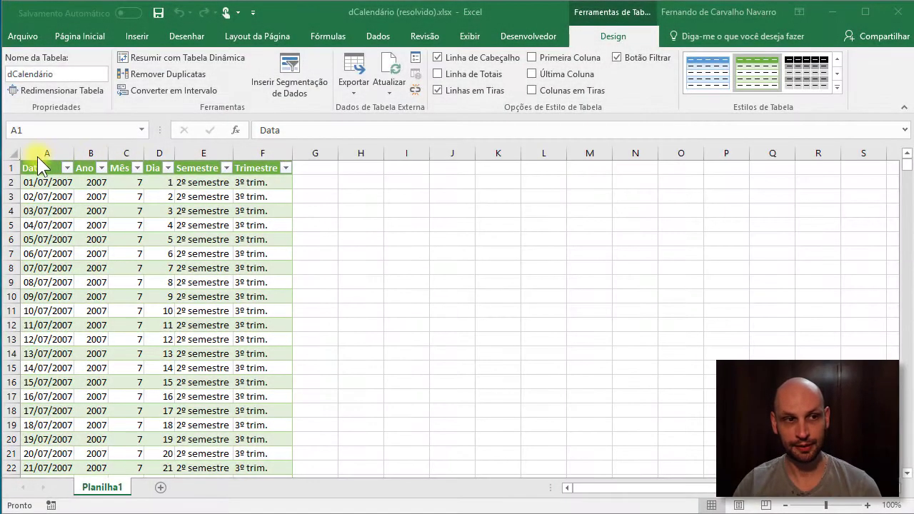
Select the first rows of the dCalendário table in Excel
mouse_move(43, 166)
left_mouse_down()
mouse_move(126, 188)
mouse_move(277, 355)
left_mouse_up()
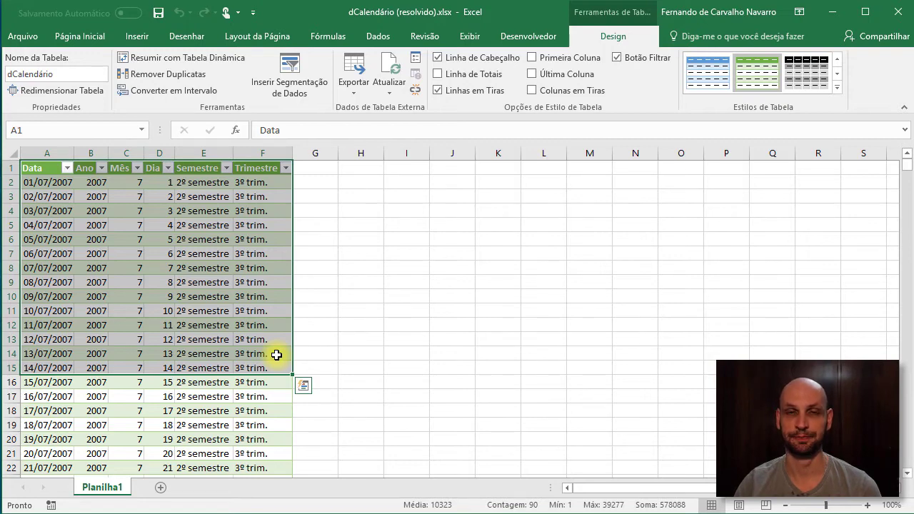
left_click(50, 174)
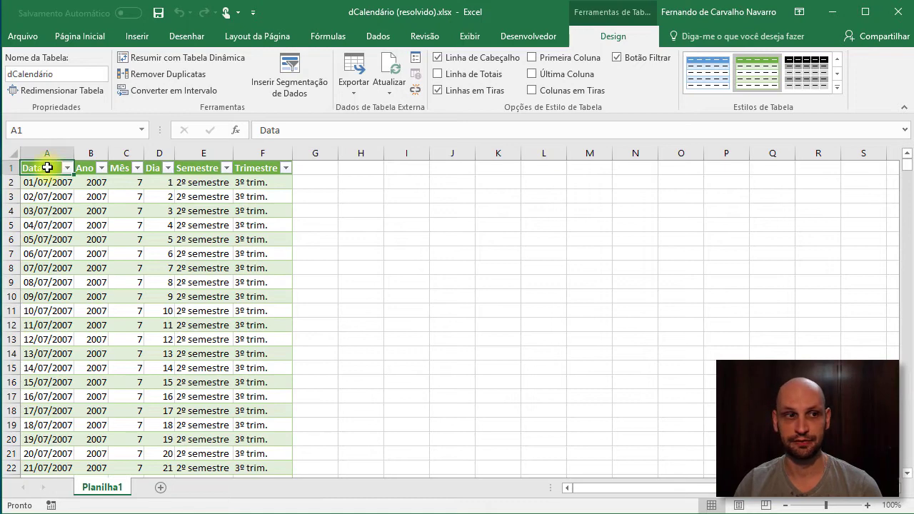
mouse_move(44, 169)
left_mouse_down()
mouse_move(248, 300)
mouse_move(269, 368)
left_mouse_up()
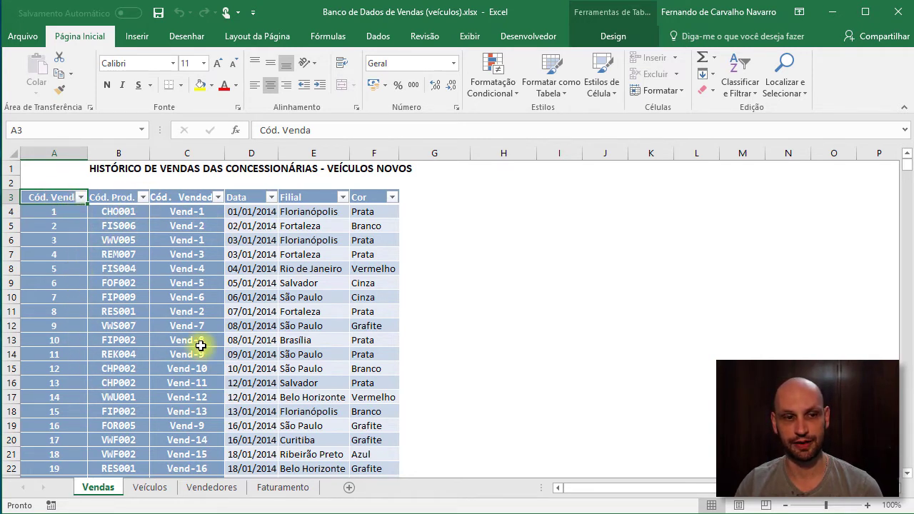
Browse the Veículos, Vendedores, Faturamento and Vendas sheets, then close both Excel workbooks
left_click(148, 487)
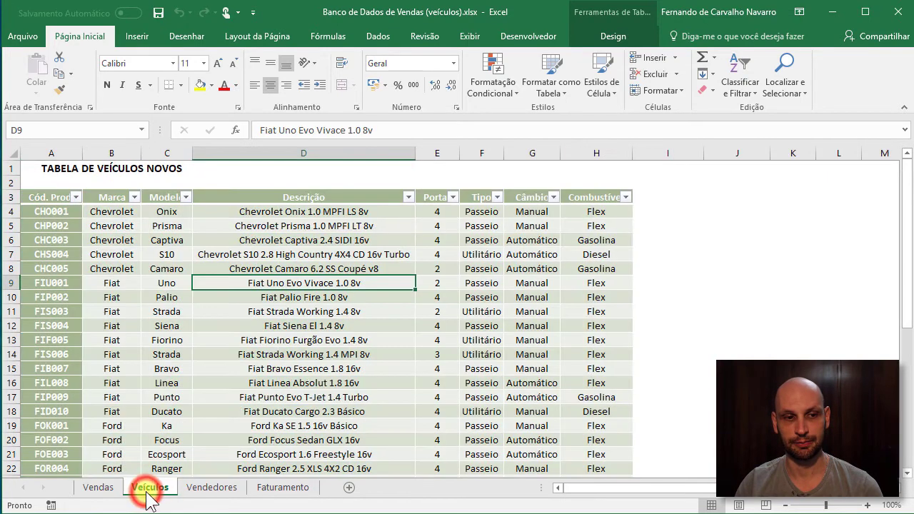
left_click(215, 486)
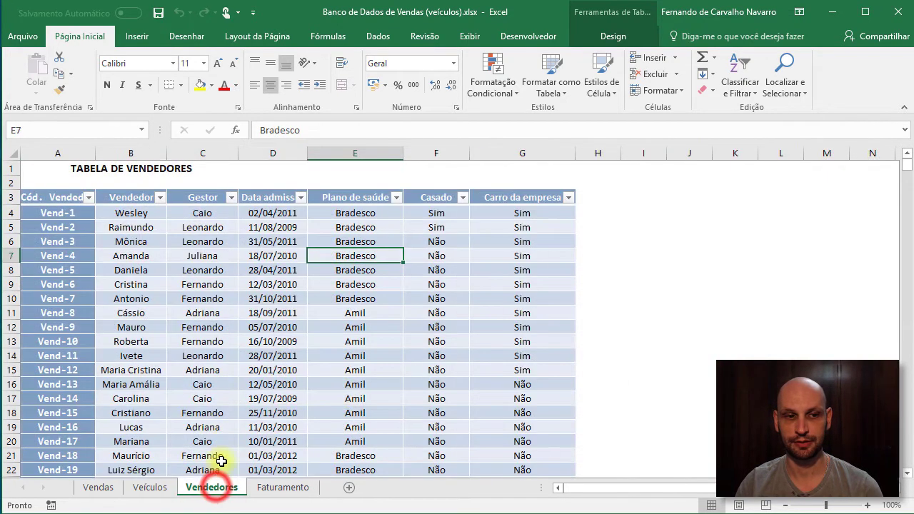
left_click(283, 490)
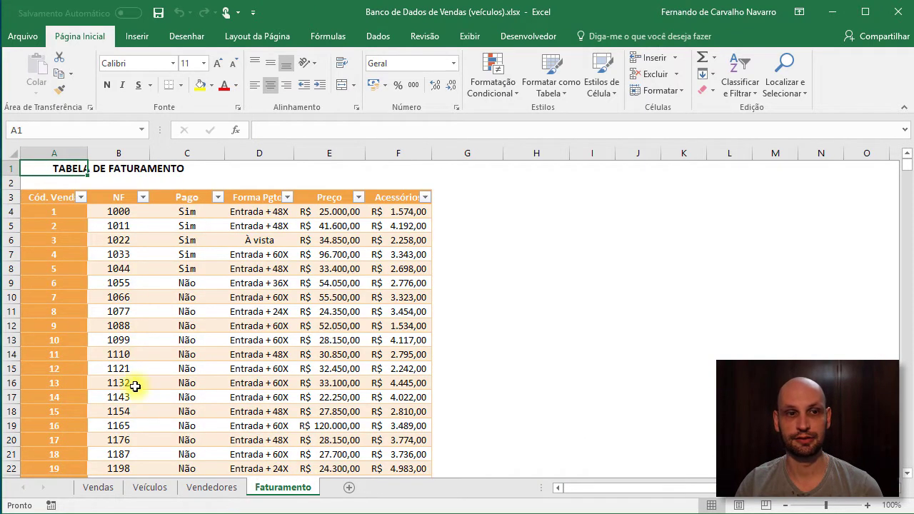
left_click(104, 492)
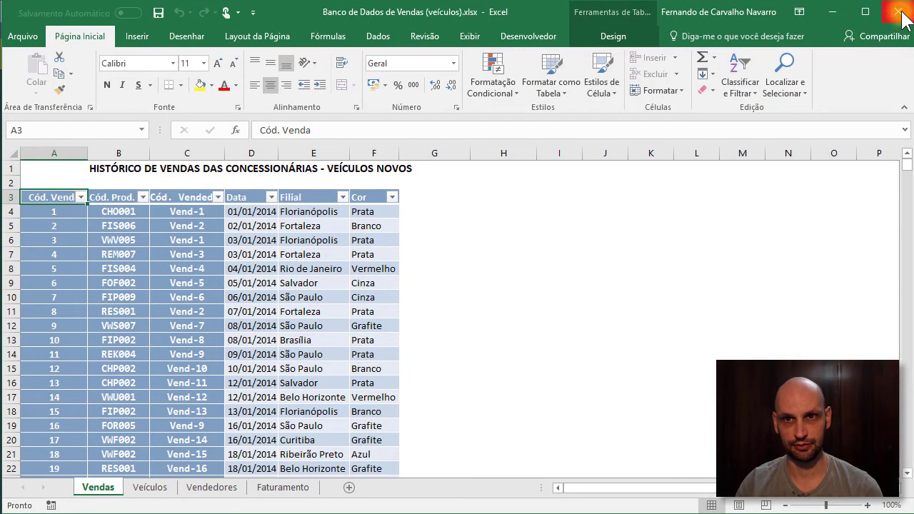
left_click(898, 13)
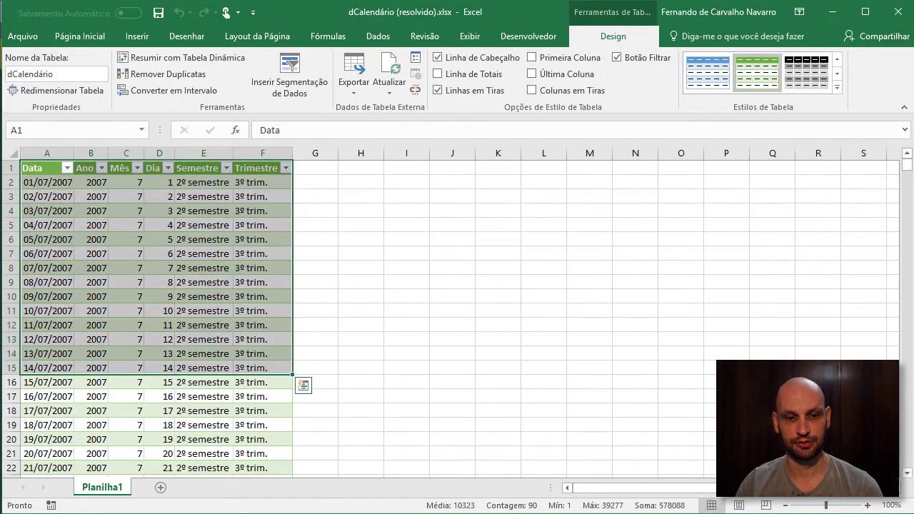
left_click(899, 12)
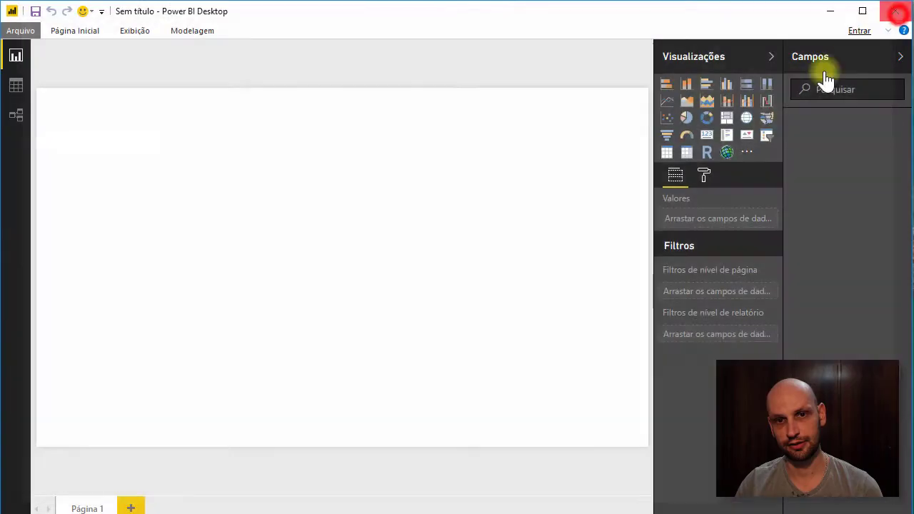
Connect to Banco de Dados de Vendas (veículos).xlsx in Desktop\Nova pasta as an Excel source
left_click(886, 28)
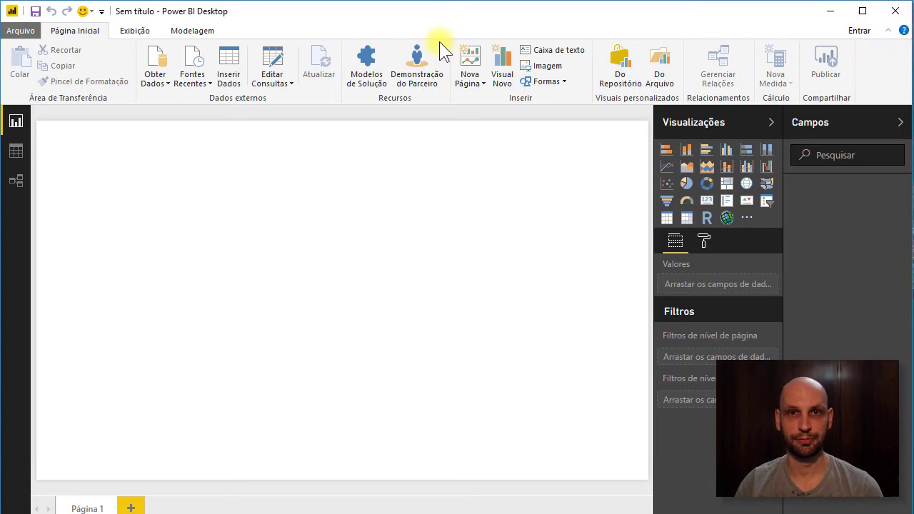
left_click(160, 81)
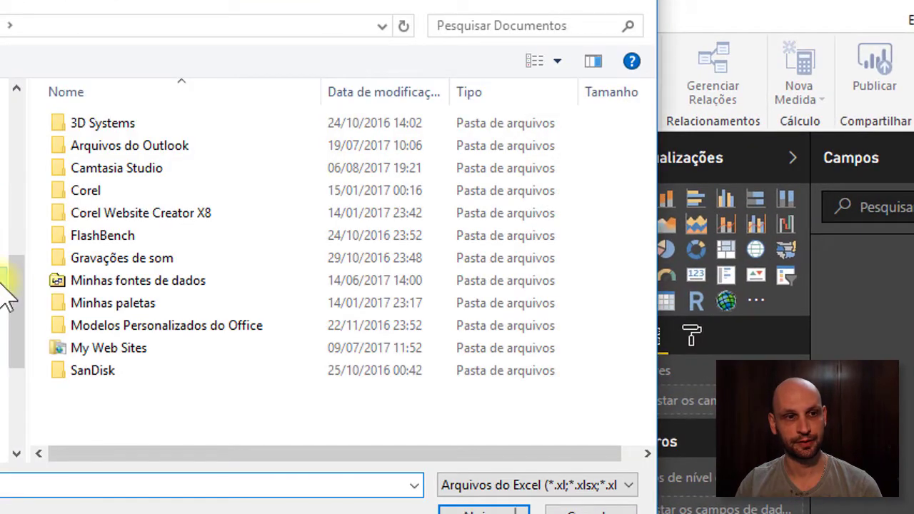
left_click(10, 272)
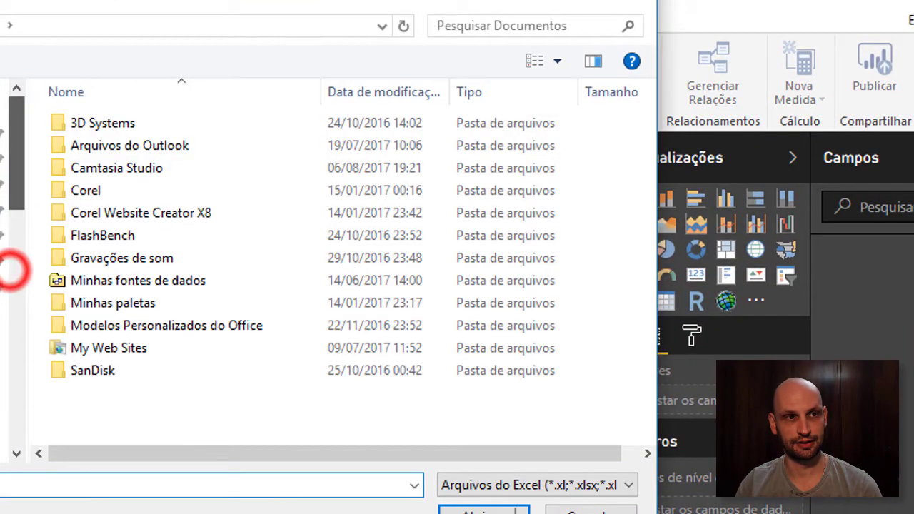
left_click(16, 298)
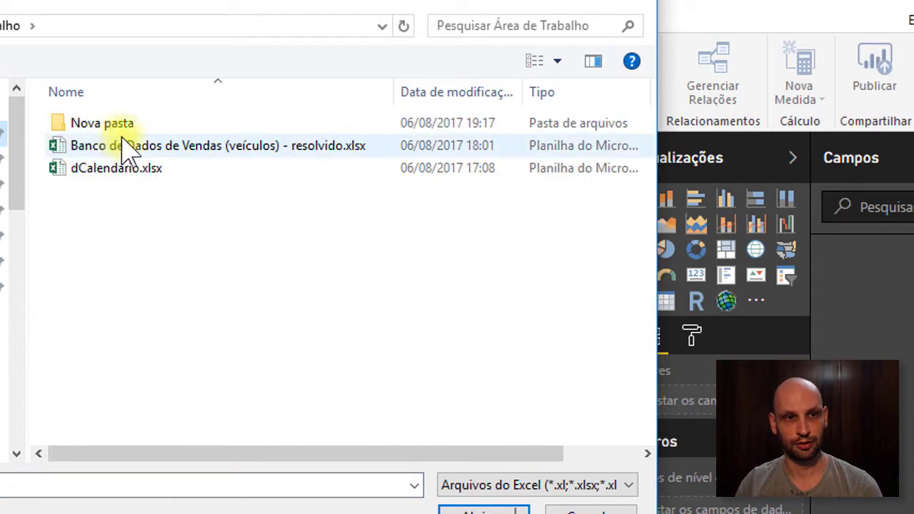
double_click(115, 123)
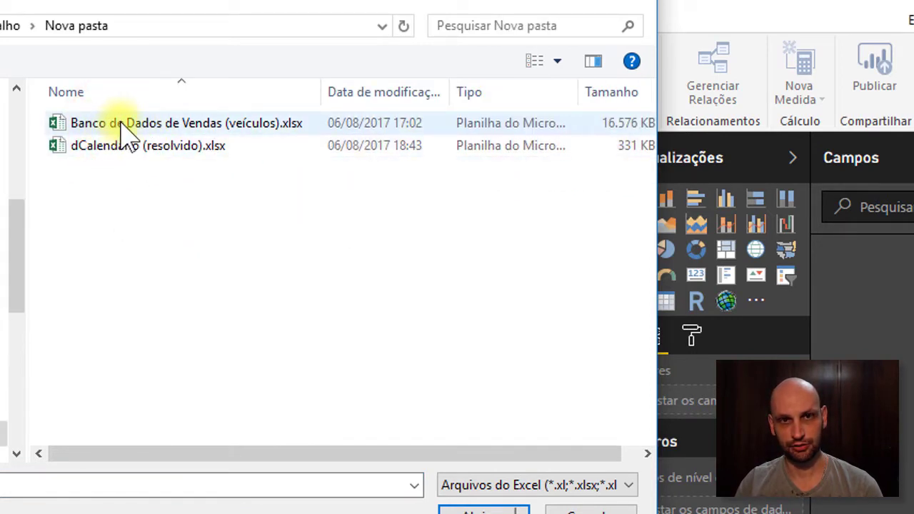
left_click(133, 147)
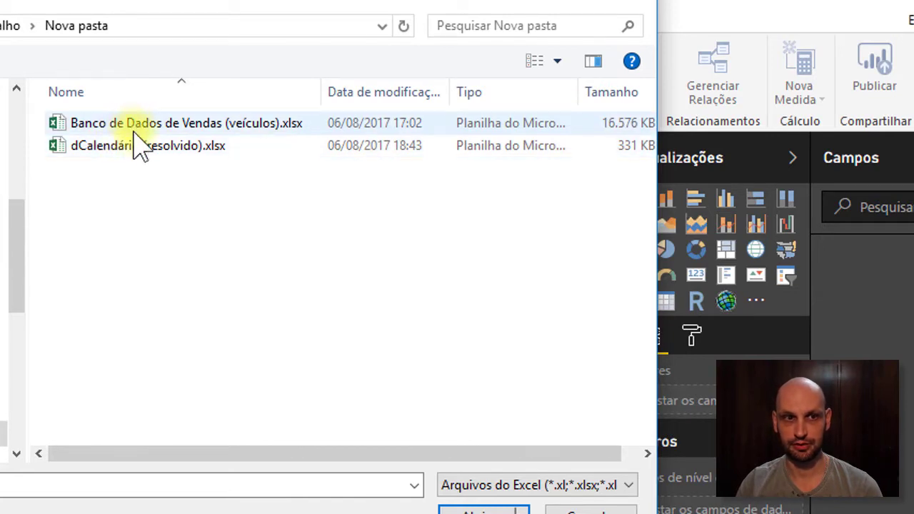
left_click(137, 123)
key("Return")
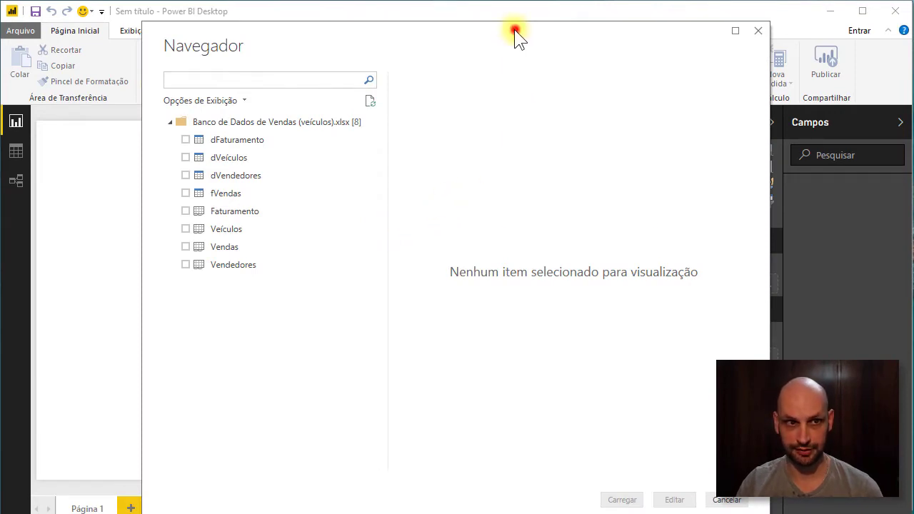
Load dFaturamento, dVeículos, dVendedores and fVendas from the Navegador
left_click_drag(514, 30, 508, 21)
left_click(179, 133)
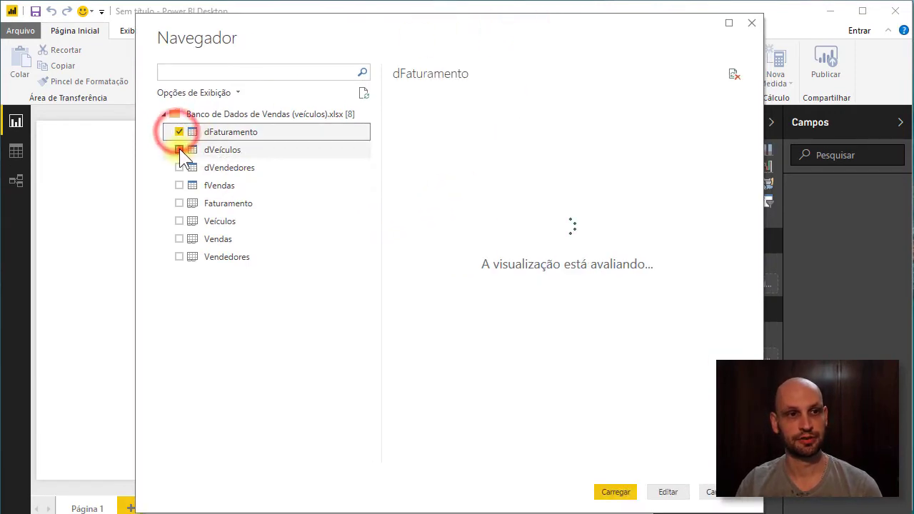
left_click(179, 150)
left_click(179, 167)
left_click(178, 185)
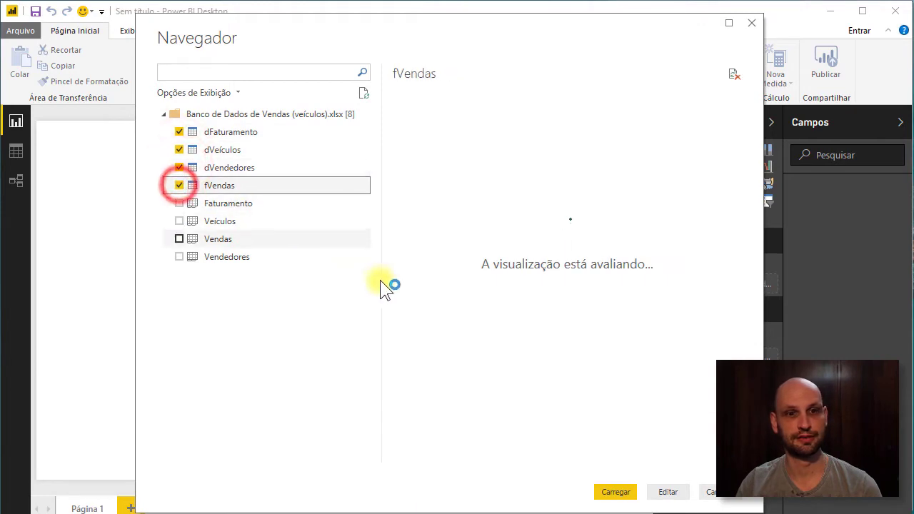
left_click(608, 494)
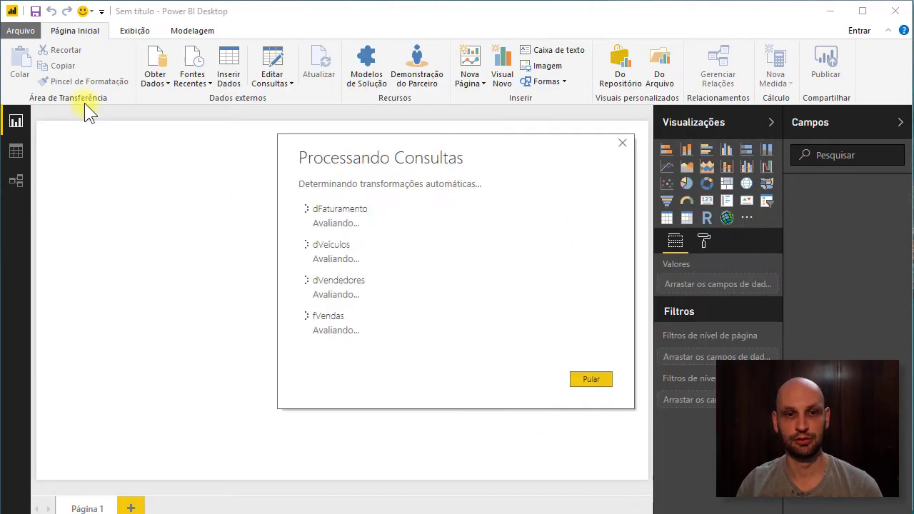
left_click(499, 150)
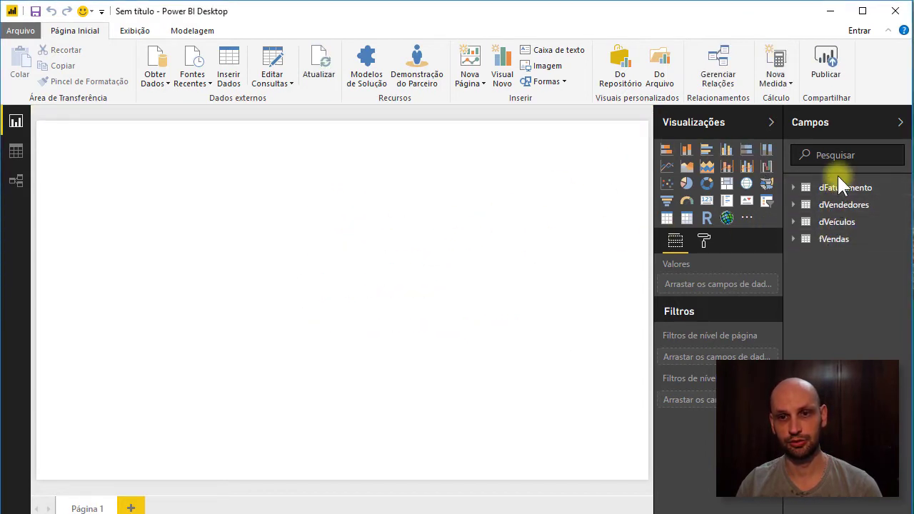
Load the dCalendário table from dCalendário (resolvido).xlsx via Obter Dados > Excel
left_click(163, 89)
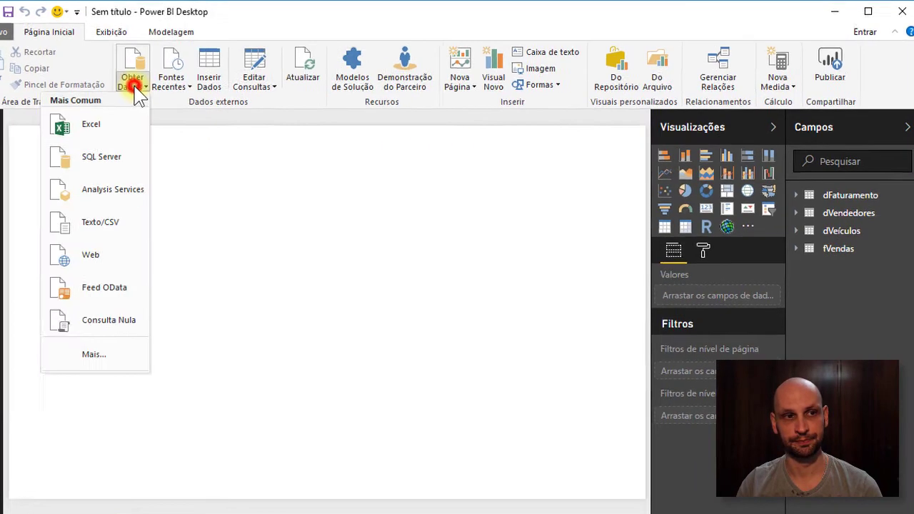
left_click(87, 124)
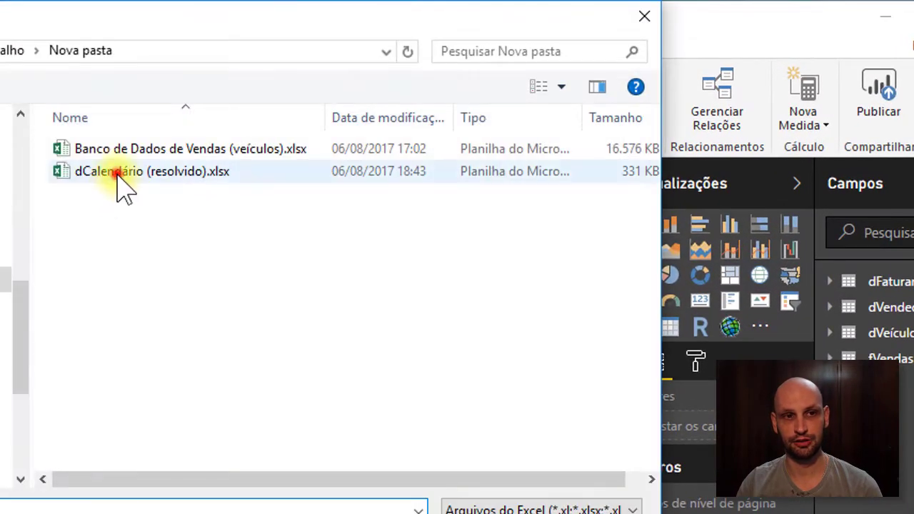
left_click(119, 175)
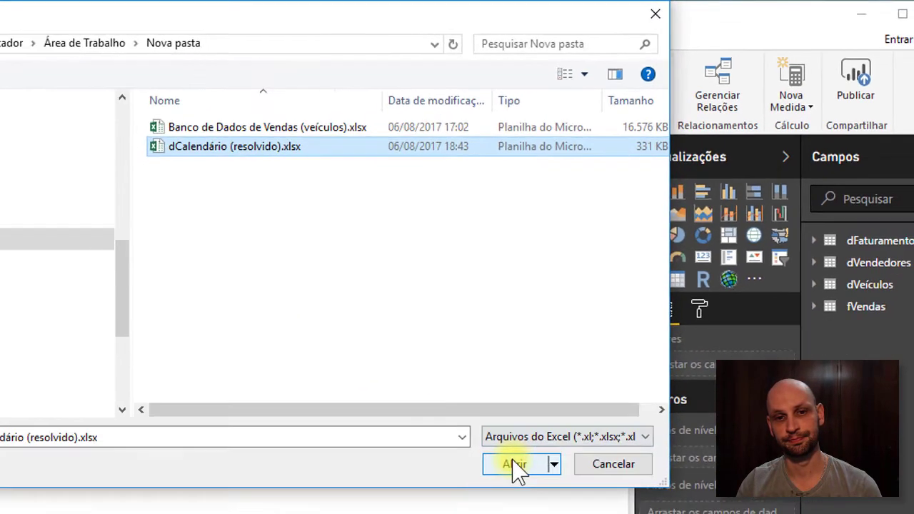
left_click(514, 464)
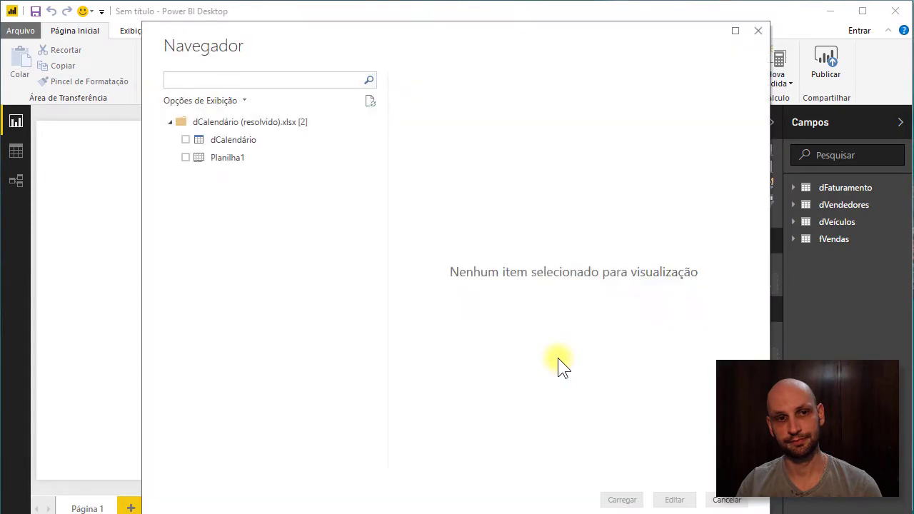
left_click(185, 140)
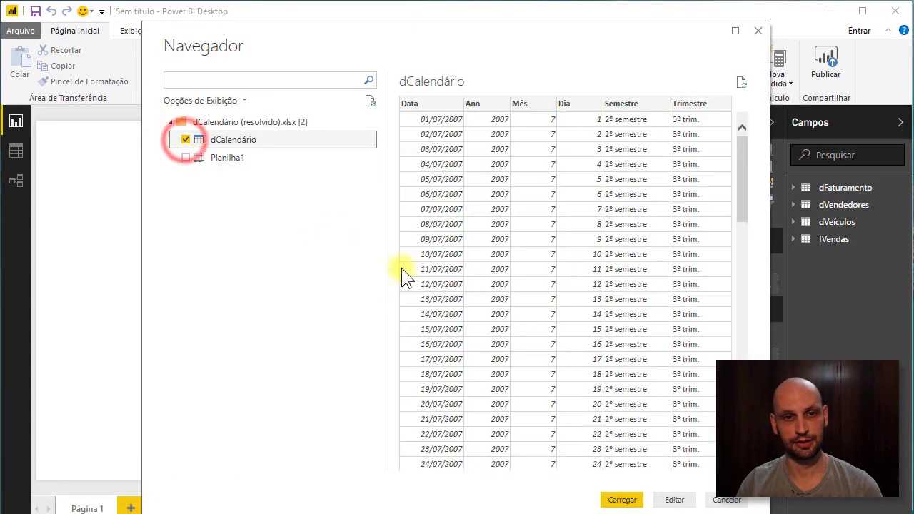
left_click(625, 500)
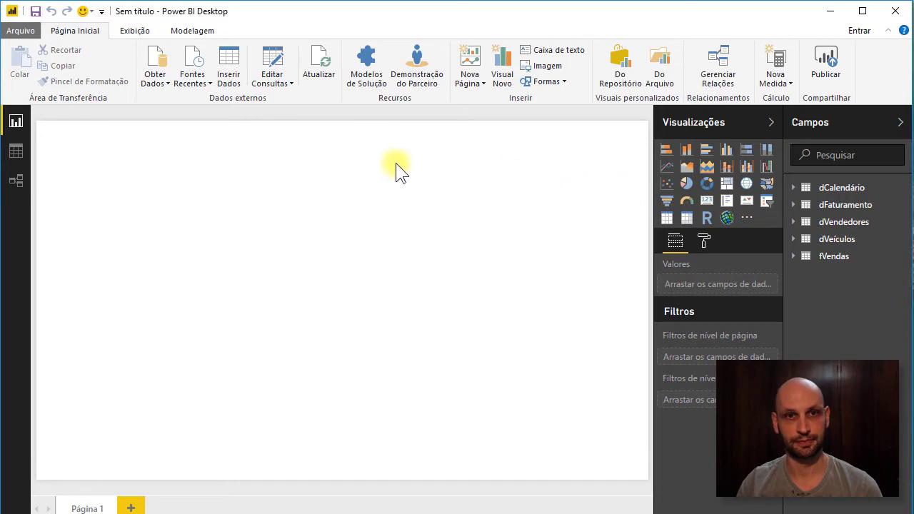
In the model diagram, rearrange dFaturamento, dVendedores, fVendas and dVeículos, enlarging each to show all fields
left_click(16, 181)
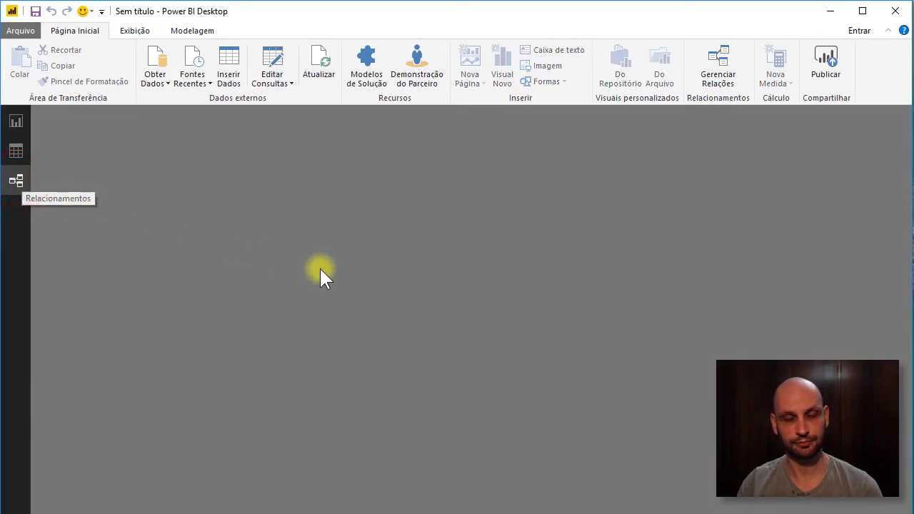
left_click_drag(139, 315, 136, 211)
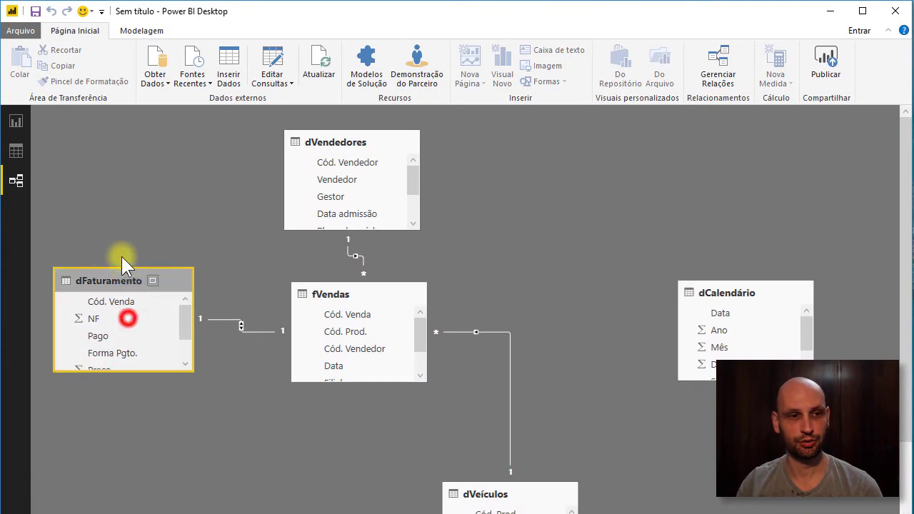
left_click_drag(193, 308, 200, 337)
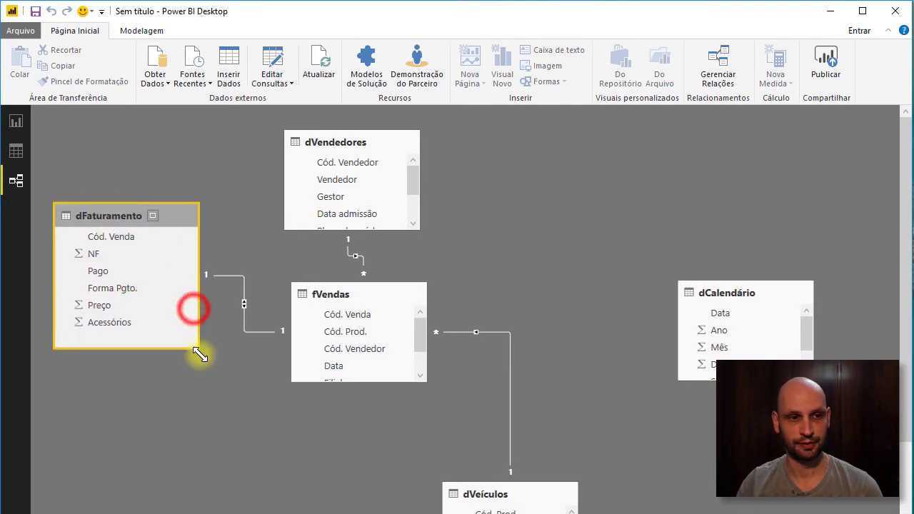
left_click_drag(342, 140, 534, 141)
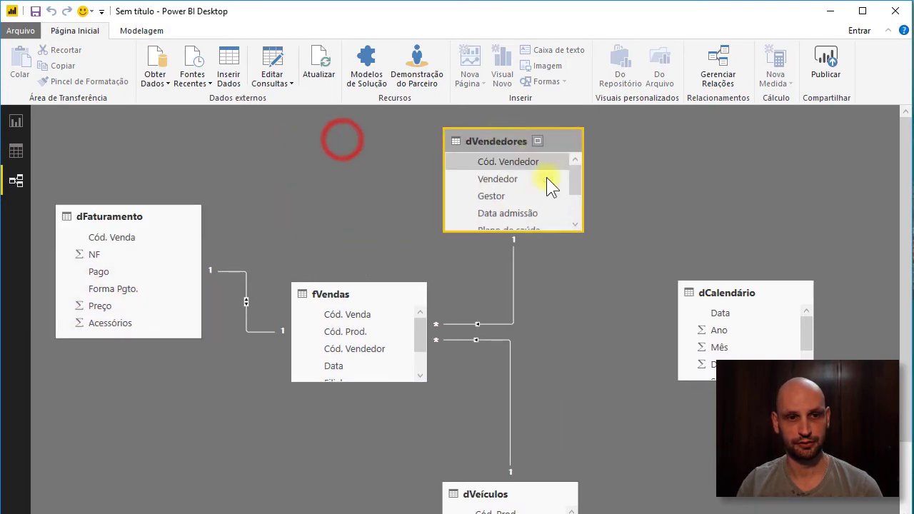
mouse_move(580, 232)
left_mouse_down()
mouse_move(598, 296)
mouse_move(599, 280)
left_mouse_up()
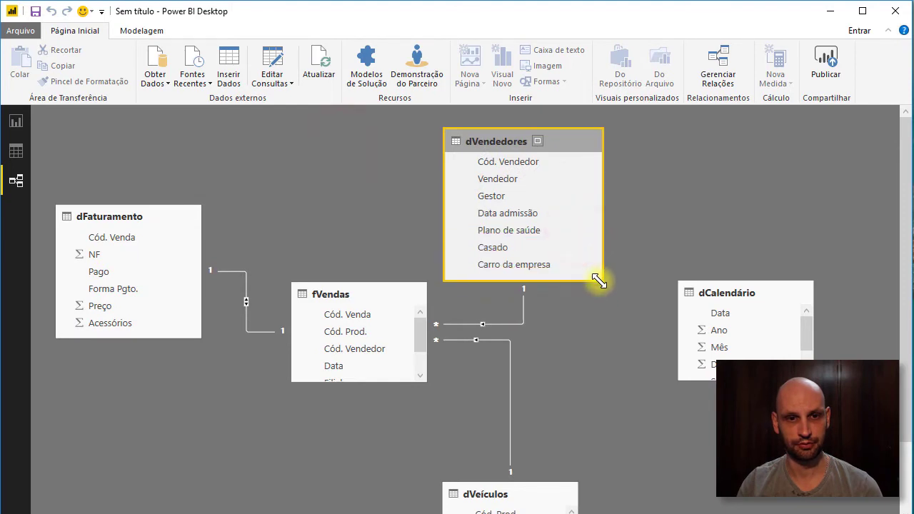
left_click_drag(540, 500, 557, 401)
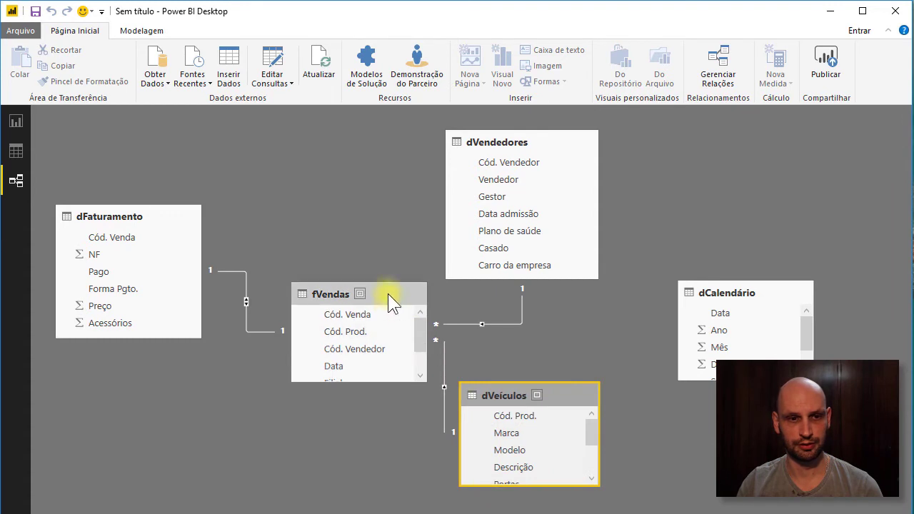
left_click_drag(388, 296, 354, 203)
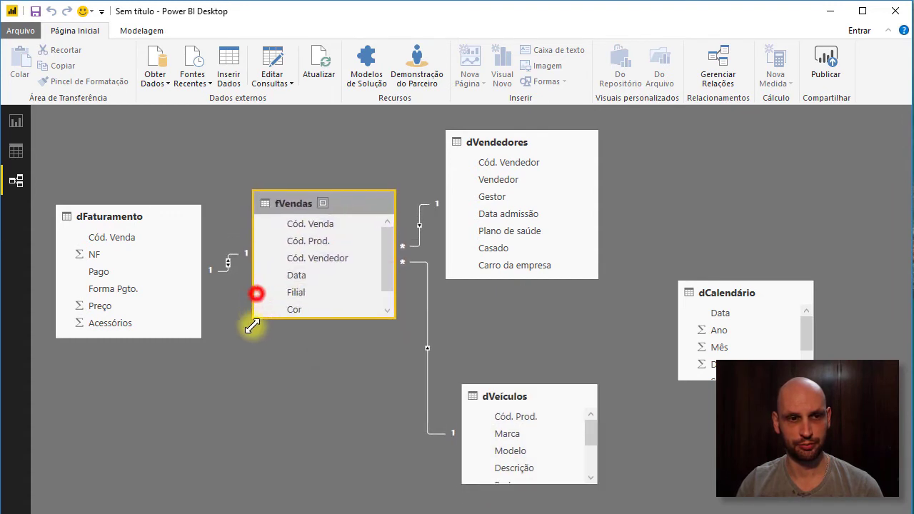
left_click_drag(258, 294, 255, 341)
left_click_drag(557, 400, 484, 385)
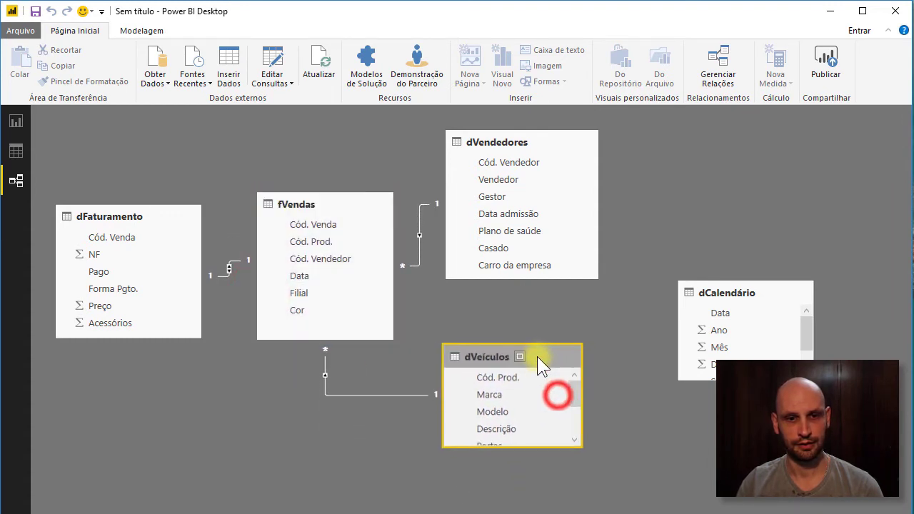
left_click_drag(527, 472, 527, 500)
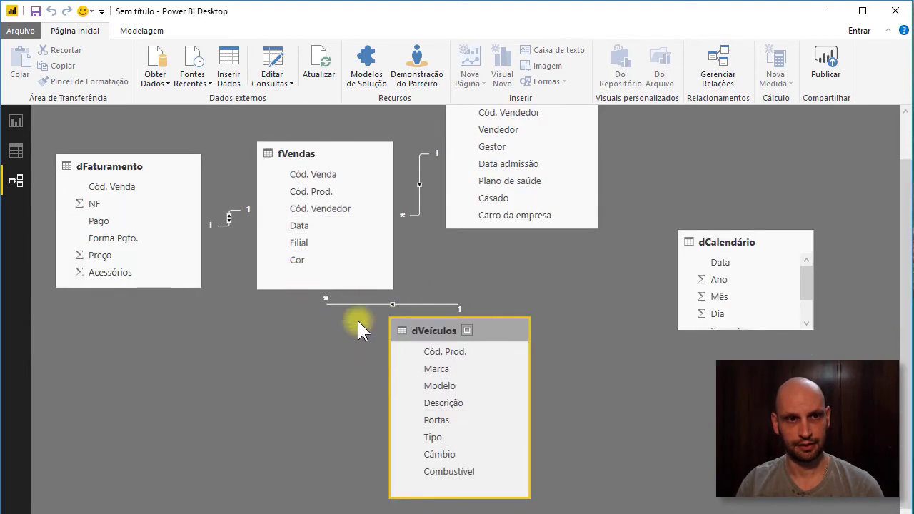
left_click_drag(485, 330, 302, 334)
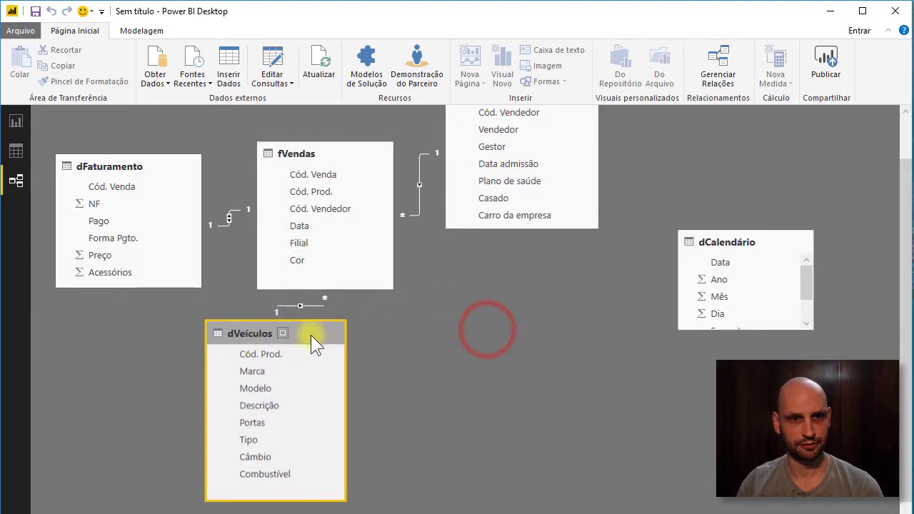
Move dCalendário to the middle, enlarge it to show Semestre and Trimestre, and nudge the tables into place
left_click_drag(784, 244, 572, 285)
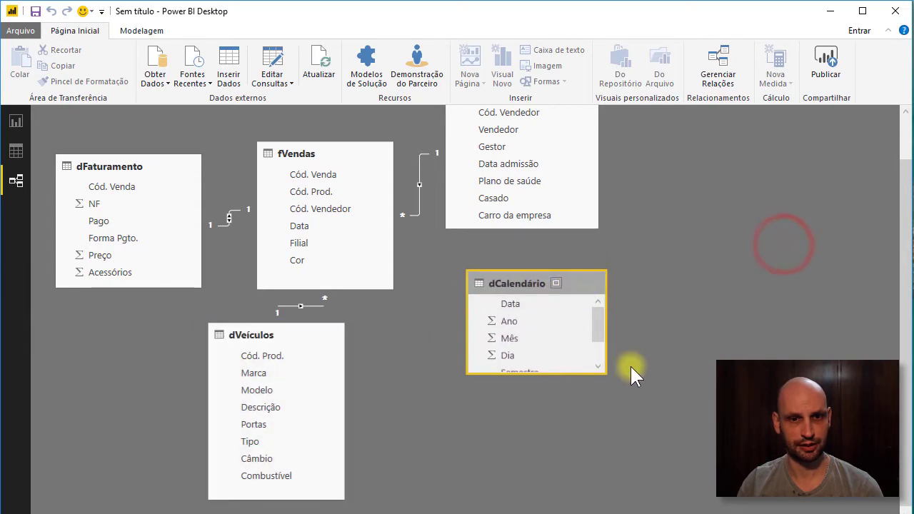
left_click_drag(607, 379, 613, 413)
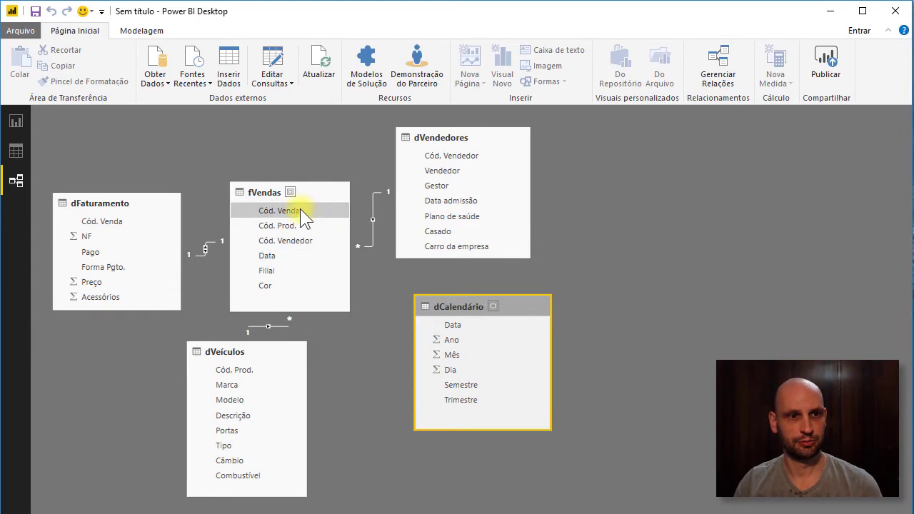
left_click_drag(319, 195, 329, 177)
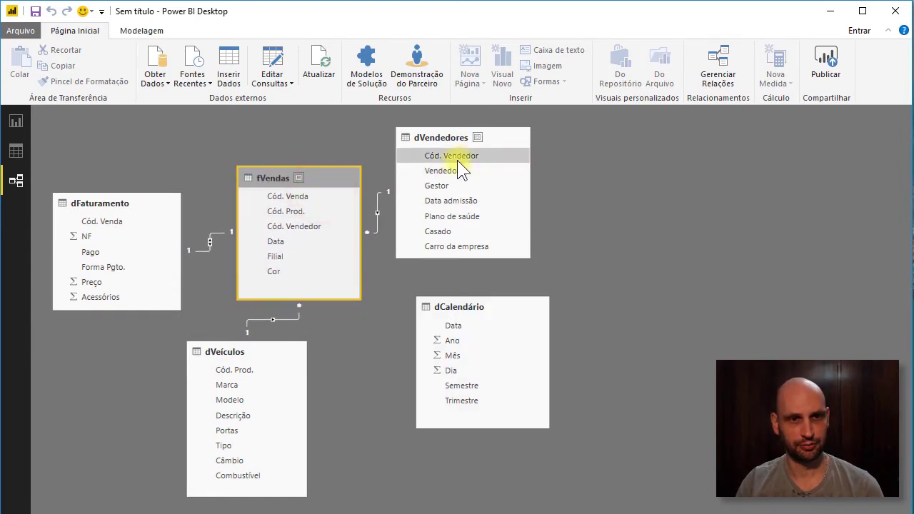
left_click_drag(500, 139, 523, 135)
left_click_drag(507, 309, 531, 314)
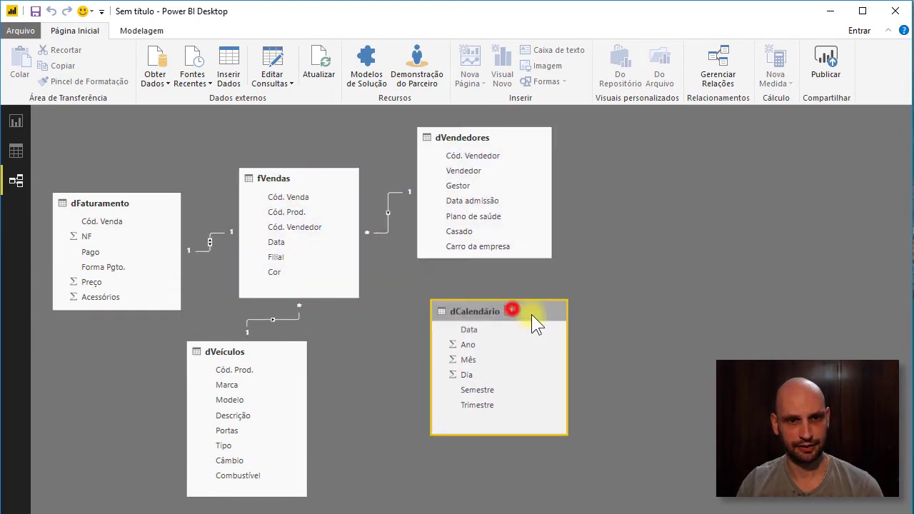
left_click_drag(268, 357, 277, 358)
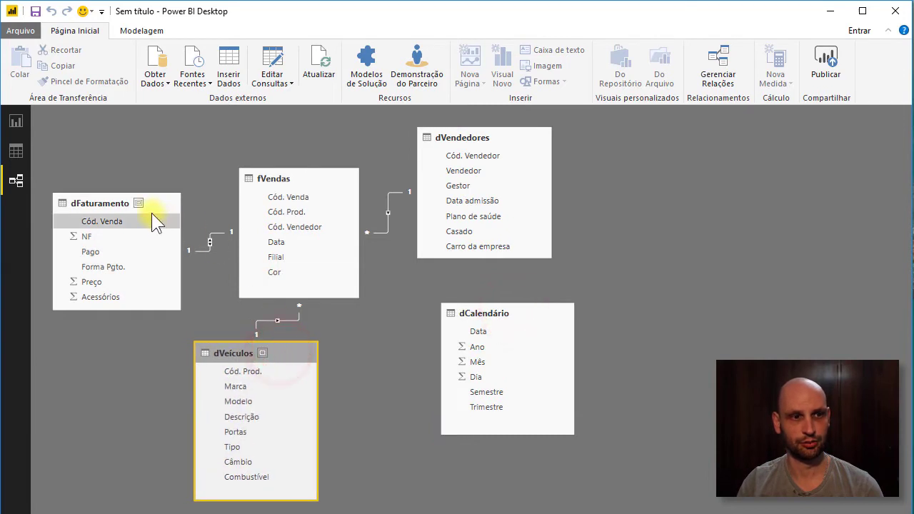
Check the Cód. Venda and Cód. Vendedor relationships, then link dCalendário Data to fVendas Data
left_click(199, 246)
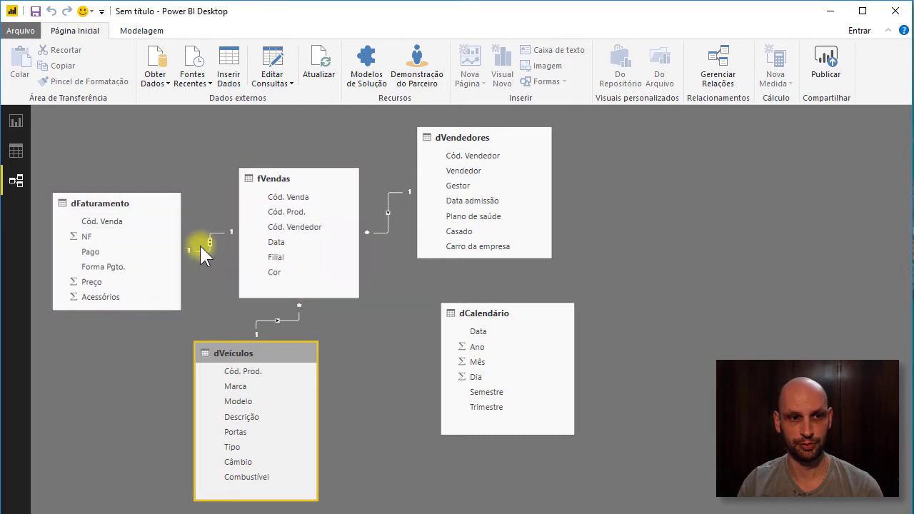
left_click(381, 234)
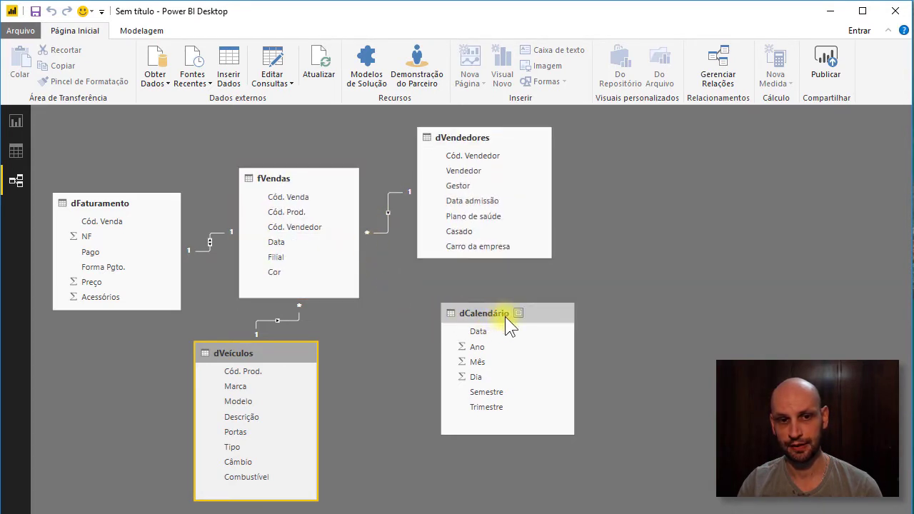
left_click(540, 314)
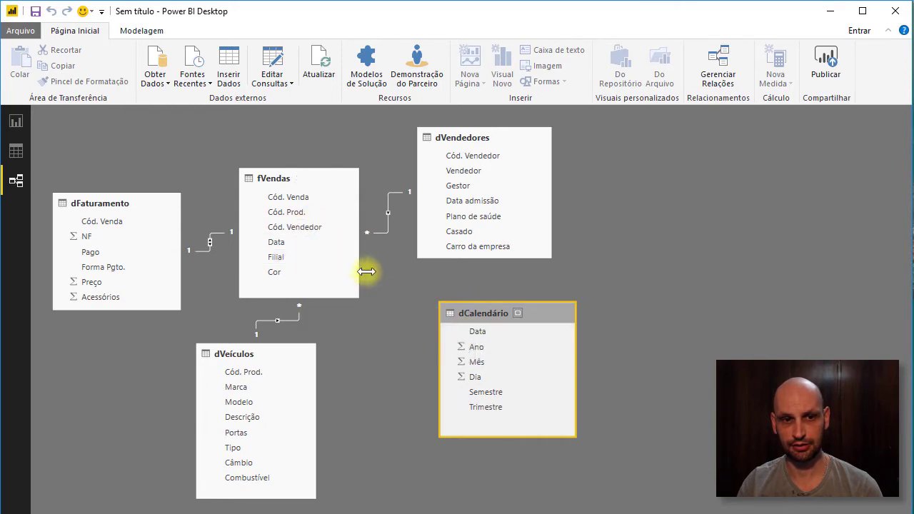
left_click_drag(475, 332, 277, 244)
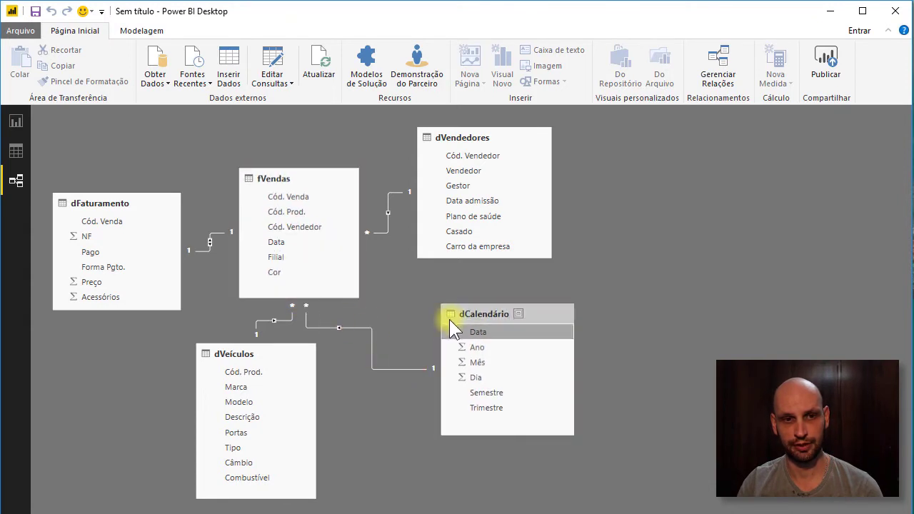
Return to the report page and expand dCalendário, dFaturamento, dVendedores, dVeículos and fVendas under Campos
left_click(24, 122)
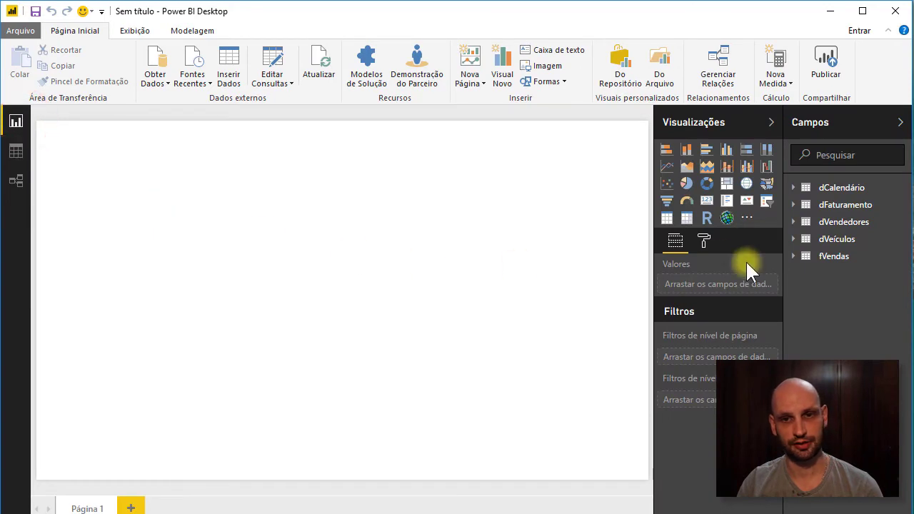
left_click(794, 187)
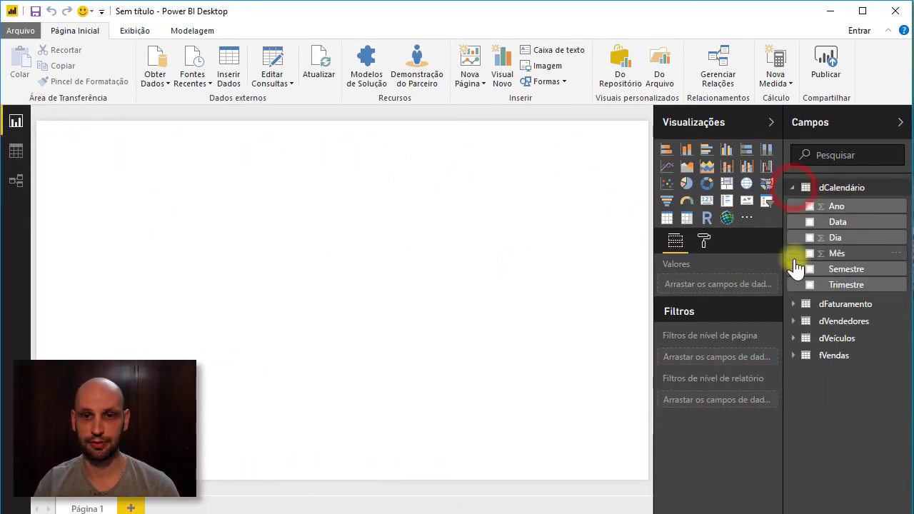
left_click(793, 304)
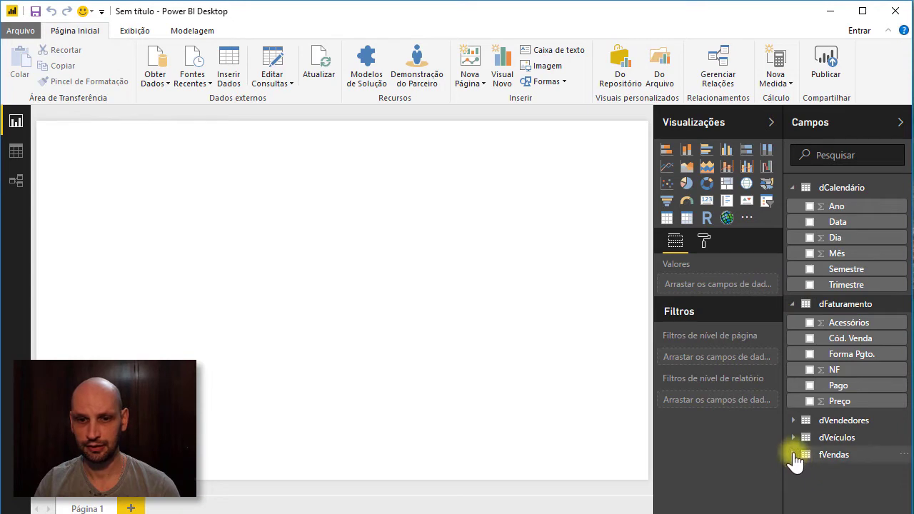
left_click(794, 421)
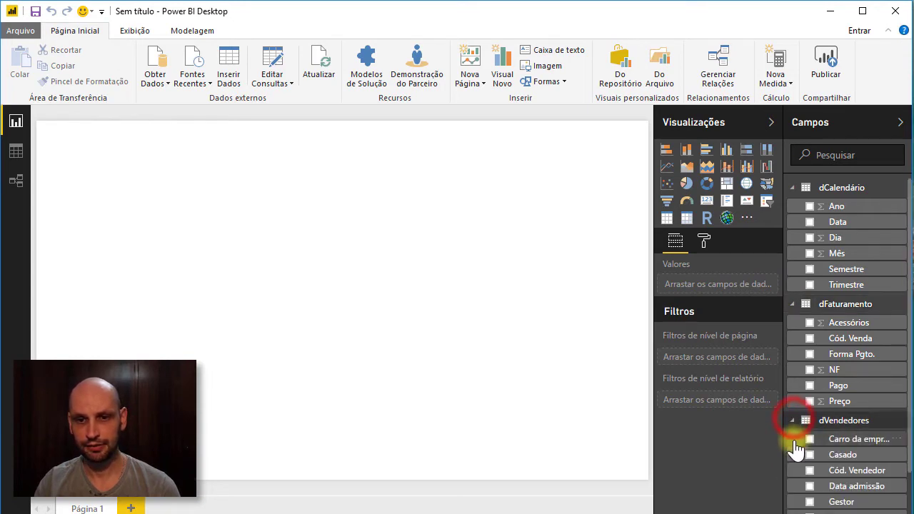
scroll(797, 428, "down", 2)
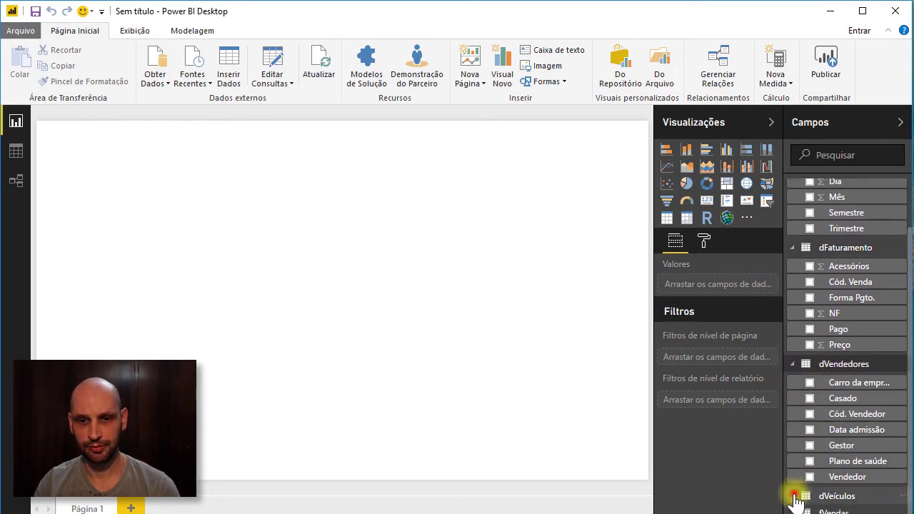
left_click(794, 496)
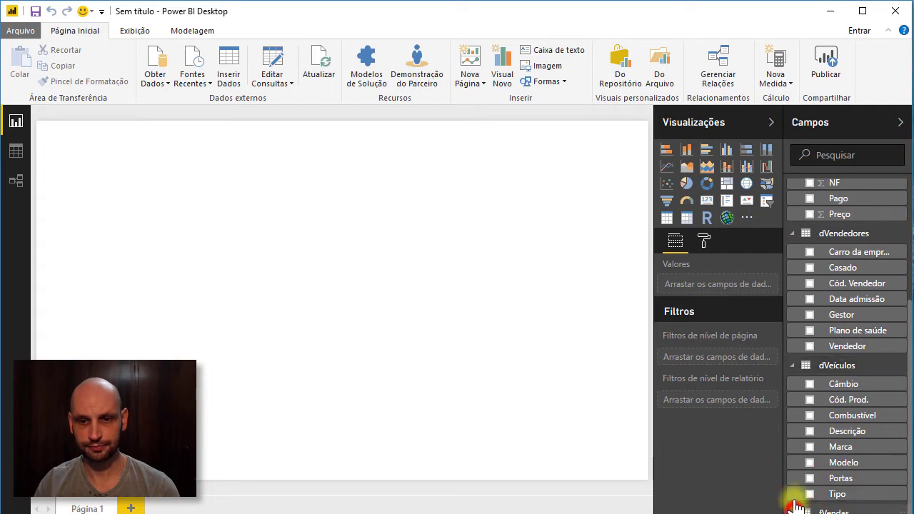
left_click(794, 510)
scroll(833, 357, "up", 4)
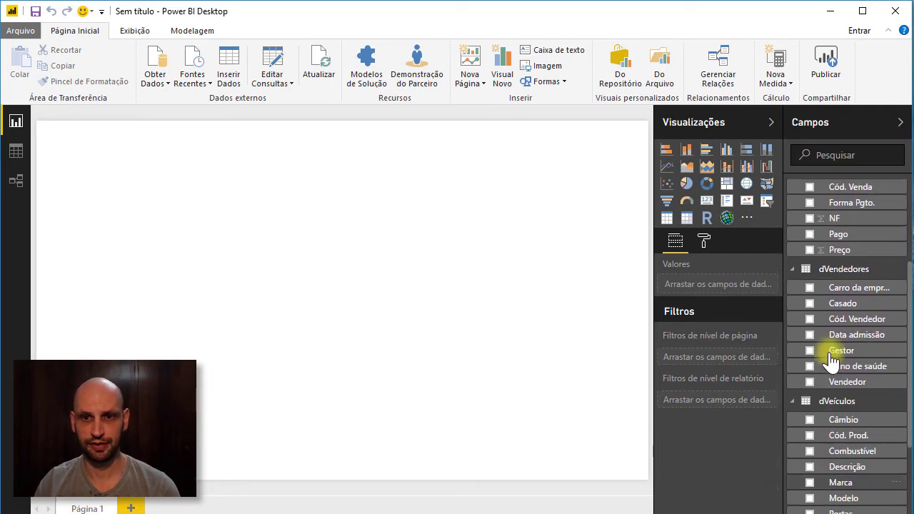
scroll(835, 386, "up", 2)
scroll(845, 262, "up", 2)
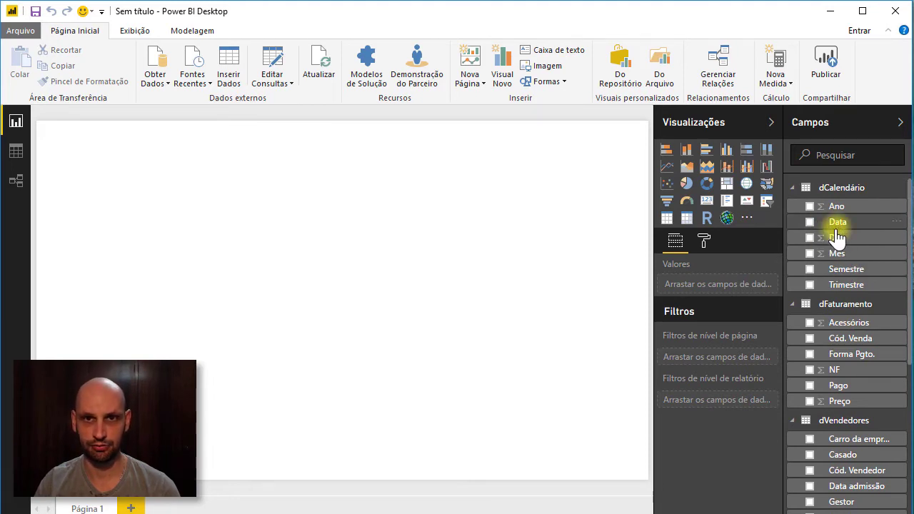
Create the measure Faturamento Total = SUM(dFaturamento[Preço]) in the dFaturamento table
right_click(845, 308)
left_click(816, 307)
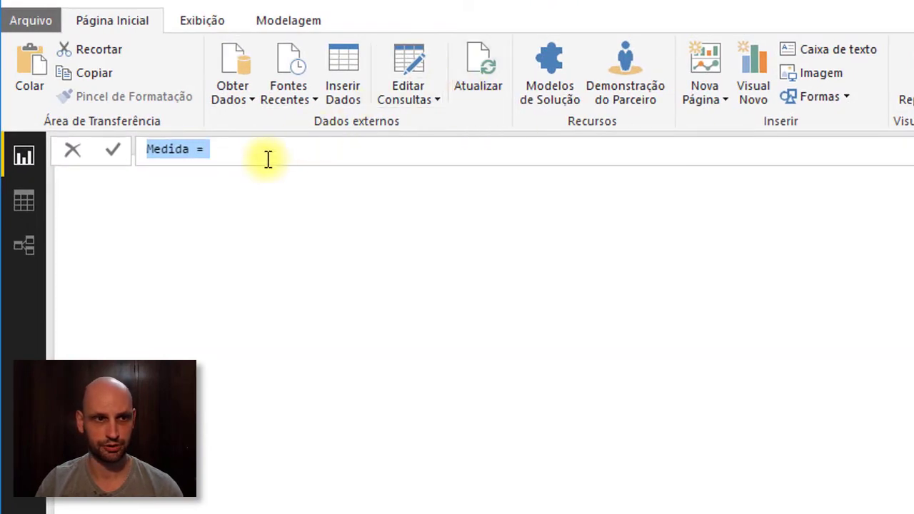
left_click(214, 141)
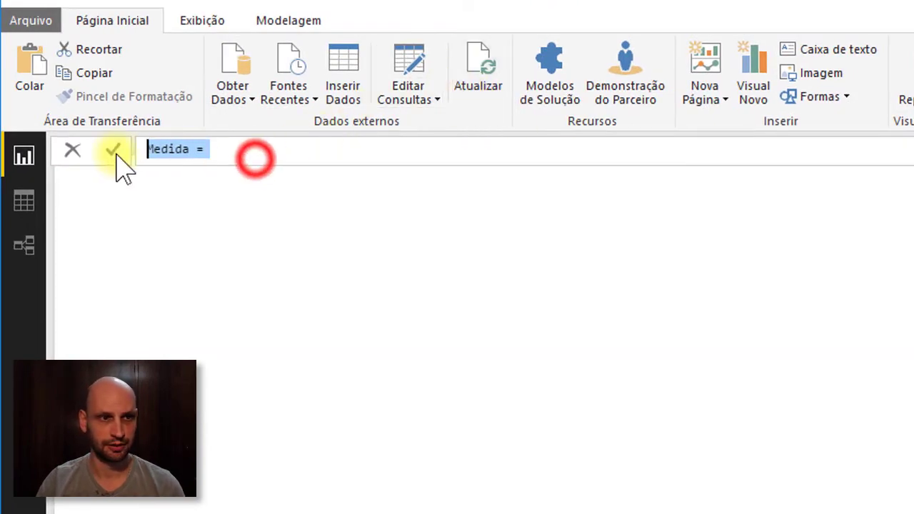
type("Faturamento Tot")
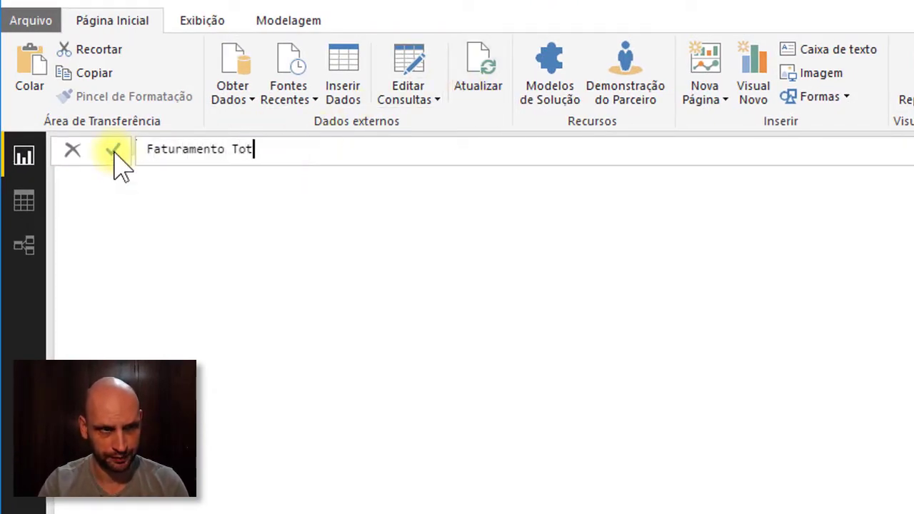
type("al:=su")
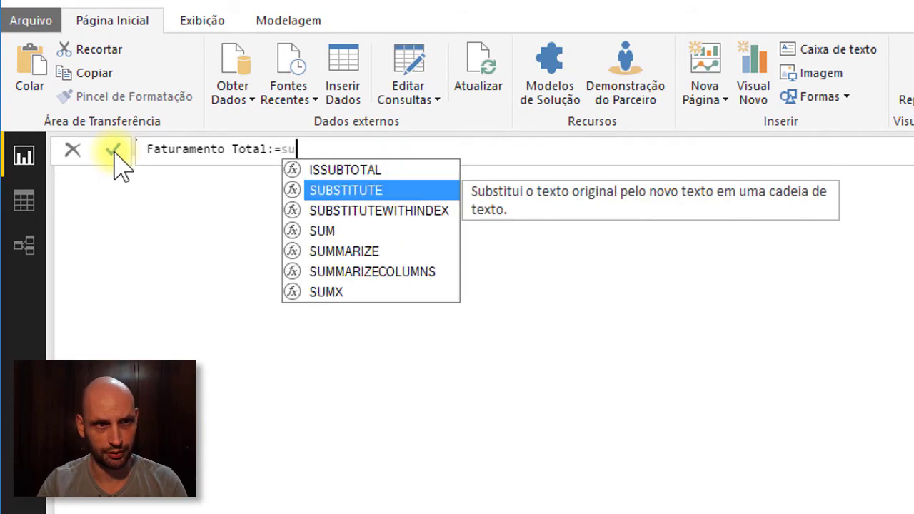
type("m(")
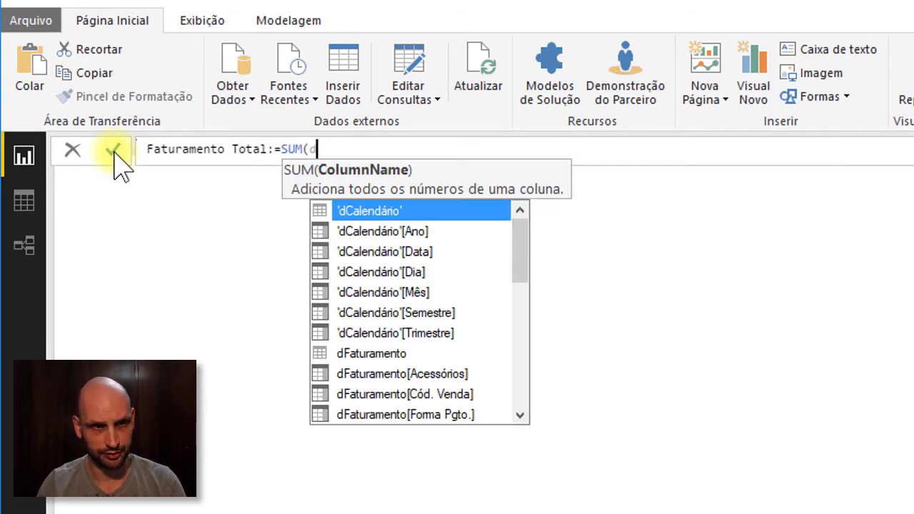
type("f")
key("Down")
key("Down")
key("Down")
key("Down")
key("Down")
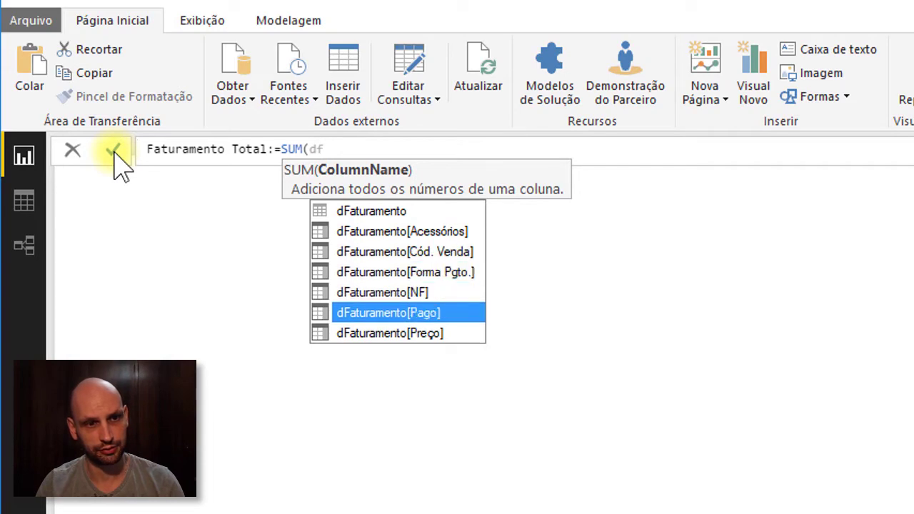
key("Down")
key("Tab")
type(")")
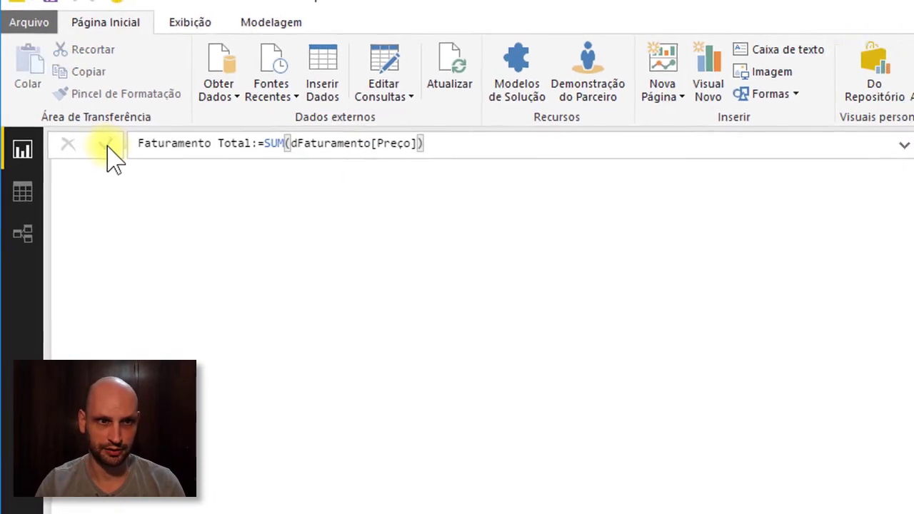
left_click(114, 151)
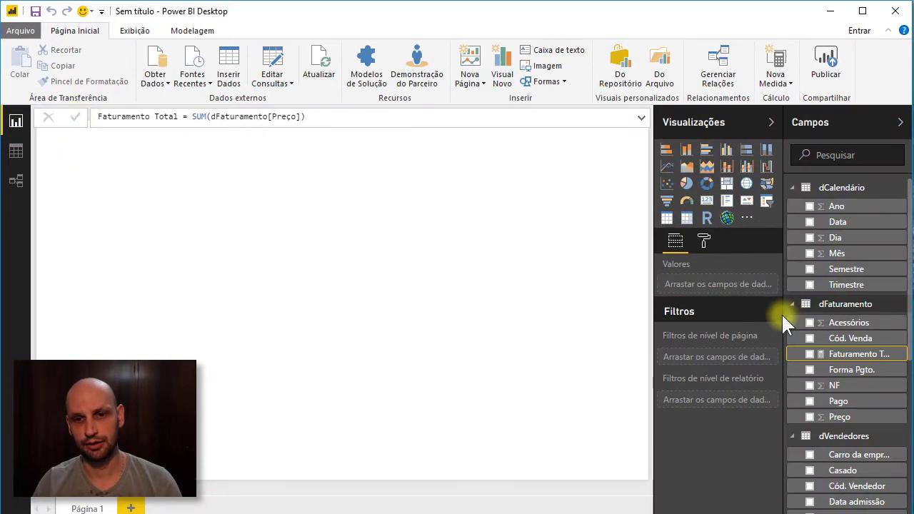
Widen the Campos pane leftward and scroll the field list down to Faturamento Total
left_click_drag(784, 315, 760, 315)
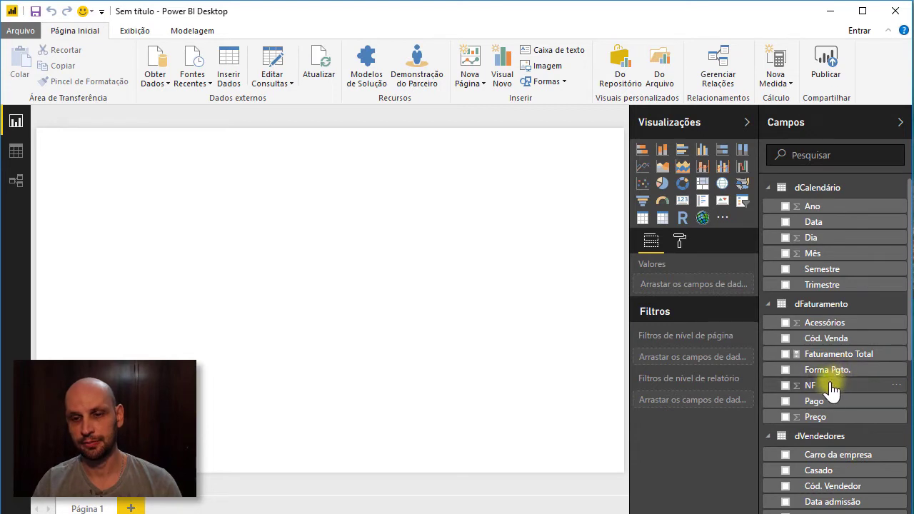
scroll(840, 393, "down", 2)
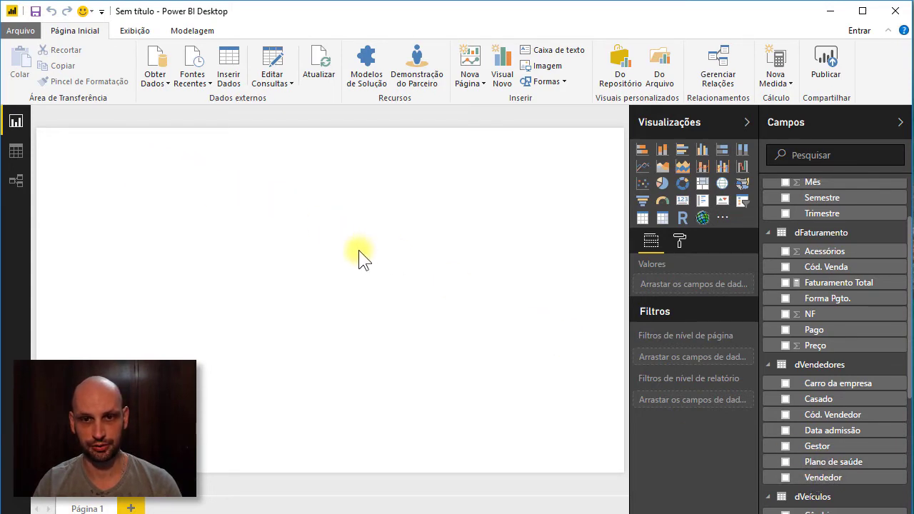
Write the measure formula Ranking Vendedores:=RANKX(ALL(dVendedores[Vendedor]) using IntelliSense suggestions
right_click(814, 236)
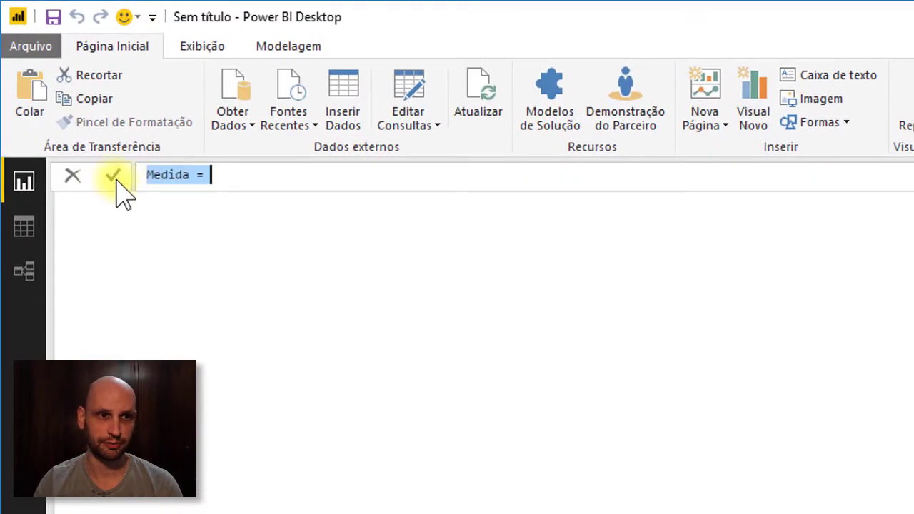
type("Ranking Vendedore")
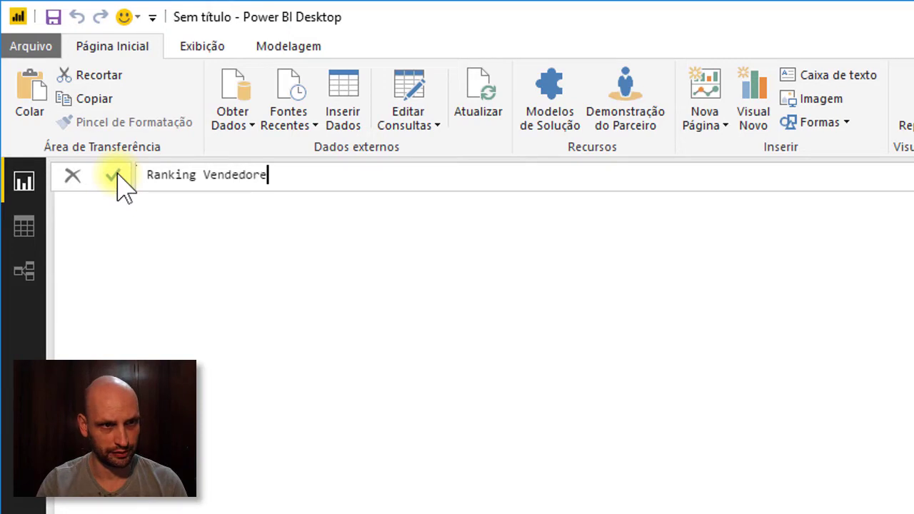
type("s:=r")
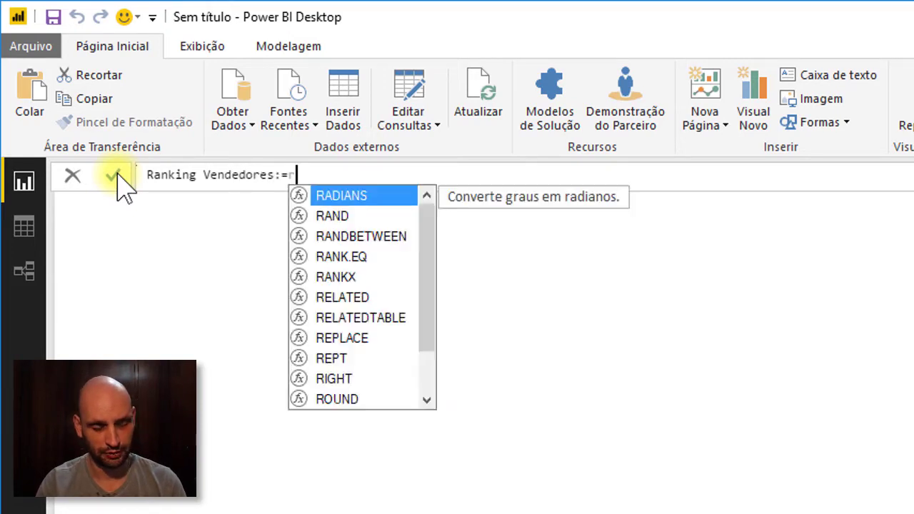
type("ank")
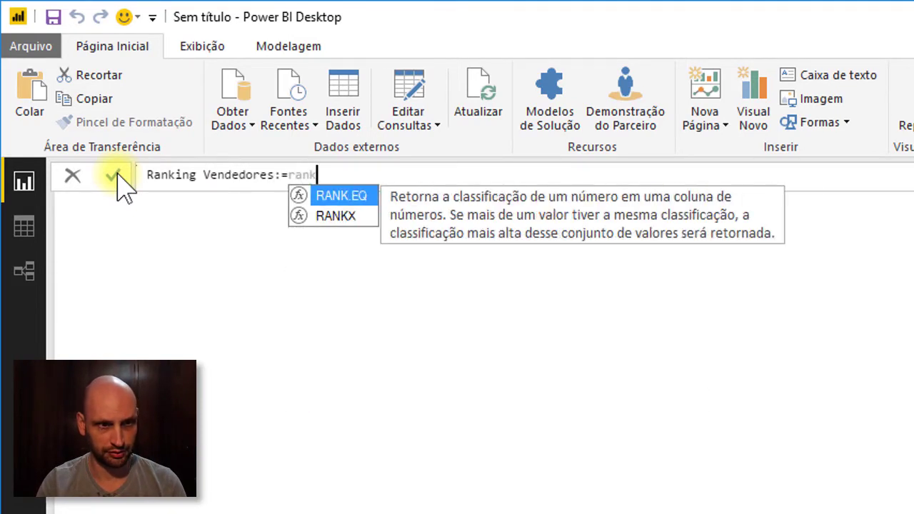
type("x")
key("Tab")
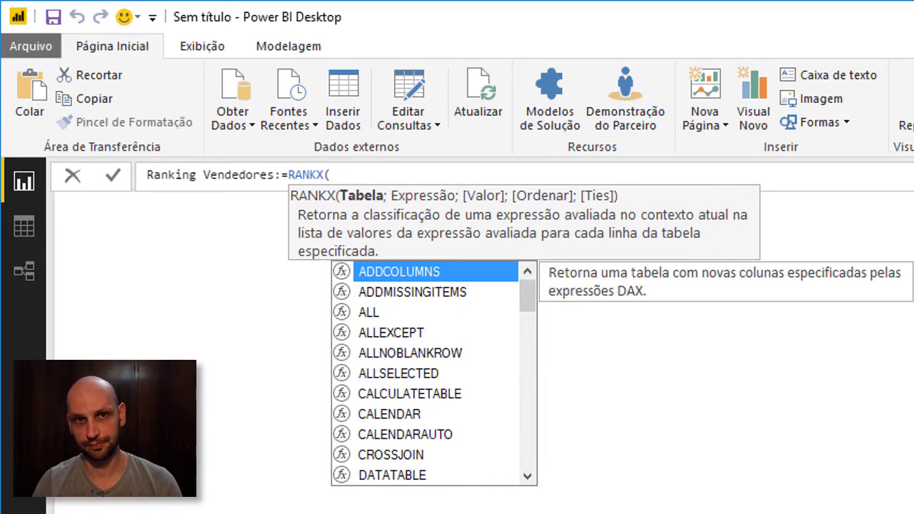
type("al")
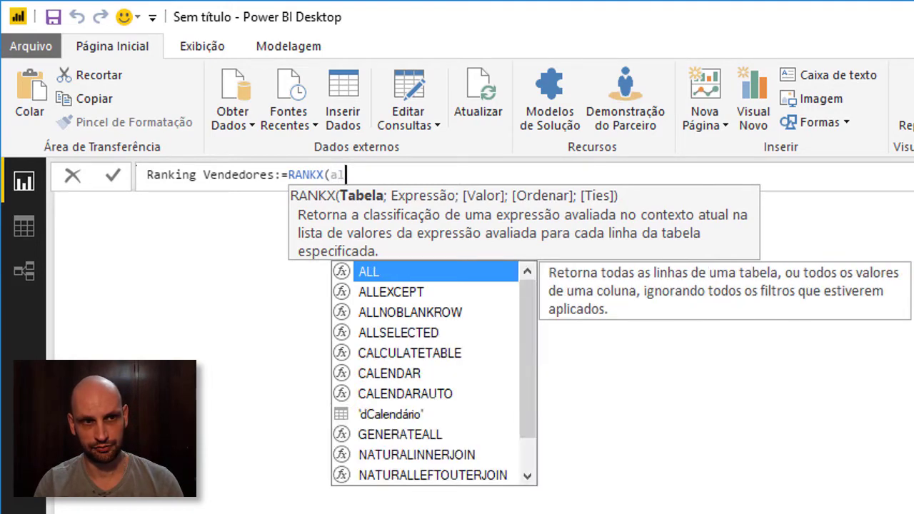
type("l")
key("Tab")
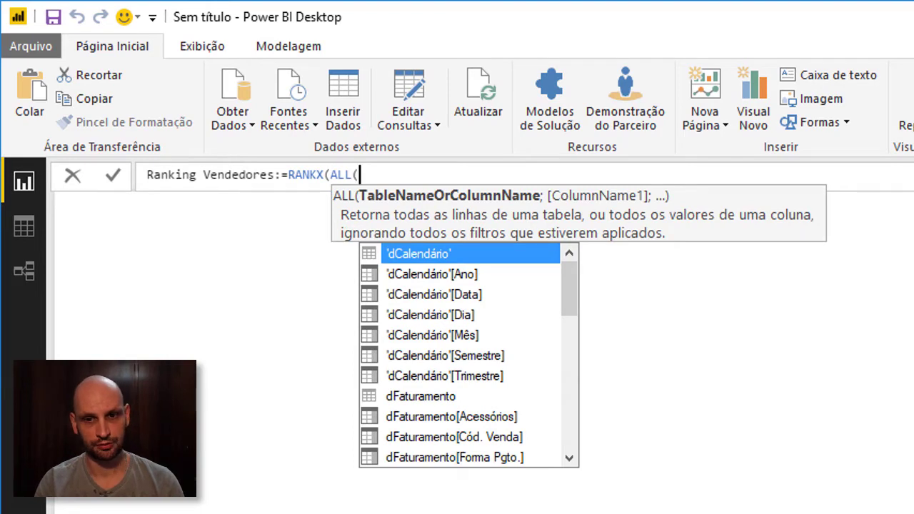
type("dv")
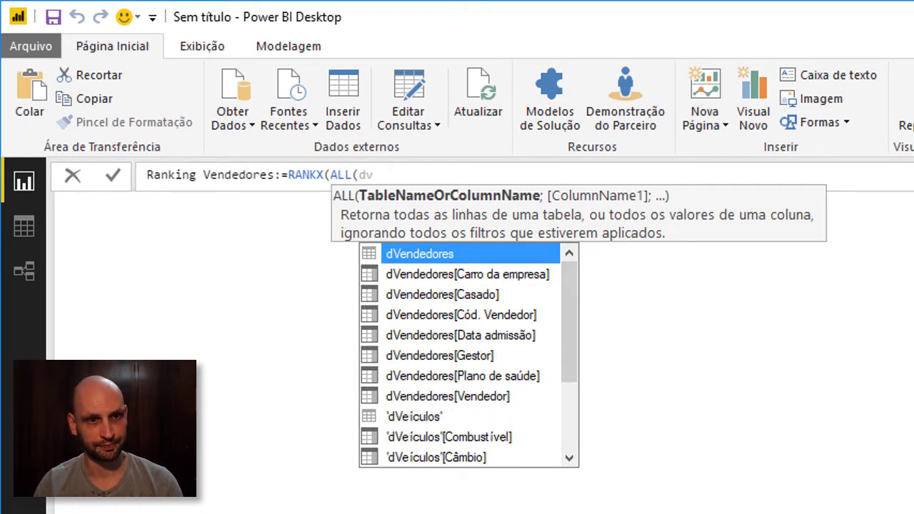
key("Down")
key("Down")
key("Down")
key("Down")
key("Down")
key("Down")
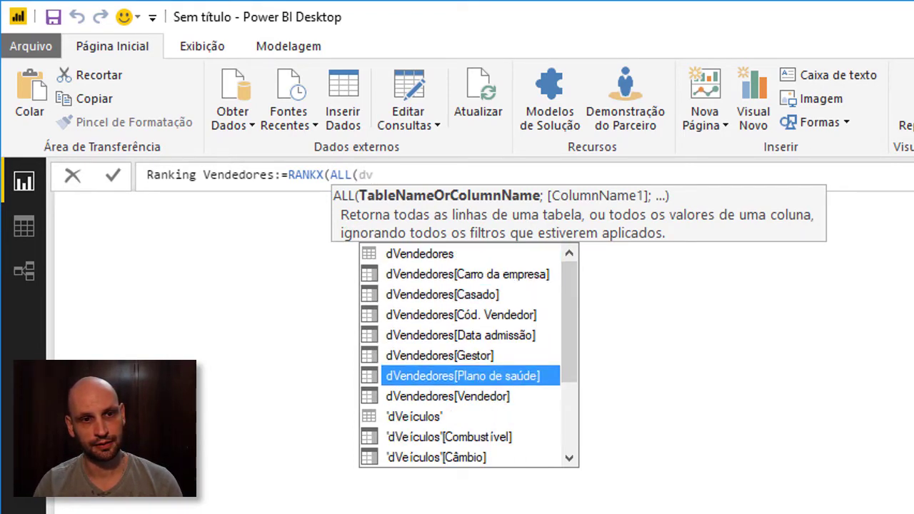
key("Down")
key("Tab")
type(")")
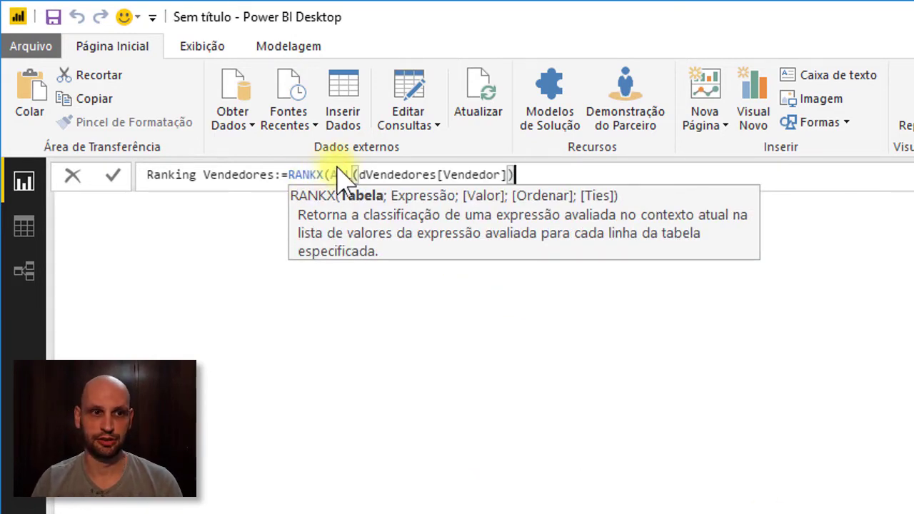
Complete the formula as RANKX(ALL(dVendedores[Vendedor]); [Faturamento Total]) and commit the Ranking Vendedores measure
left_click_drag(361, 175, 498, 174)
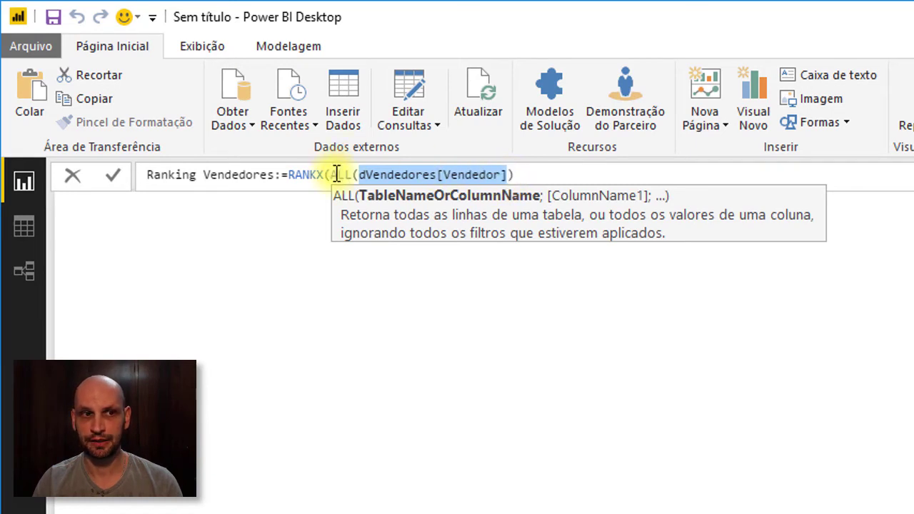
double_click(335, 174)
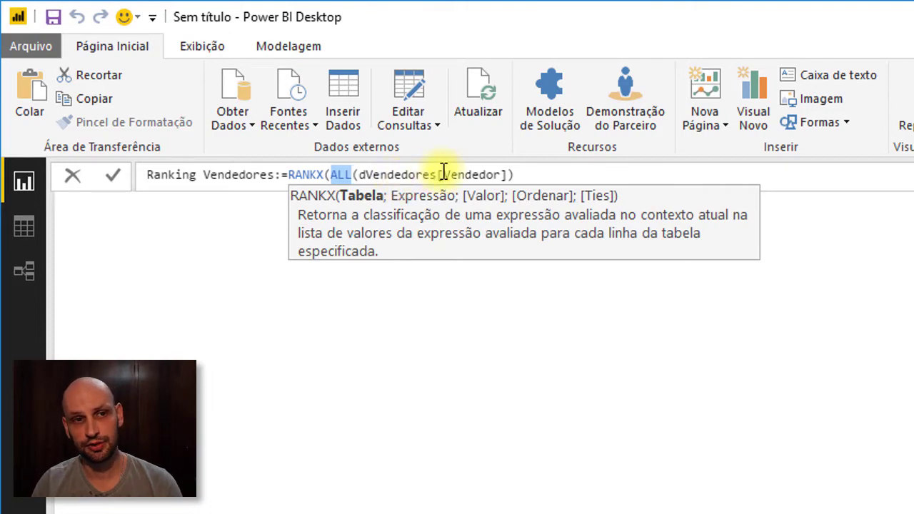
left_click_drag(443, 174, 502, 174)
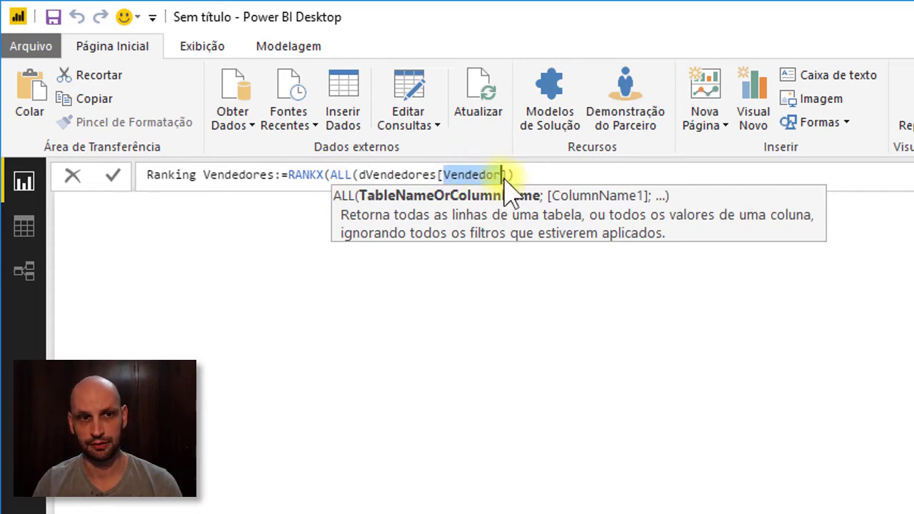
left_click(530, 174)
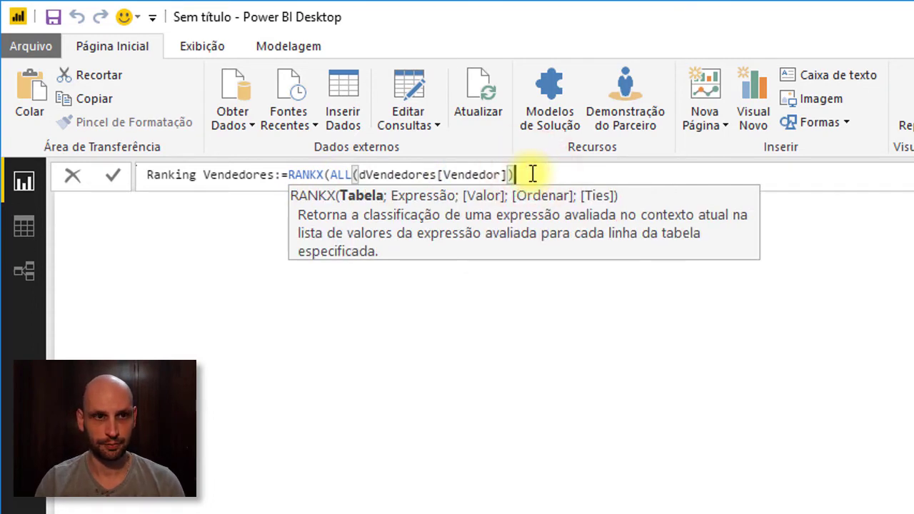
type(";")
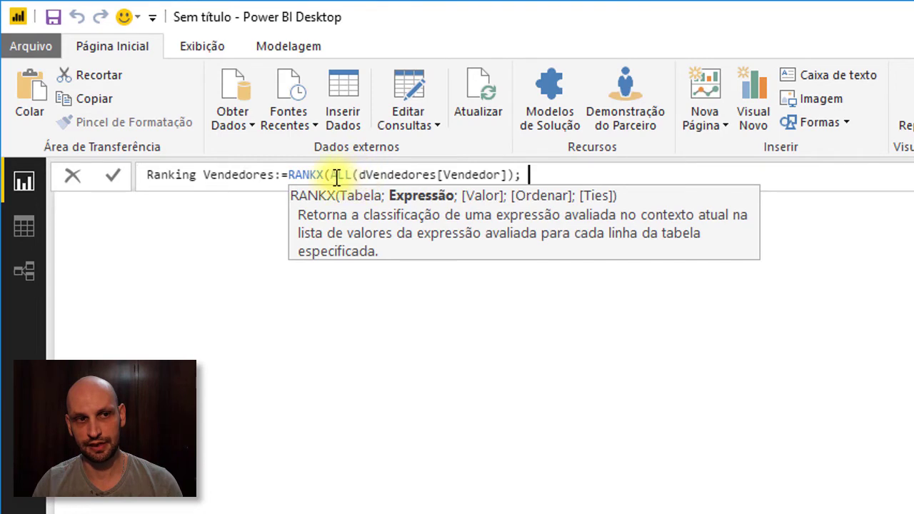
left_click_drag(331, 175, 514, 175)
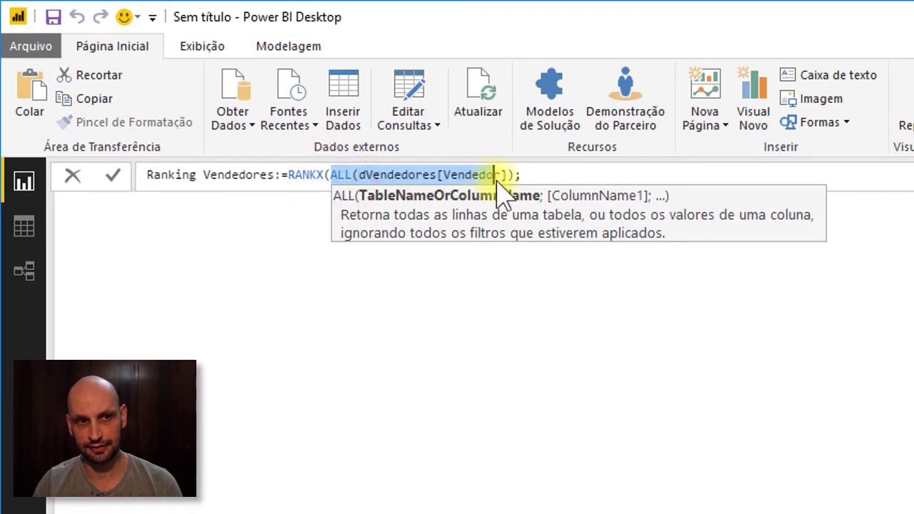
left_click(534, 177)
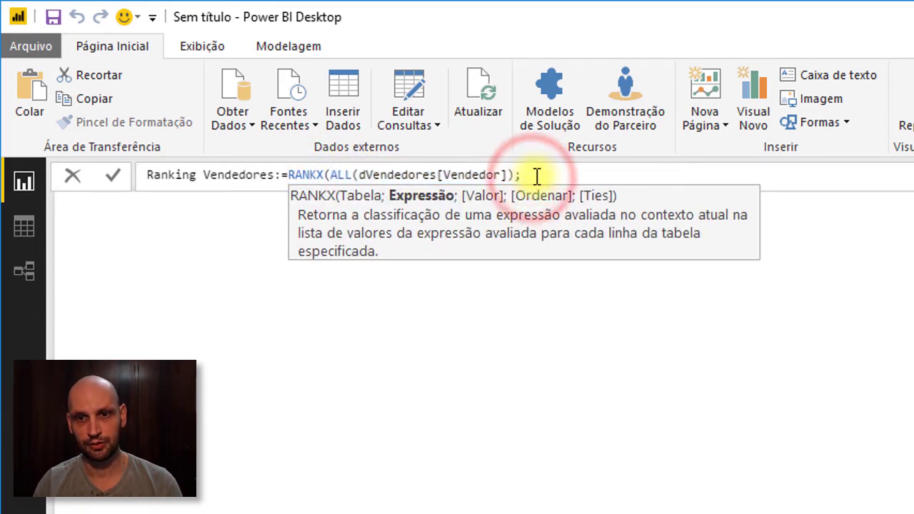
type("[")
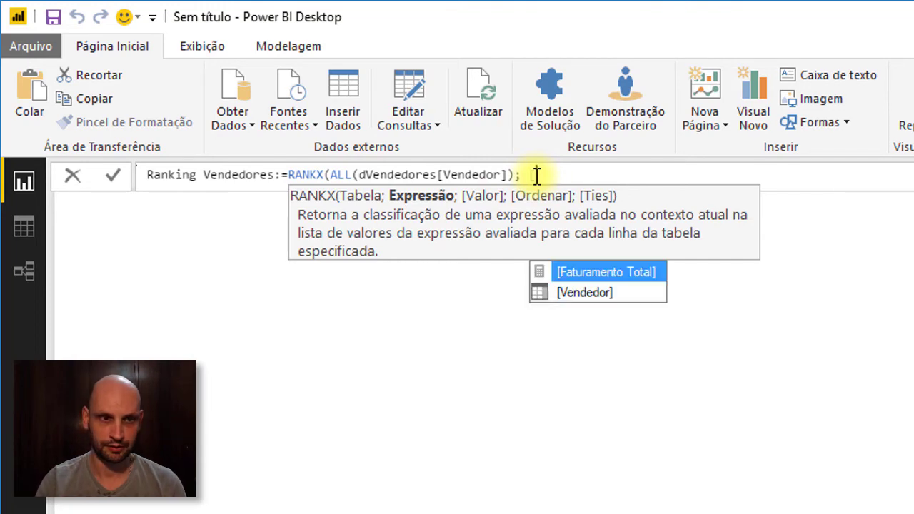
key("Tab")
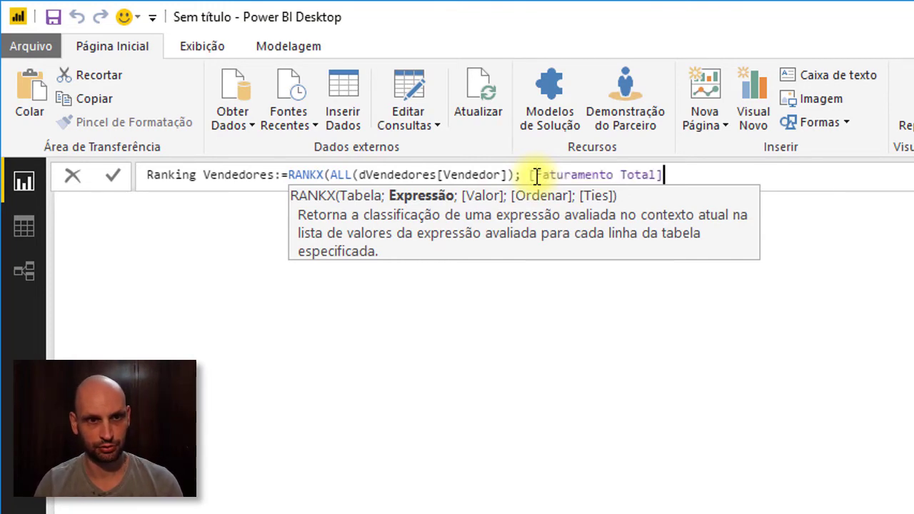
type(")")
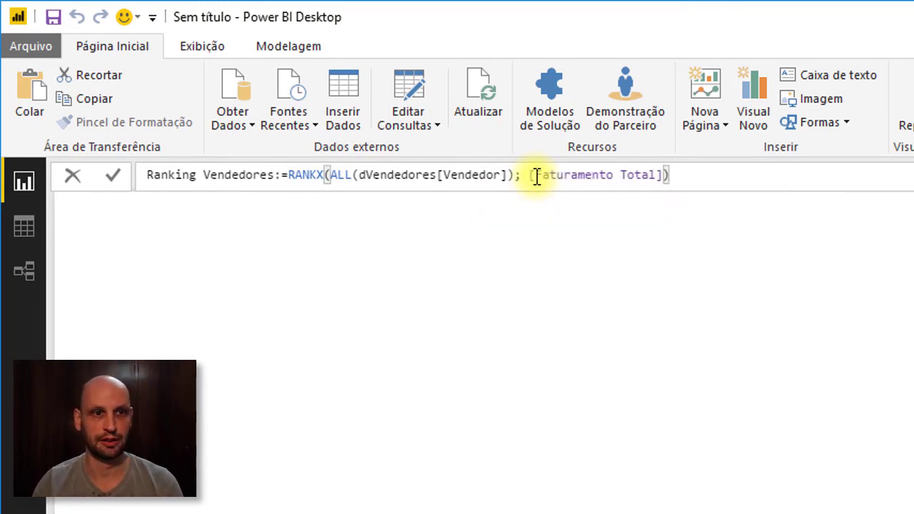
key("Return")
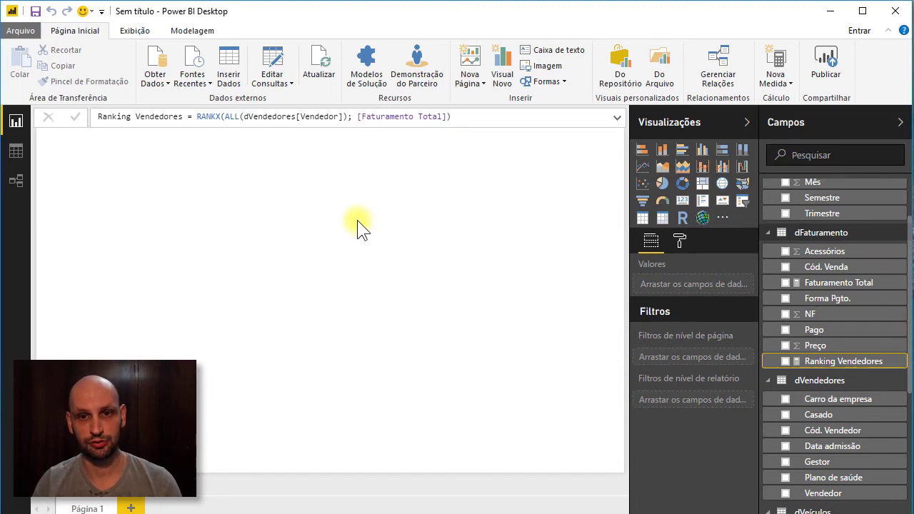
Place an enlarged table visual at the page's top-left listing Vendedor and Faturamento Total
left_click(642, 219)
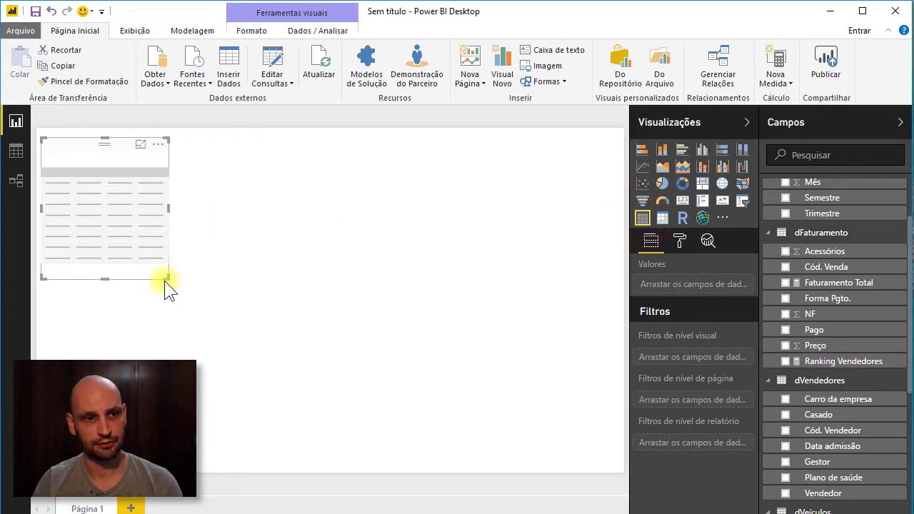
left_click_drag(164, 279, 234, 361)
left_click_drag(97, 140, 89, 134)
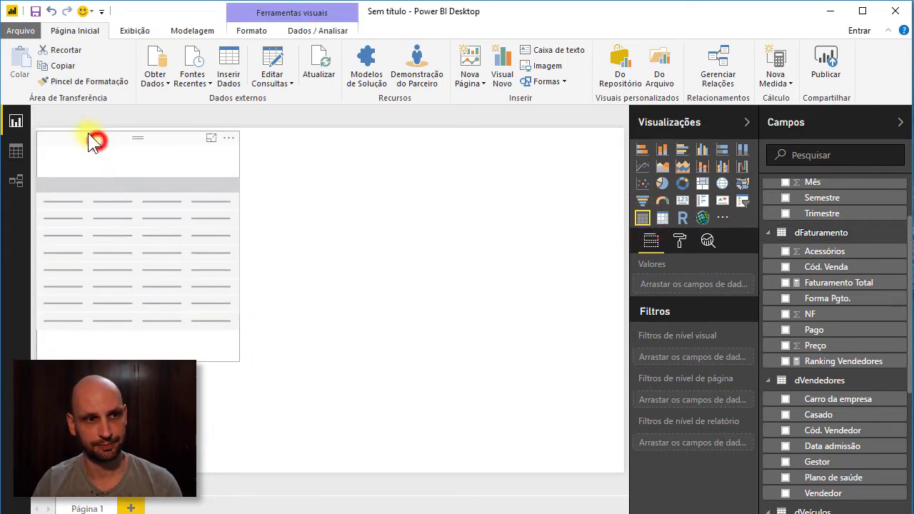
left_click_drag(238, 360, 269, 403)
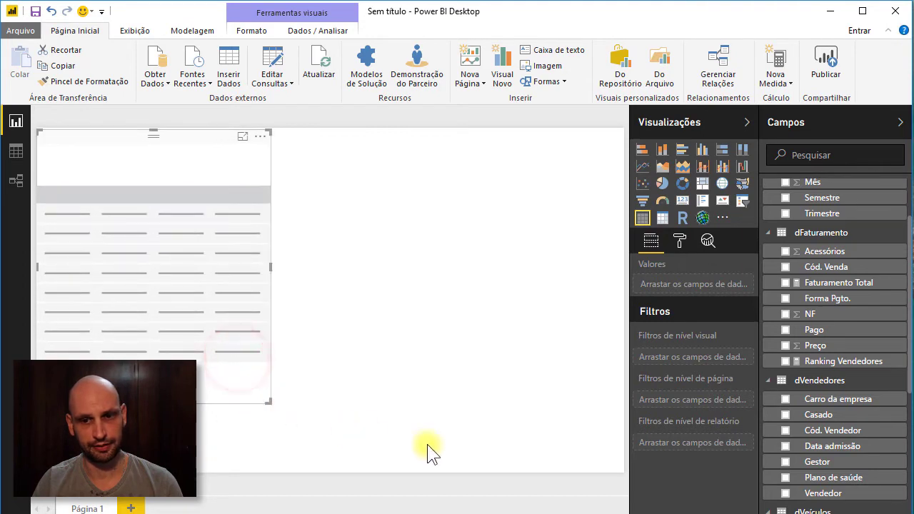
left_click(787, 494)
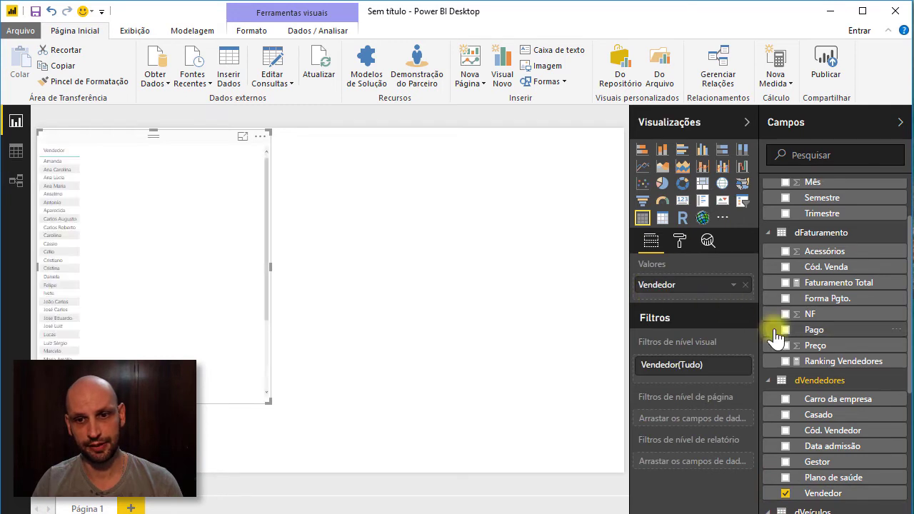
left_click(786, 283)
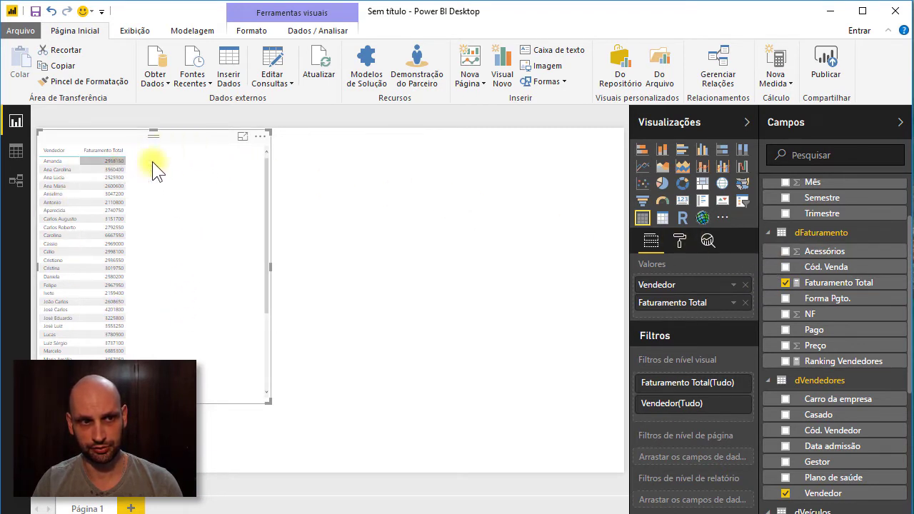
left_click(679, 243)
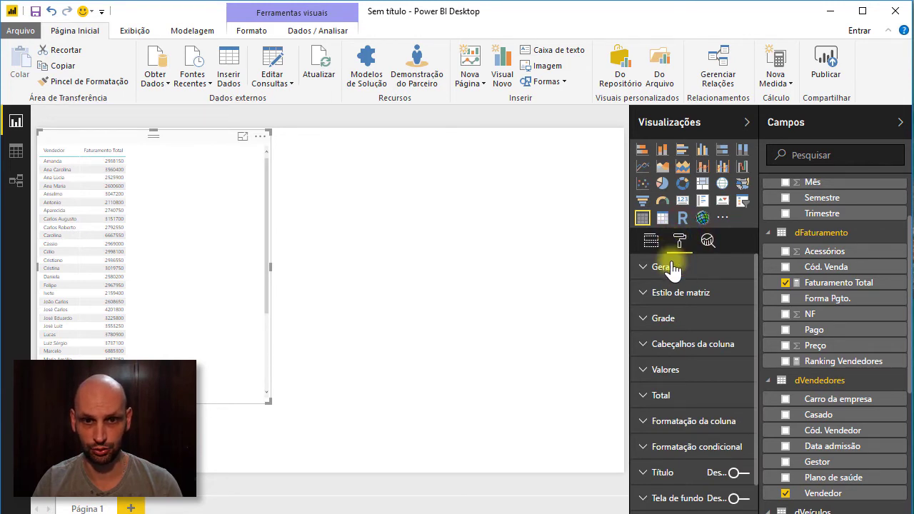
Apply the bold header style to the seller table
left_click(677, 293)
left_click(701, 318)
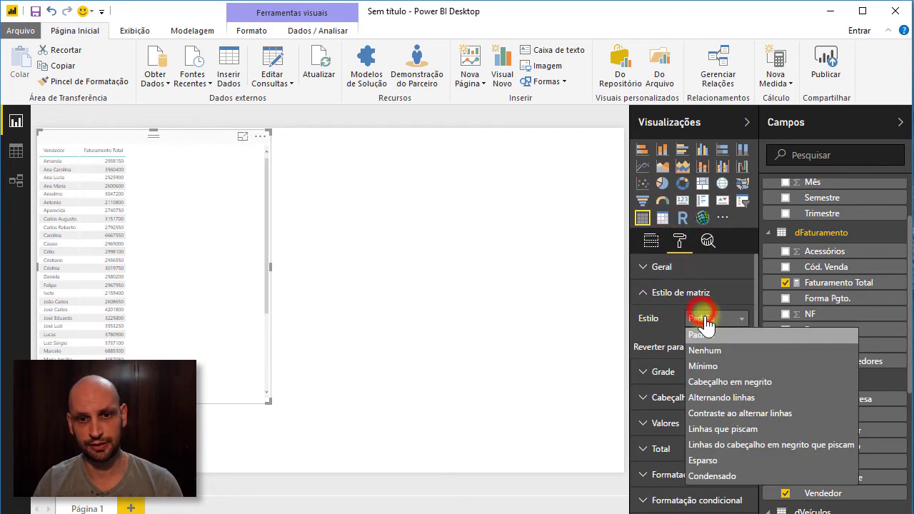
left_click(730, 383)
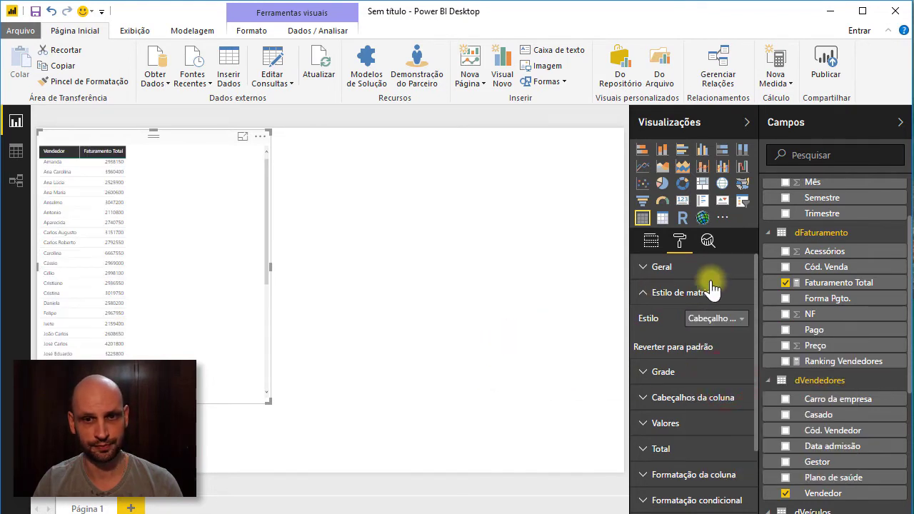
left_click(645, 293)
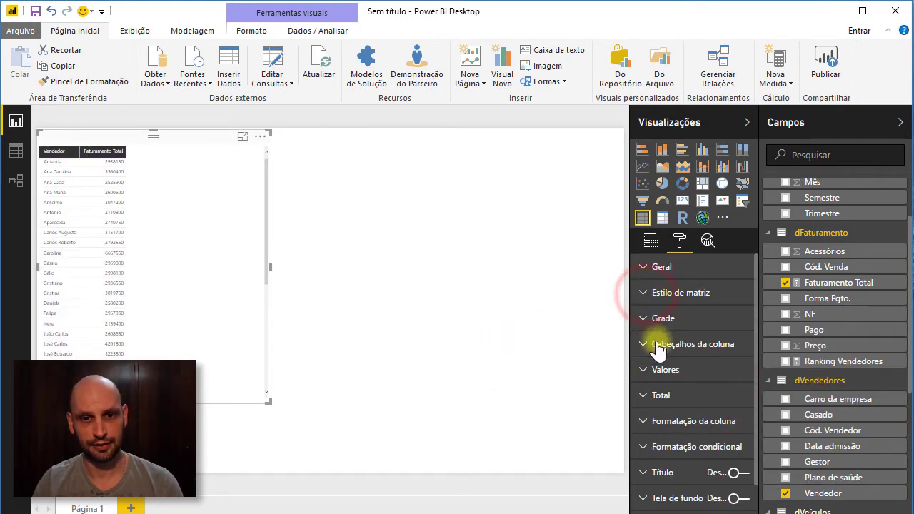
Set the column header text size to 12 and give headers a new font colour
left_click(657, 346)
left_click(755, 370)
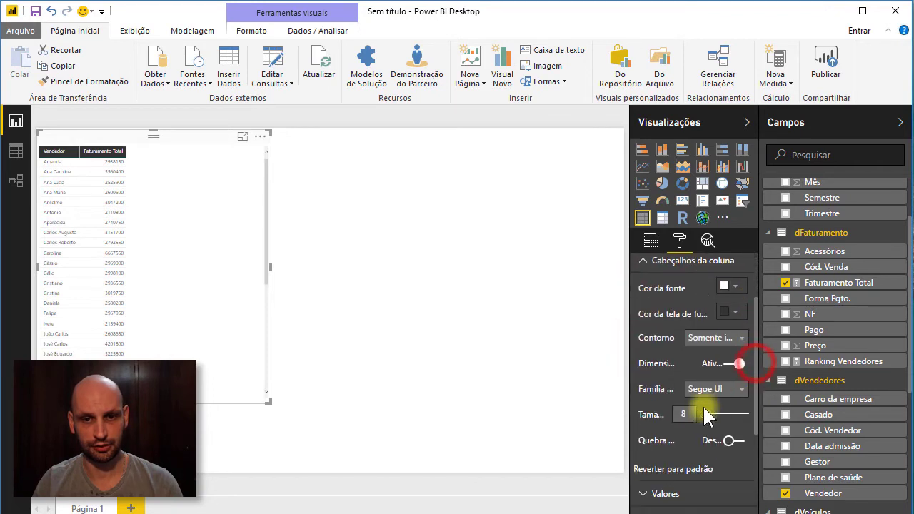
left_click(697, 412)
type("12")
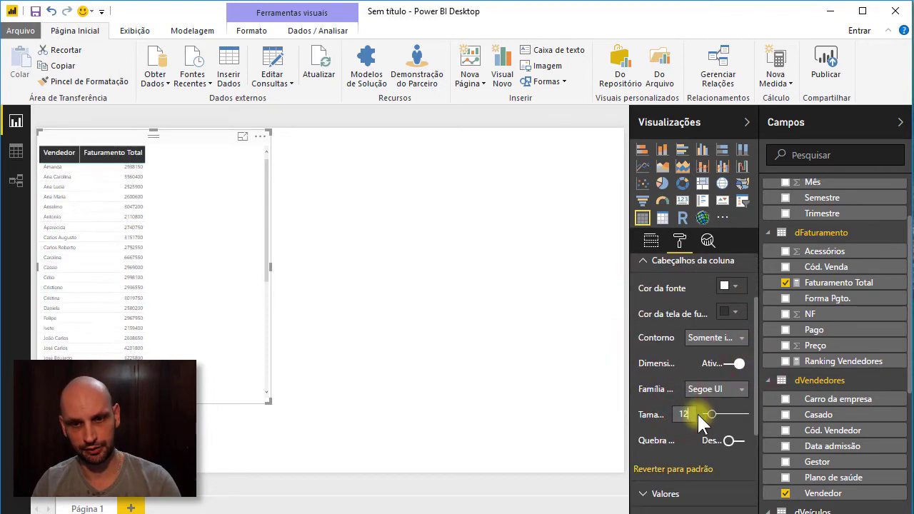
left_click(735, 287)
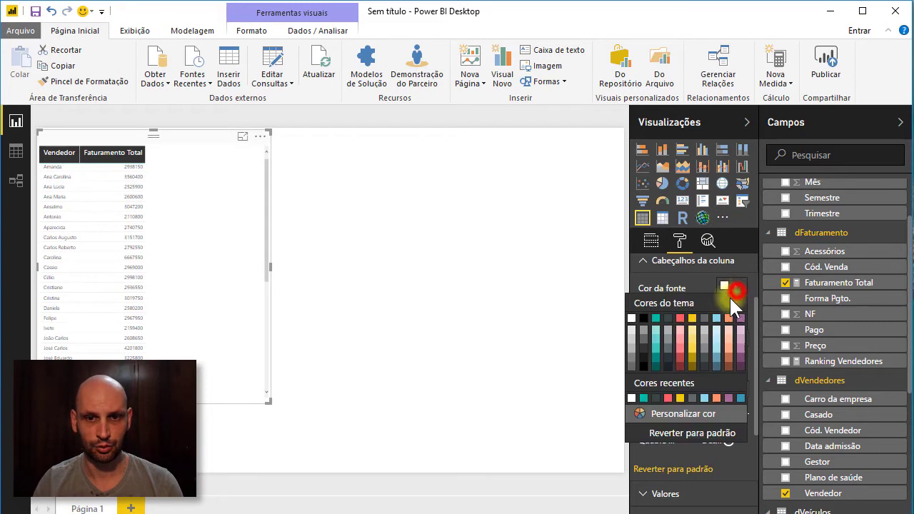
left_click(643, 318)
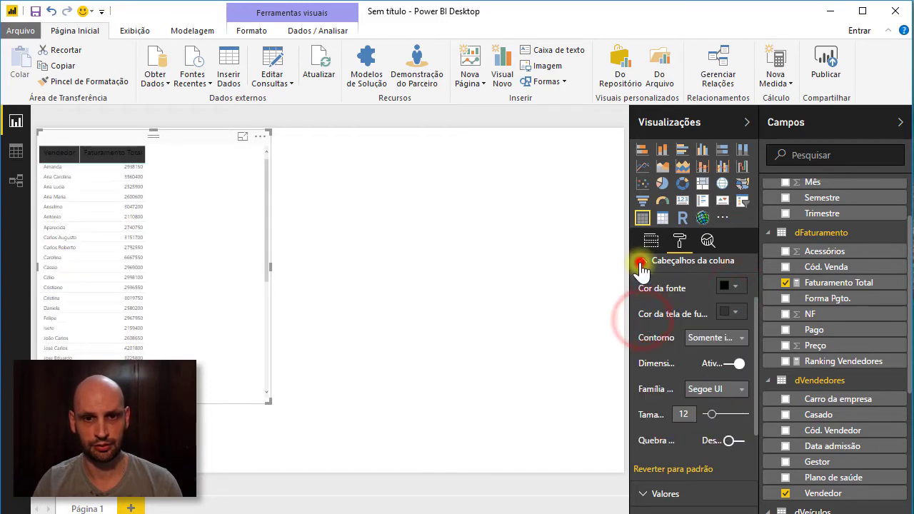
left_click(639, 260)
Set the table values to text size 12 in black
left_click(644, 330)
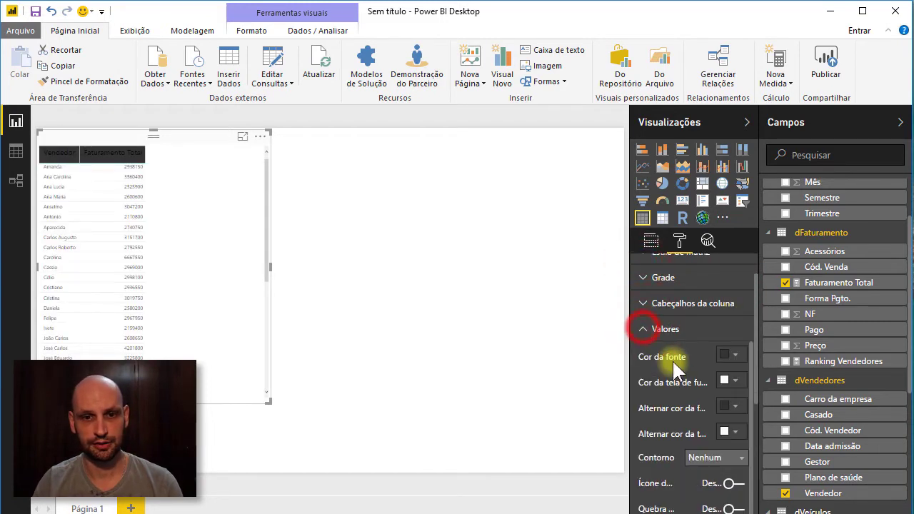
left_click(751, 357)
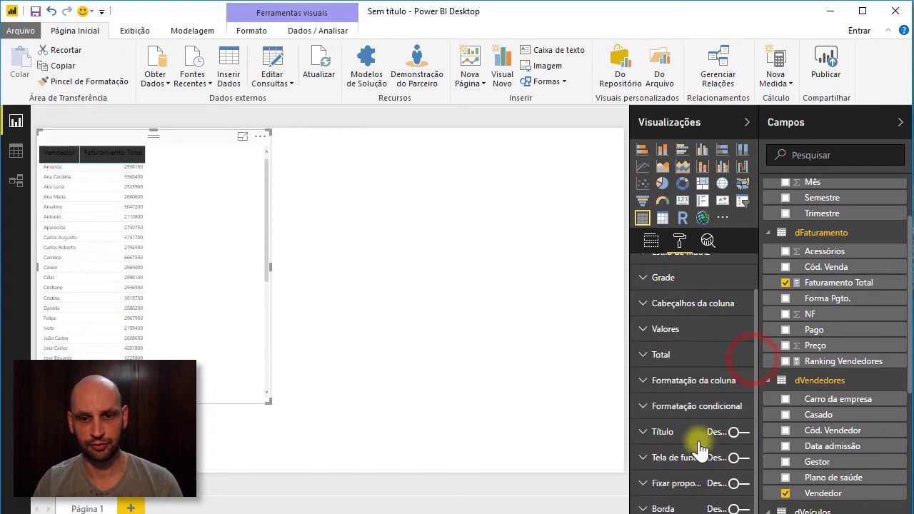
left_click(683, 328)
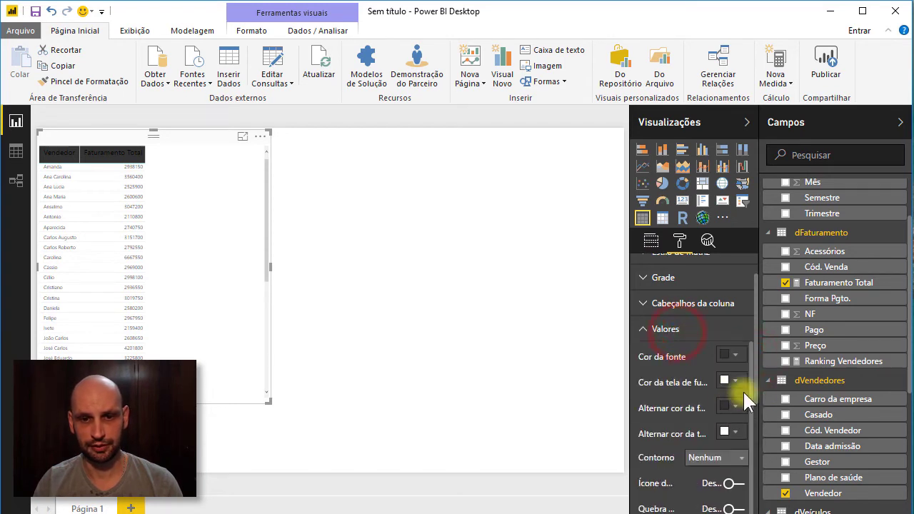
left_click_drag(756, 386, 757, 421)
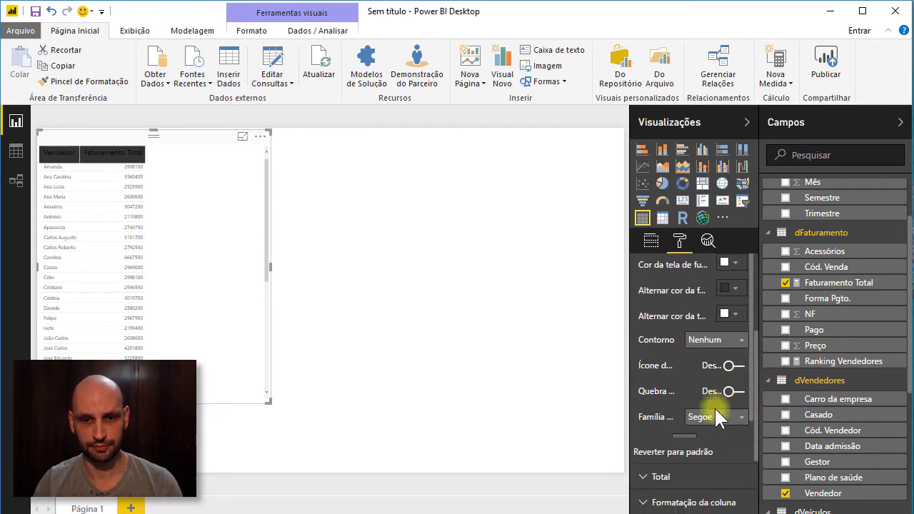
left_click(751, 381)
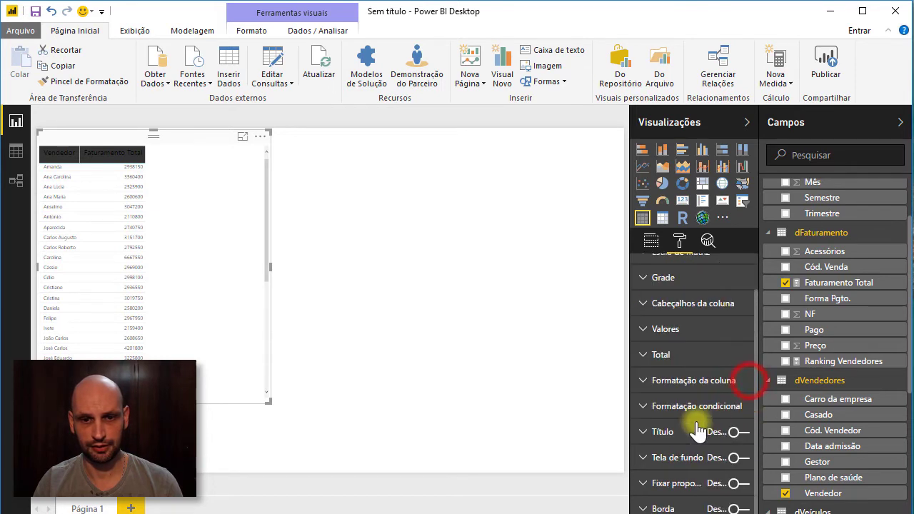
left_click(696, 328)
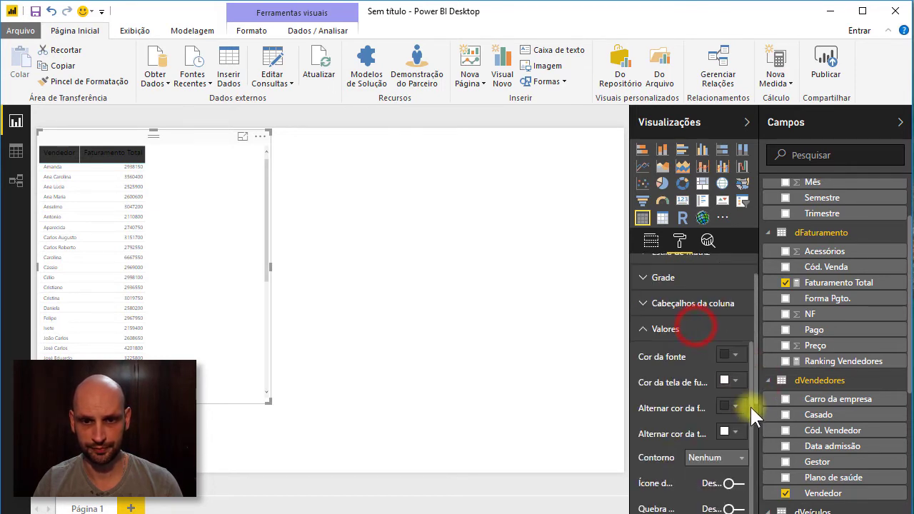
scroll(732, 421, "down", 2)
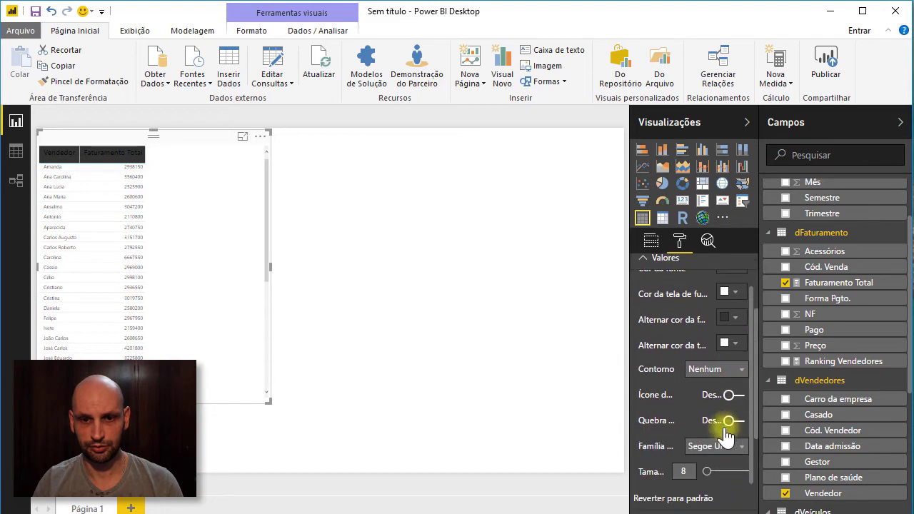
double_click(682, 471)
type("12")
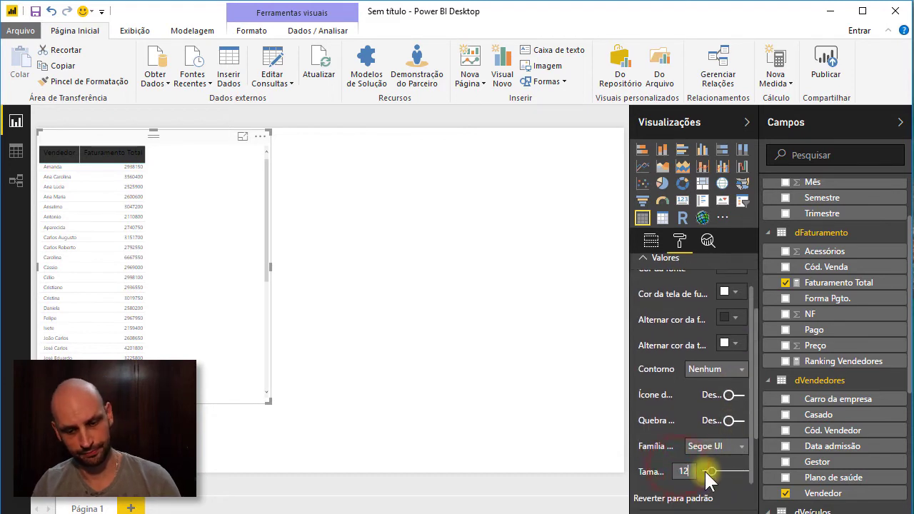
key("Return")
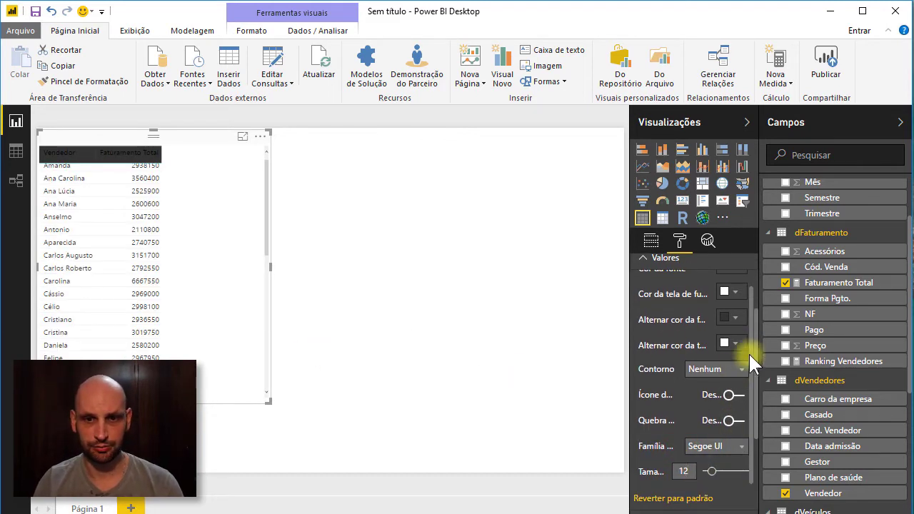
left_click_drag(752, 332, 749, 296)
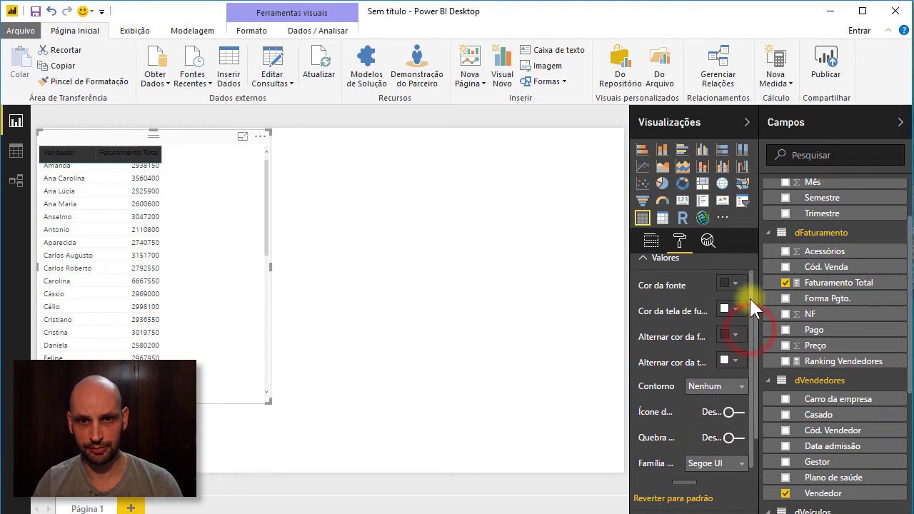
left_click(736, 284)
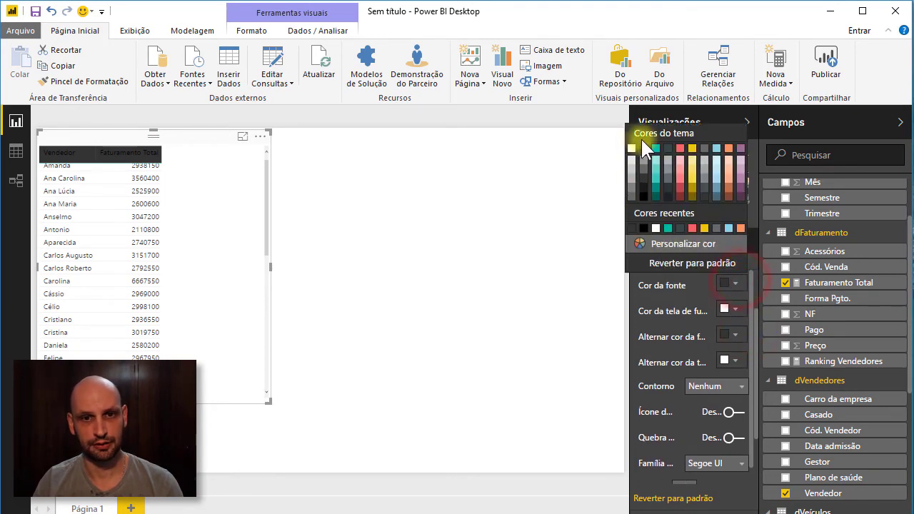
left_click(645, 152)
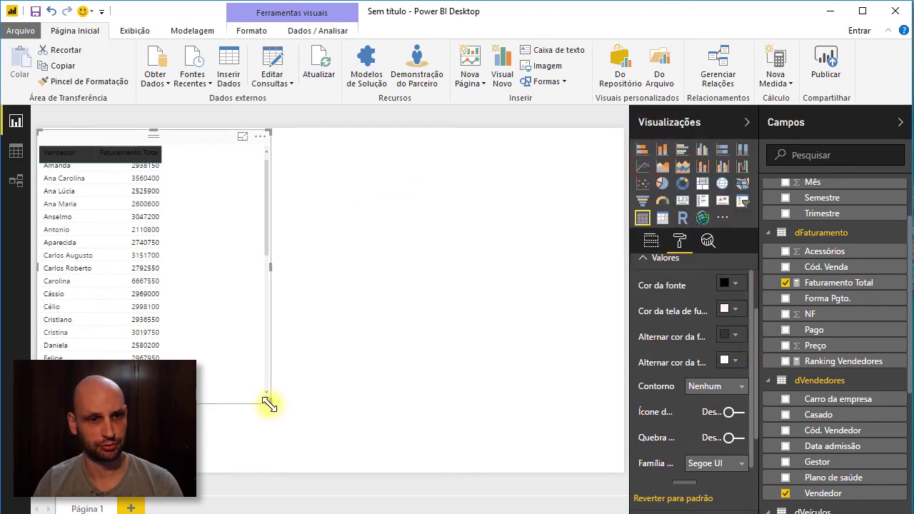
Enlarge the table and apply the 'Contraste ao alternar linhas' style
left_click_drag(269, 405, 304, 471)
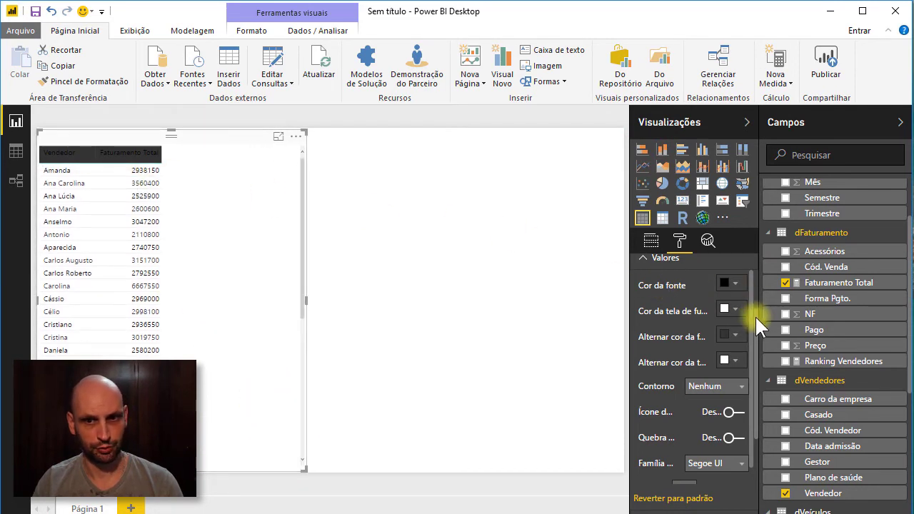
left_click_drag(755, 321, 755, 314)
left_click(644, 310)
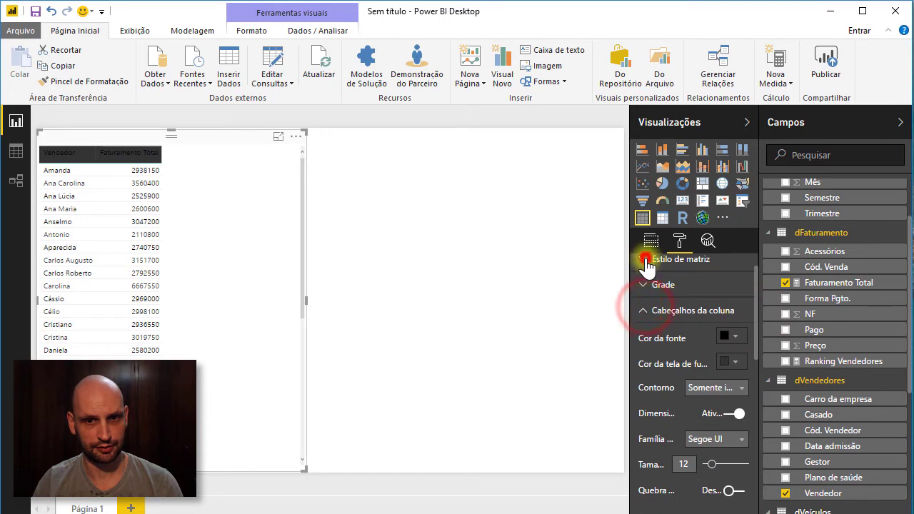
left_click(647, 261)
left_click(716, 285)
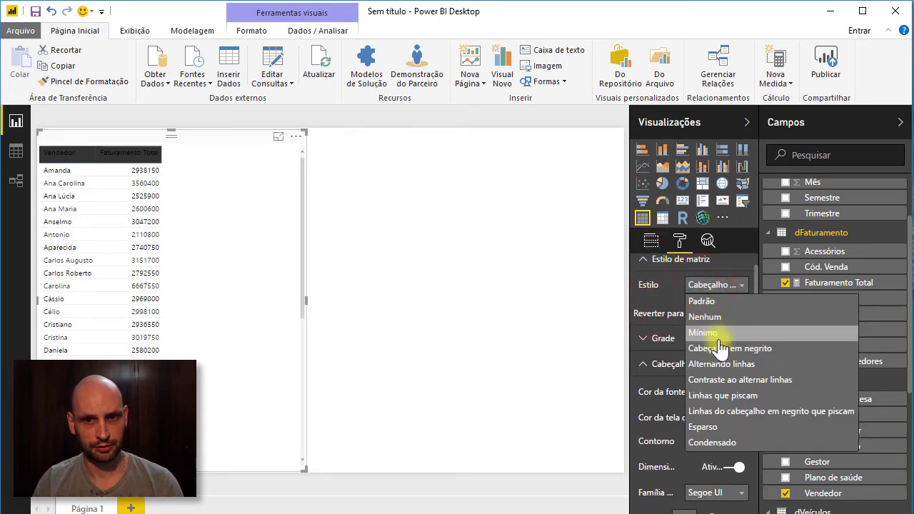
left_click(750, 379)
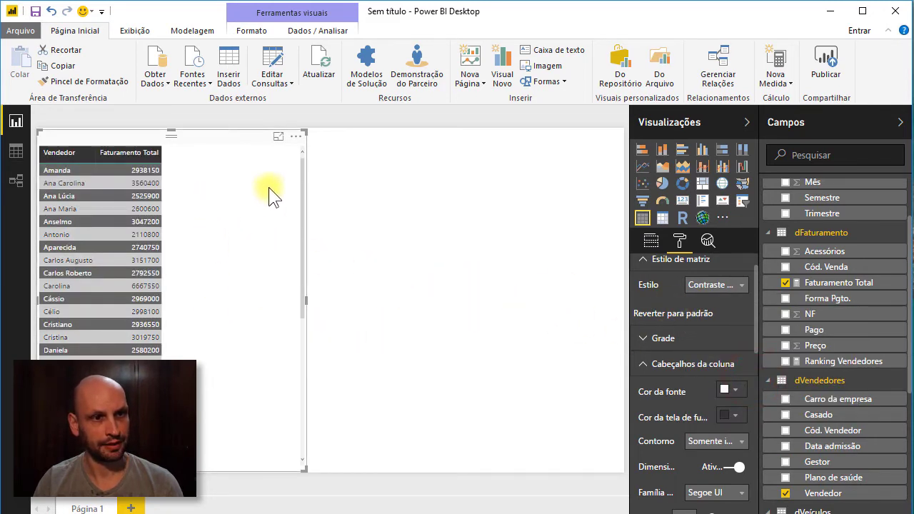
Format the Faturamento Total measure as Moeda geral so values show like R$2.938.150
left_click(840, 283)
left_click(205, 30)
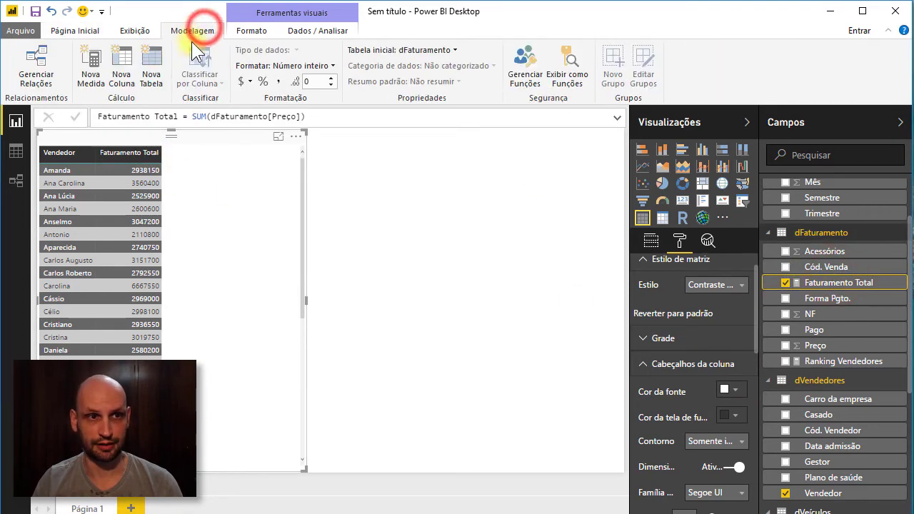
left_click(249, 82)
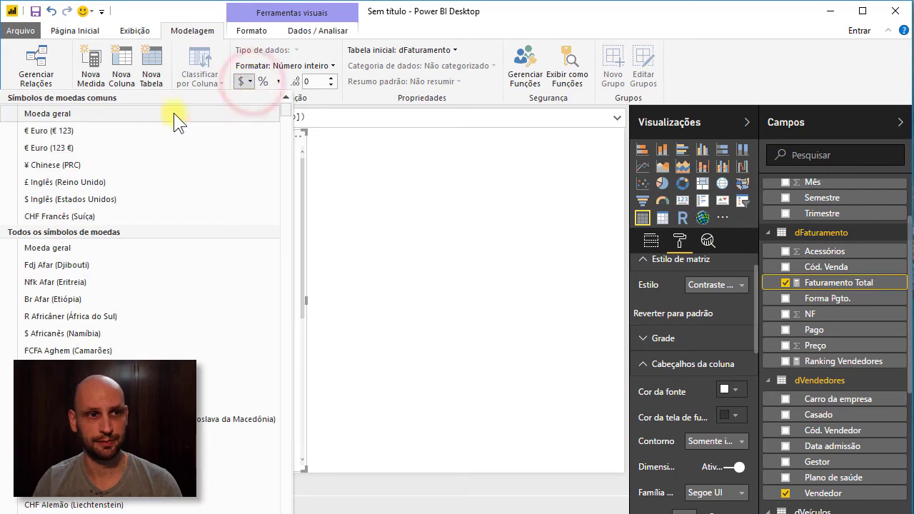
left_click(45, 117)
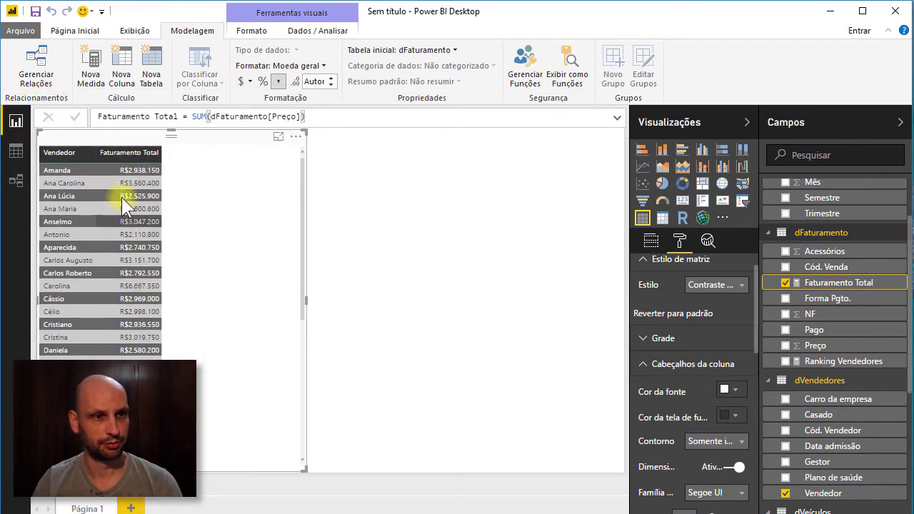
Add the Ranking Vendedores column and sort the table ascending from rank 1
left_click(786, 361)
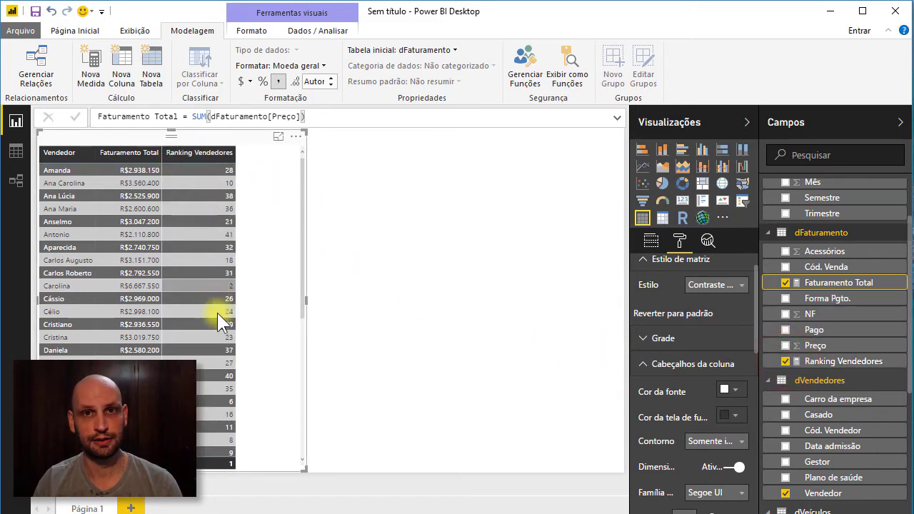
left_click(222, 155)
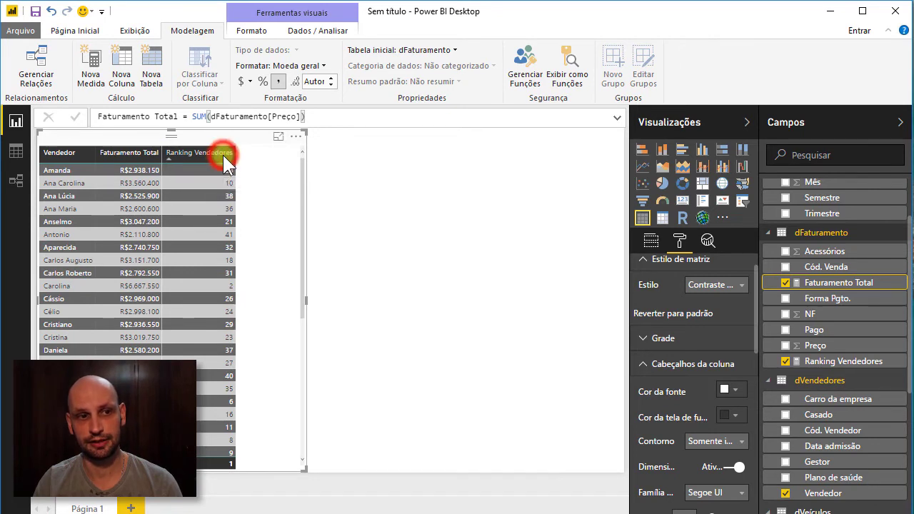
left_click(167, 156)
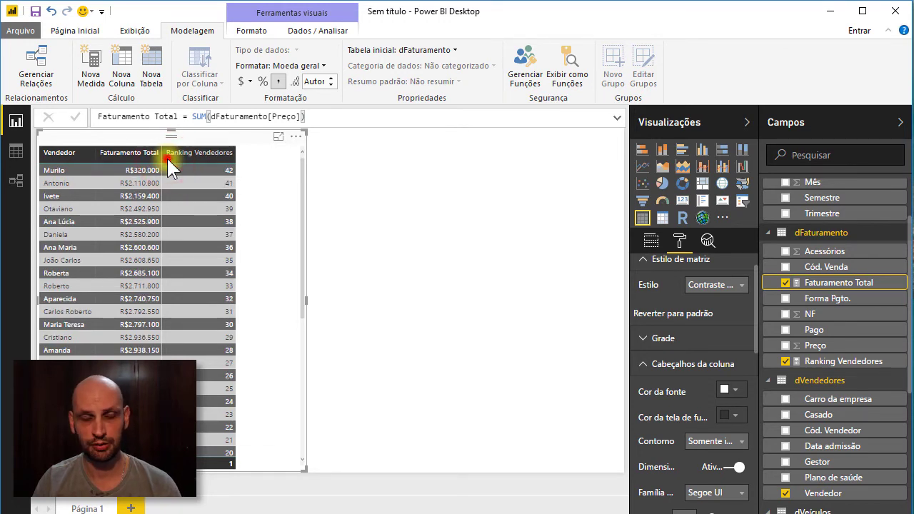
left_click(167, 159)
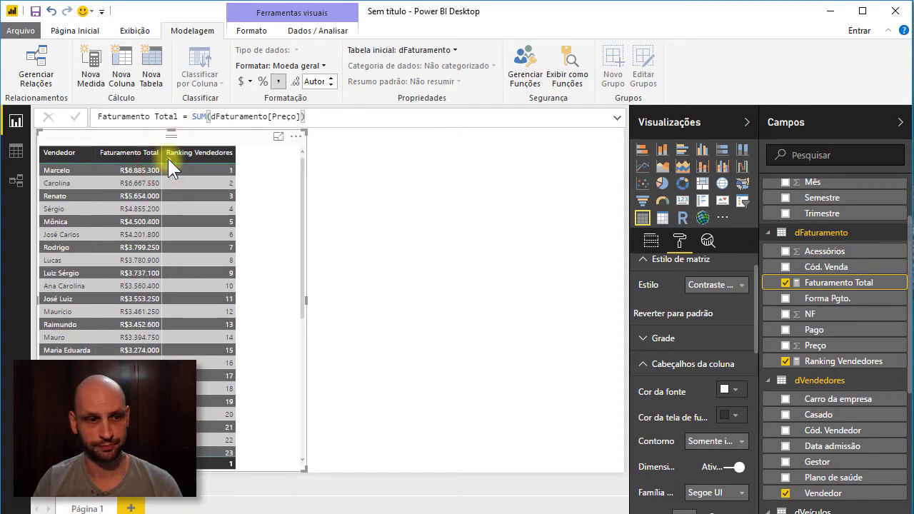
scroll(244, 229, "down", 3)
scroll(243, 231, "down", 3)
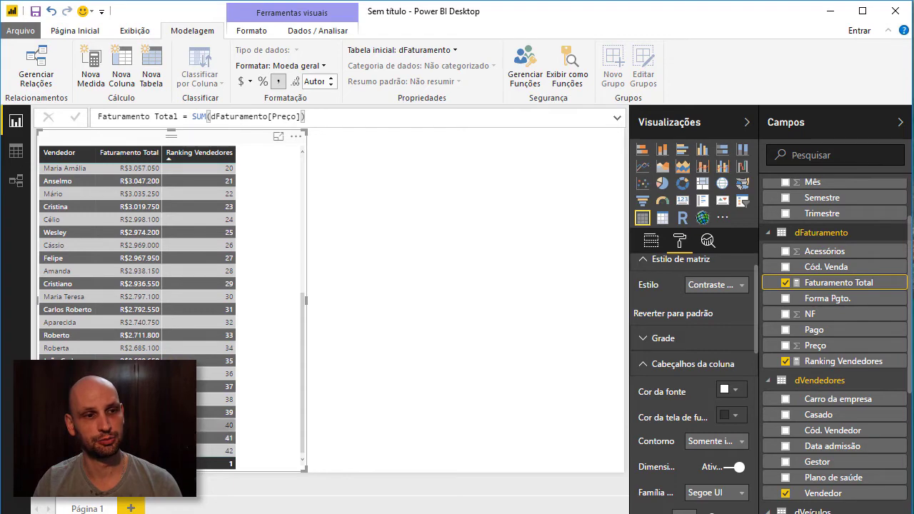
scroll(199, 425, "up", 3)
scroll(199, 425, "up", 2)
scroll(199, 425, "up", 2)
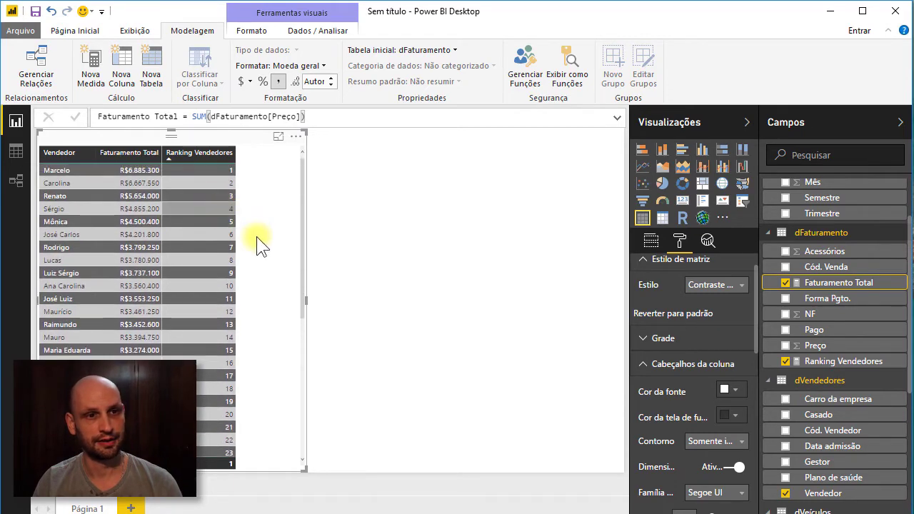
Narrow the seller table to fit its columns
left_click_drag(306, 302, 255, 295)
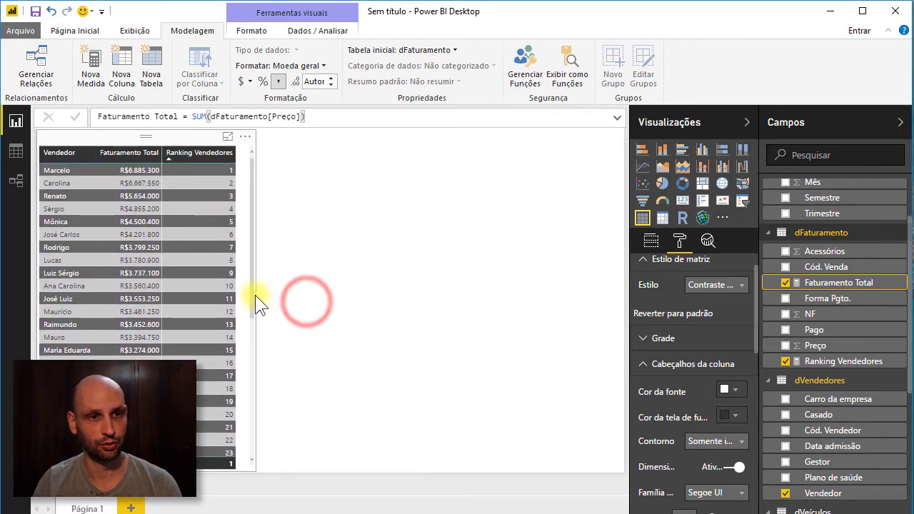
left_click(270, 166)
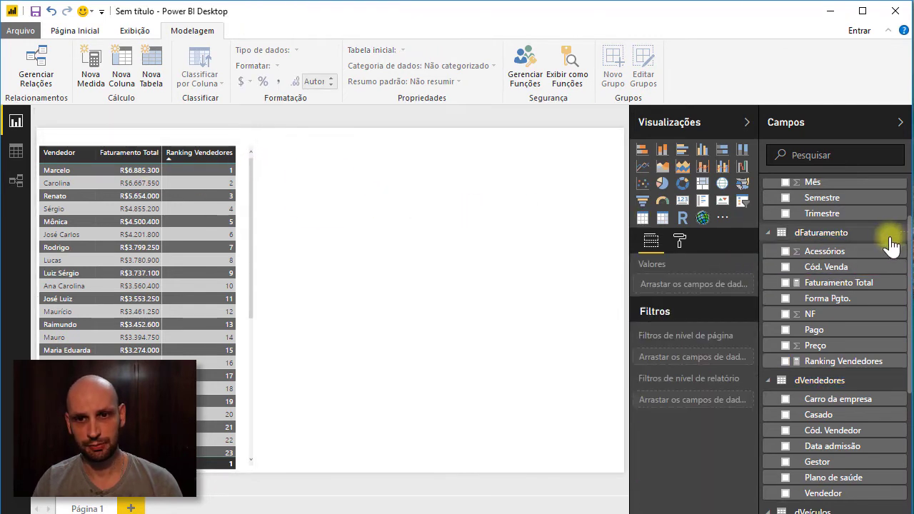
left_click_drag(907, 232, 901, 191)
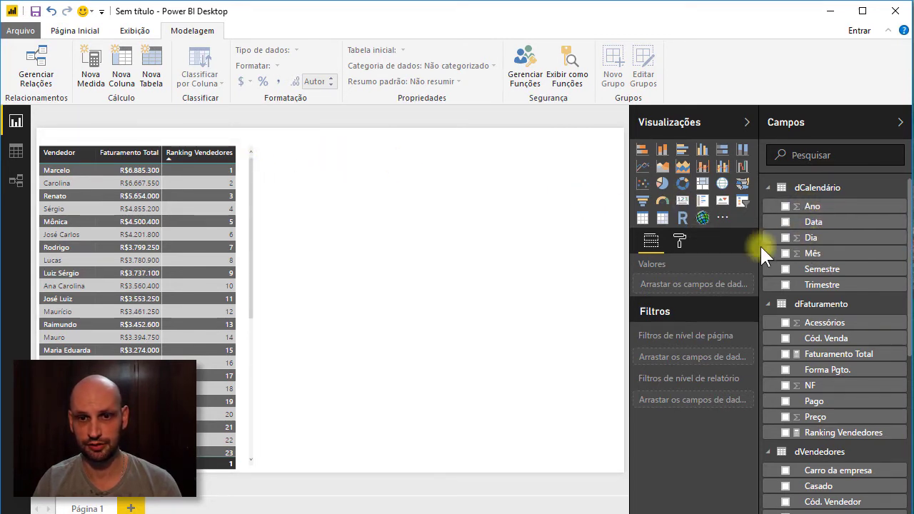
Create an Ano slicer with horizontal orientation
left_click(785, 206)
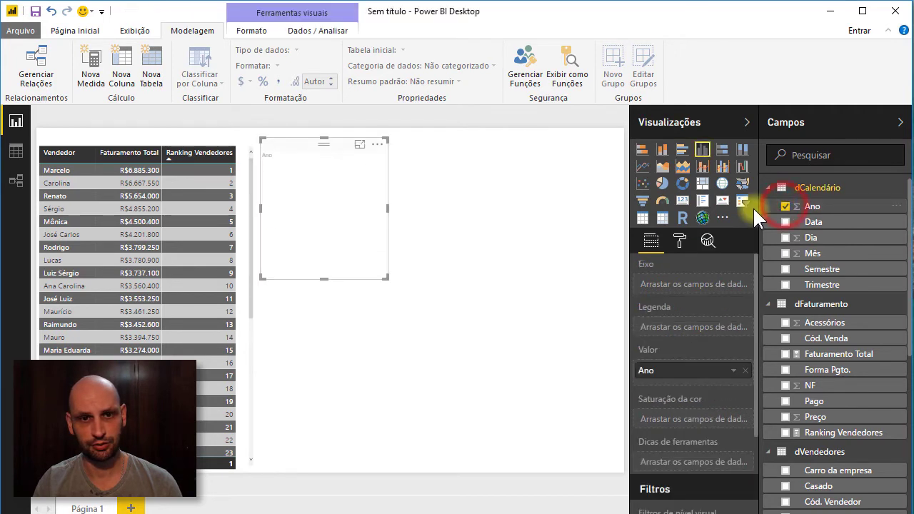
left_click(743, 203)
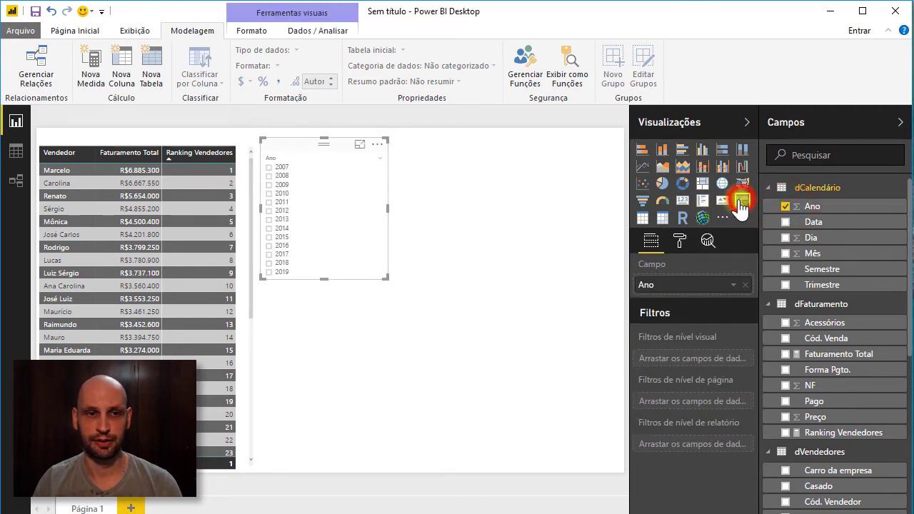
left_click(680, 241)
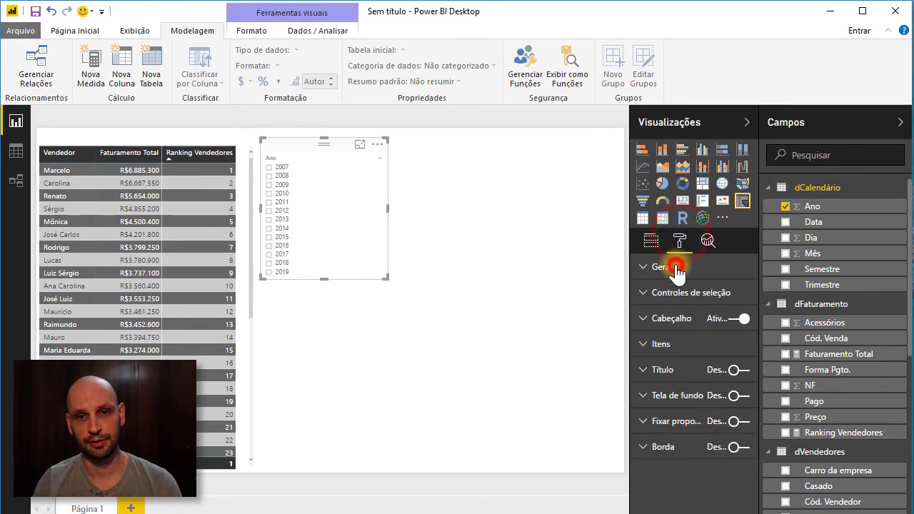
left_click(664, 267)
left_click(714, 342)
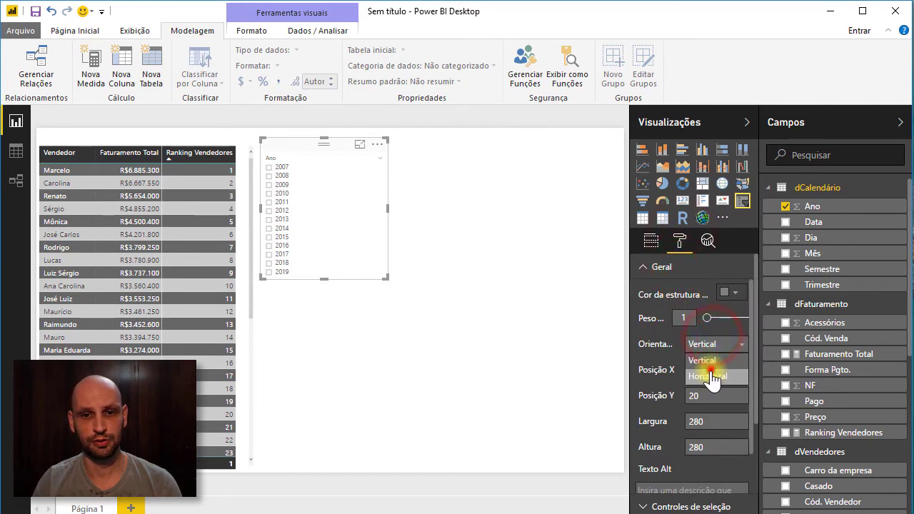
left_click(712, 370)
Resize the Ano slicer into a thin strip across the page top, then add Mês
left_click_drag(324, 278, 322, 185)
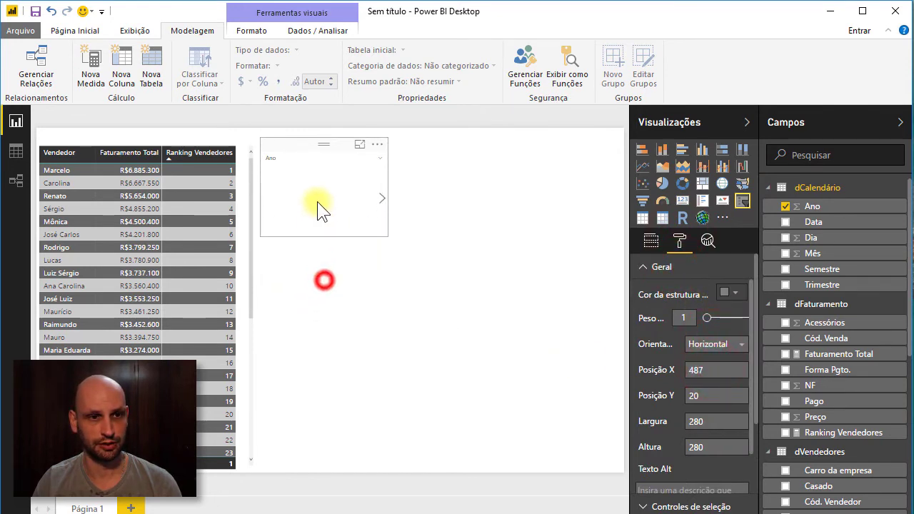
left_click_drag(293, 132, 289, 138)
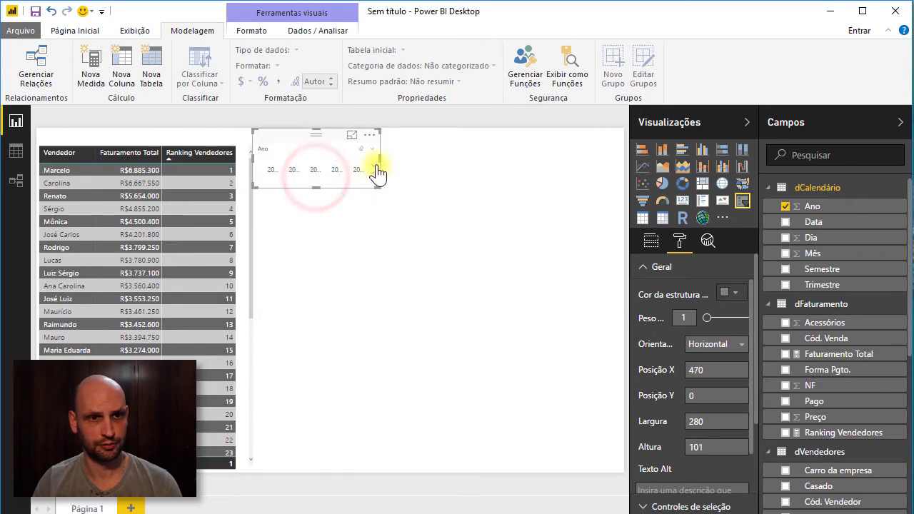
left_click_drag(381, 161, 626, 172)
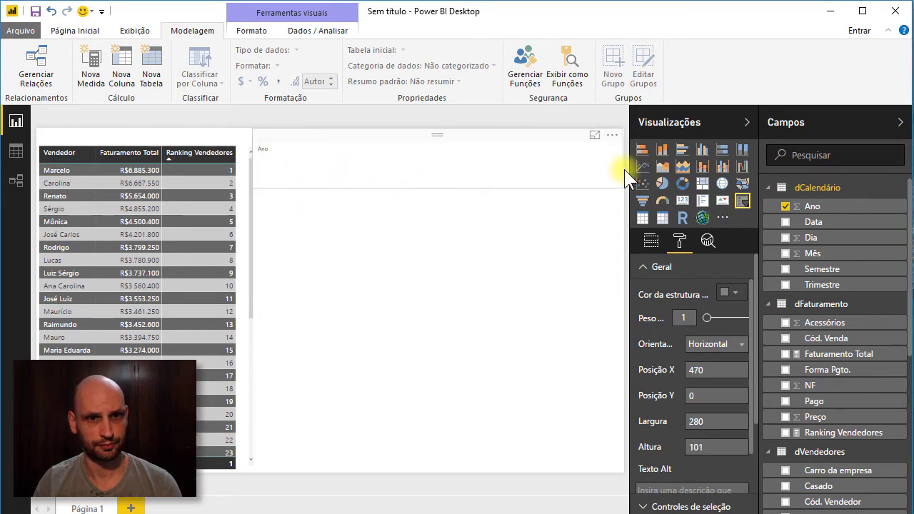
left_click(626, 171)
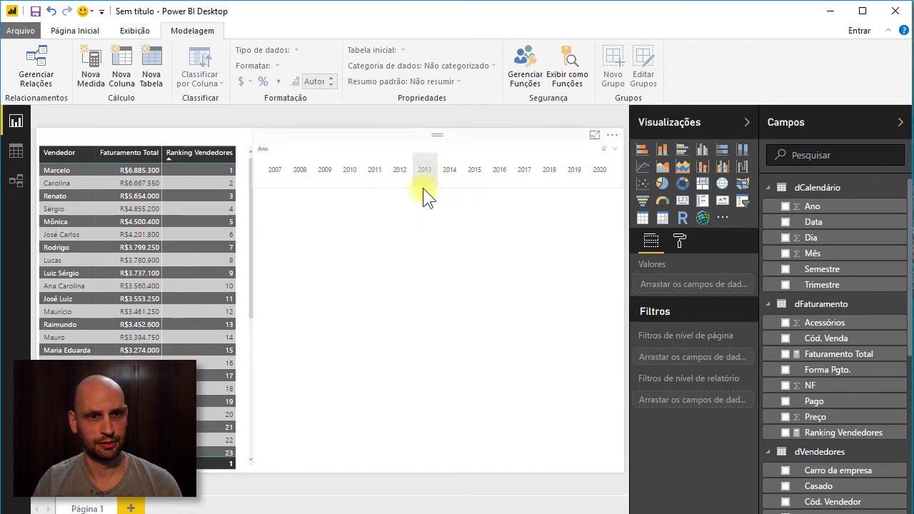
left_click(303, 138)
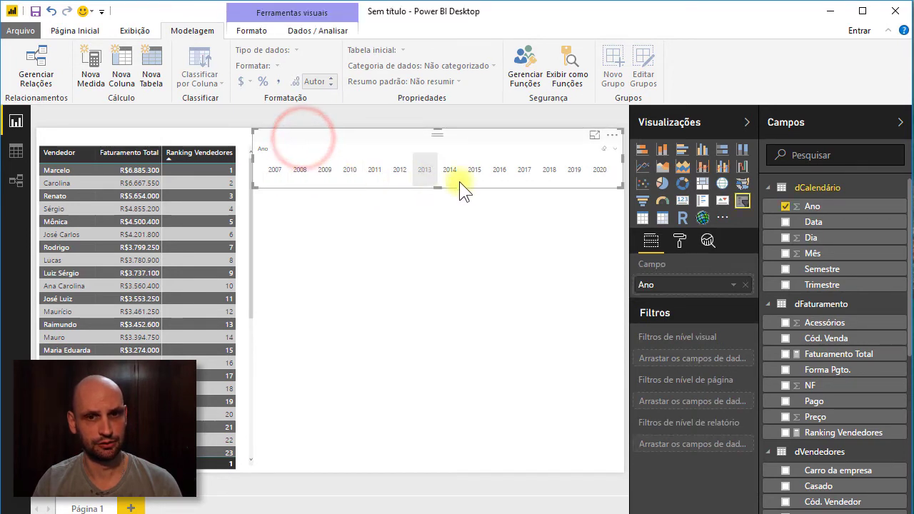
left_click(584, 205)
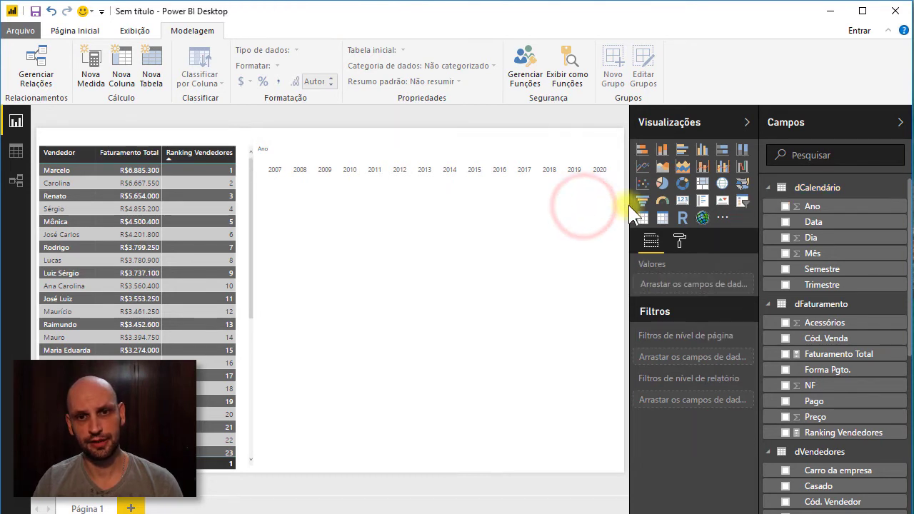
left_click(786, 254)
Make the Mês visual a slicer with horizontal orientation
left_click(742, 201)
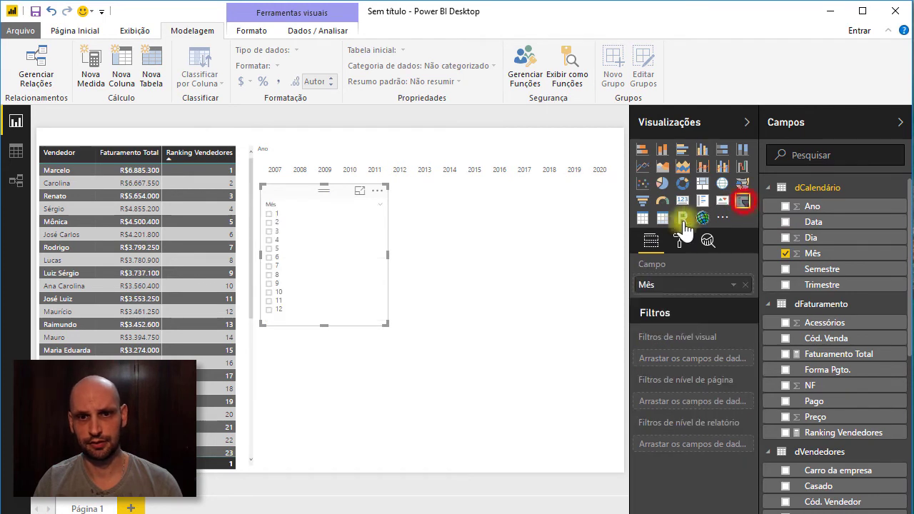
left_click(678, 241)
left_click(657, 267)
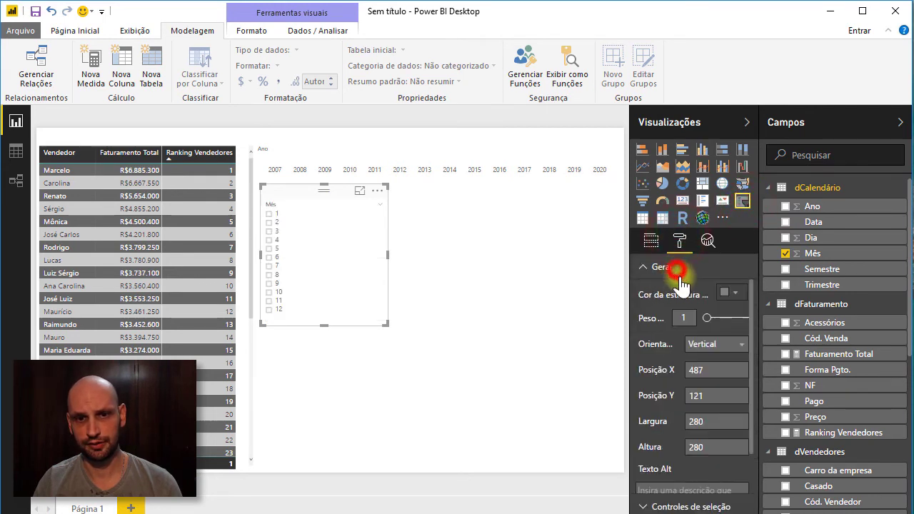
left_click(712, 344)
left_click(708, 375)
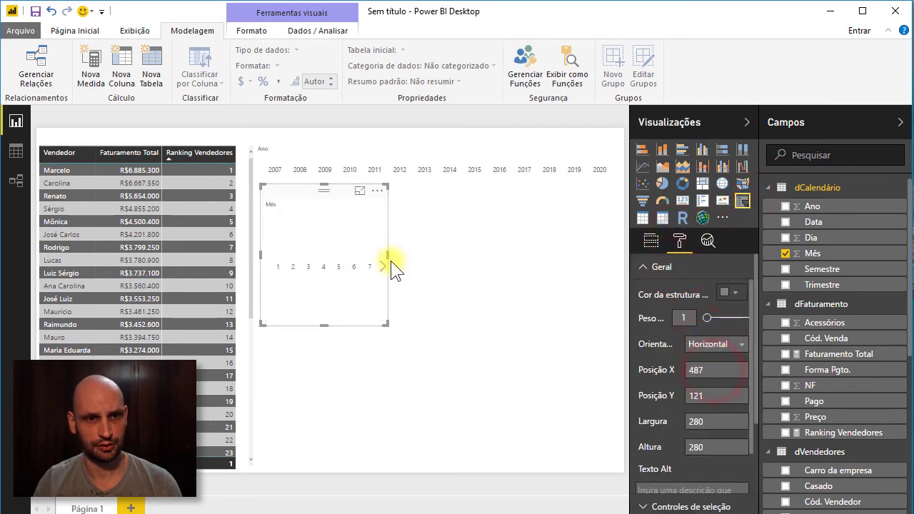
Widen the Mês slicer across the page, align it with the years, and shorten it
left_click_drag(388, 253, 623, 254)
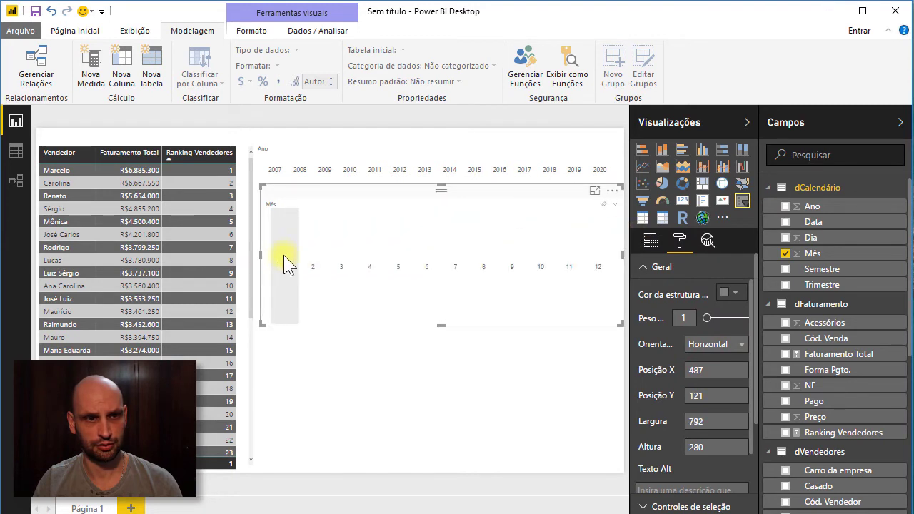
left_click_drag(263, 254, 254, 251)
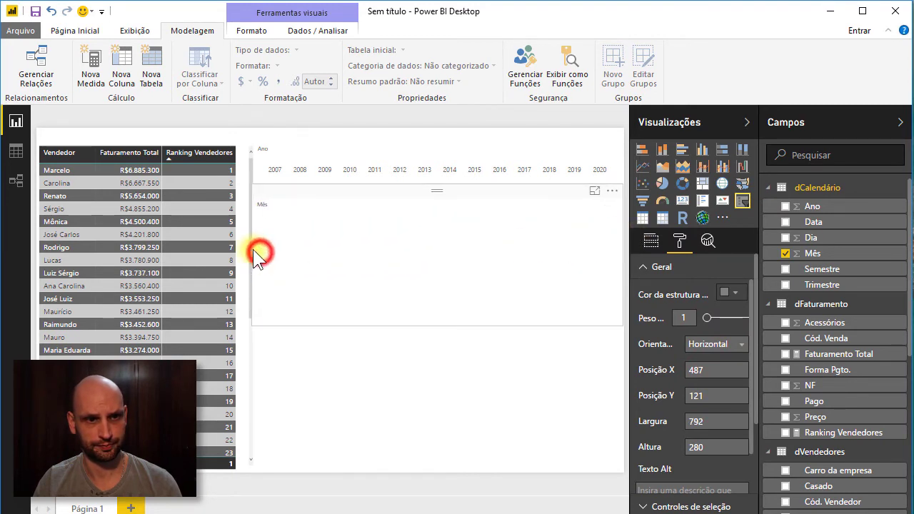
left_click_drag(436, 326, 454, 252)
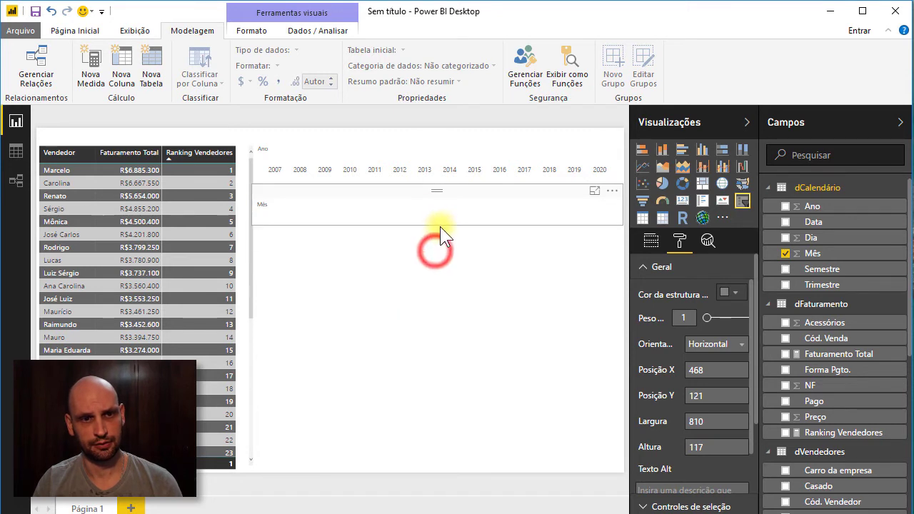
left_click_drag(435, 250, 440, 227)
left_click(448, 255)
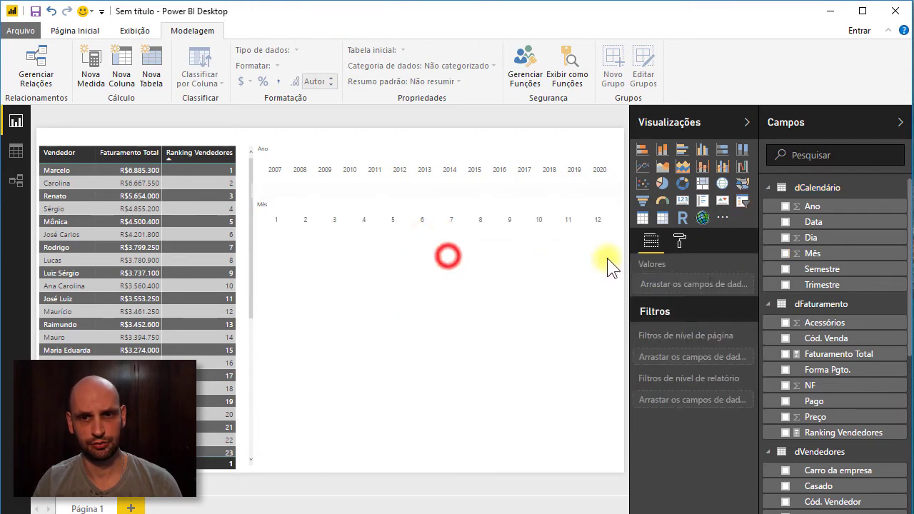
Add a Semestre slicer with horizontal orientation
left_click(786, 269)
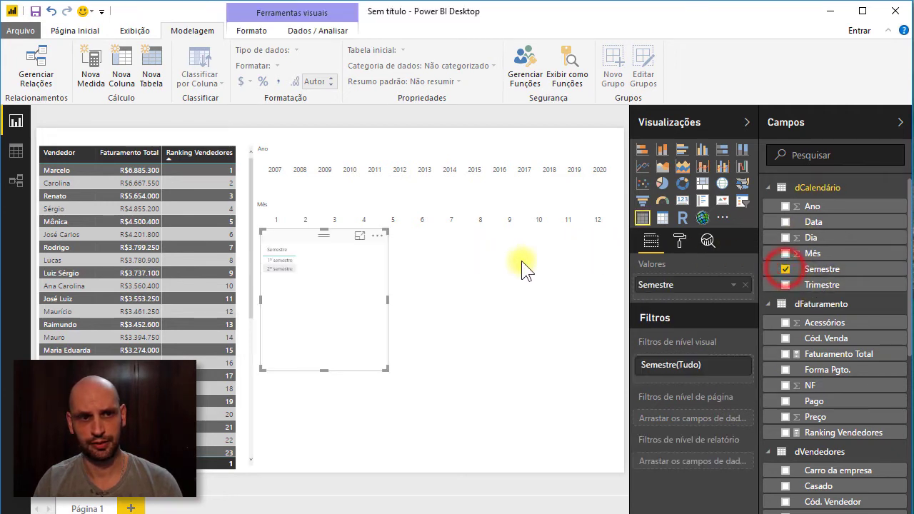
left_click(742, 202)
left_click(680, 241)
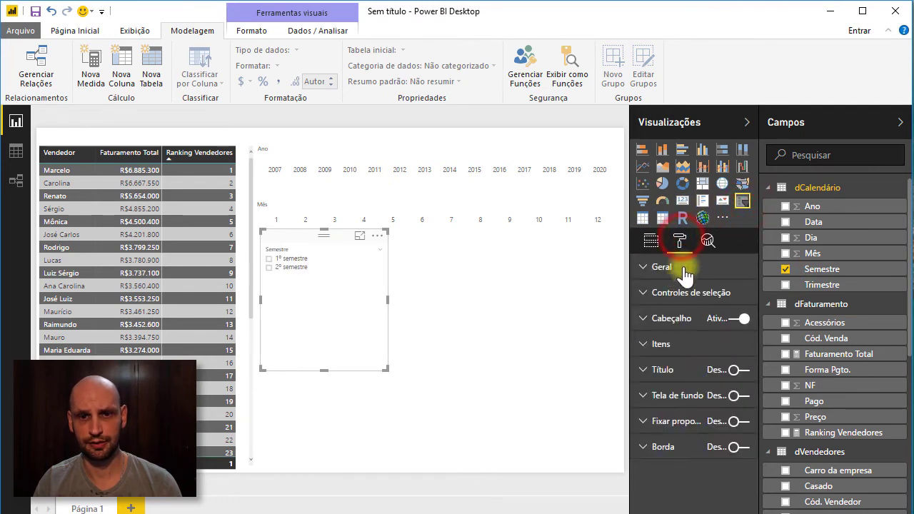
left_click(685, 267)
left_click(704, 345)
left_click(704, 369)
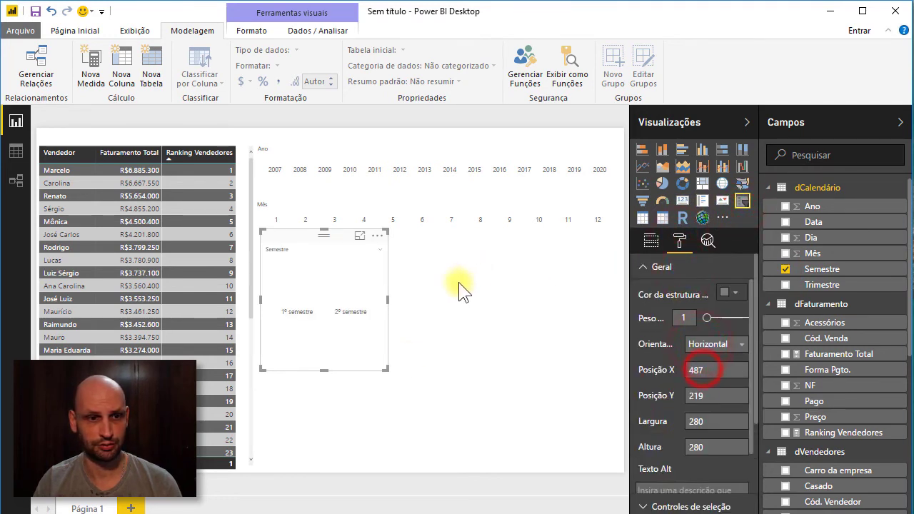
Shorten the Semestre slicer and place it under the months, then add Trimestre
left_click_drag(322, 370, 334, 286)
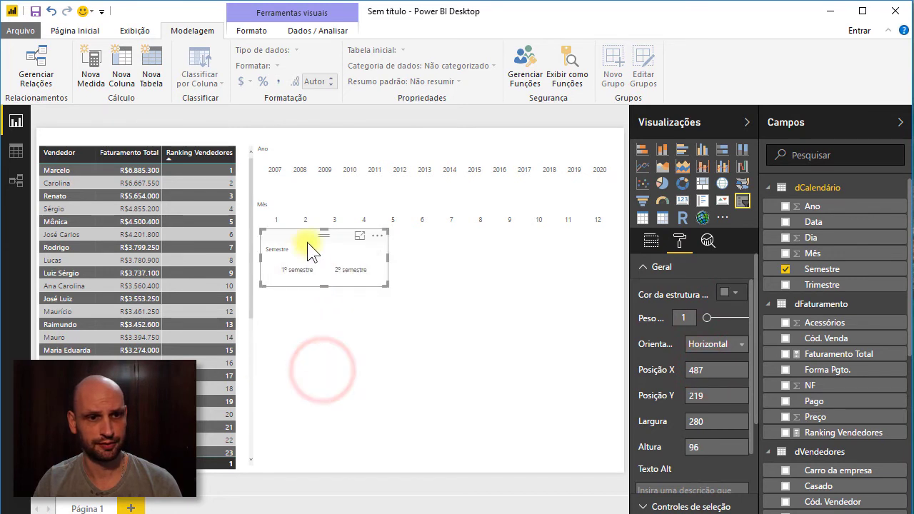
left_click_drag(308, 240, 297, 238)
left_click(409, 261)
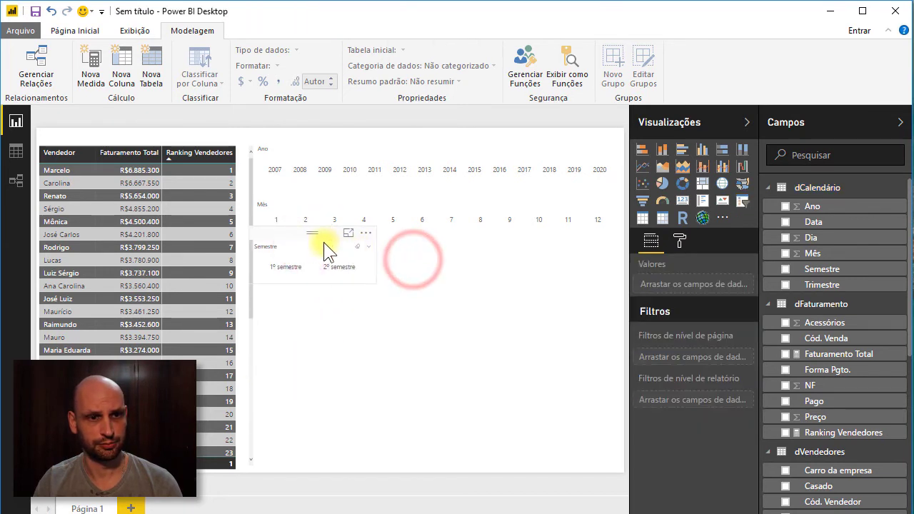
left_click(334, 236)
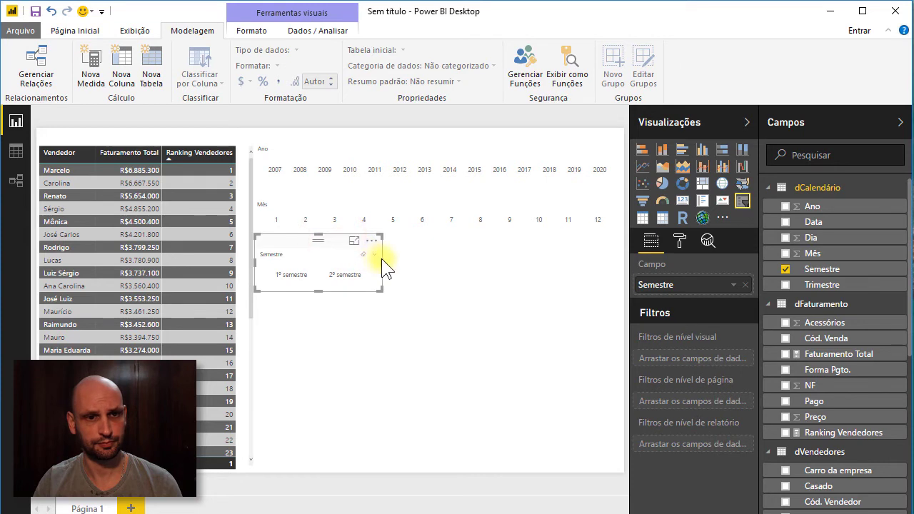
left_click_drag(381, 258, 397, 262)
left_click(424, 262)
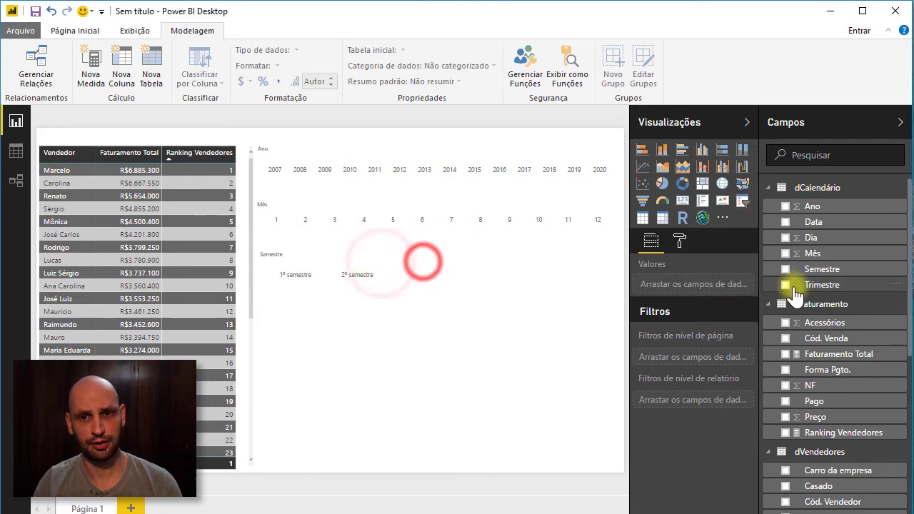
left_click(786, 285)
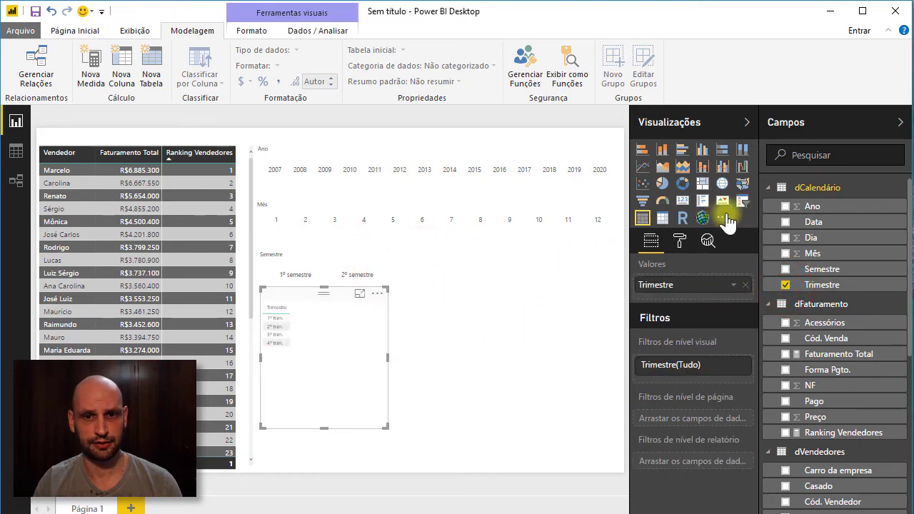
Make the Trimestre visual a slicer with horizontal orientation
left_click(743, 201)
left_click(679, 240)
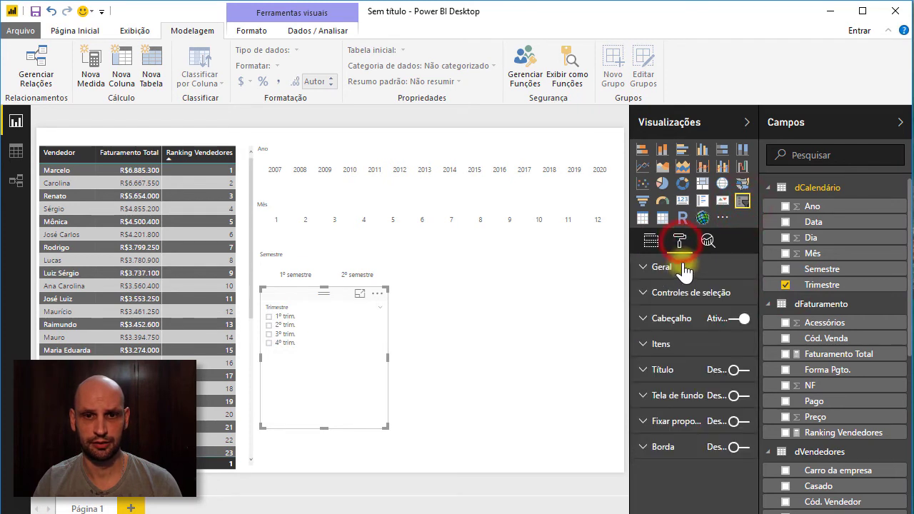
left_click(686, 266)
left_click(698, 344)
left_click(696, 373)
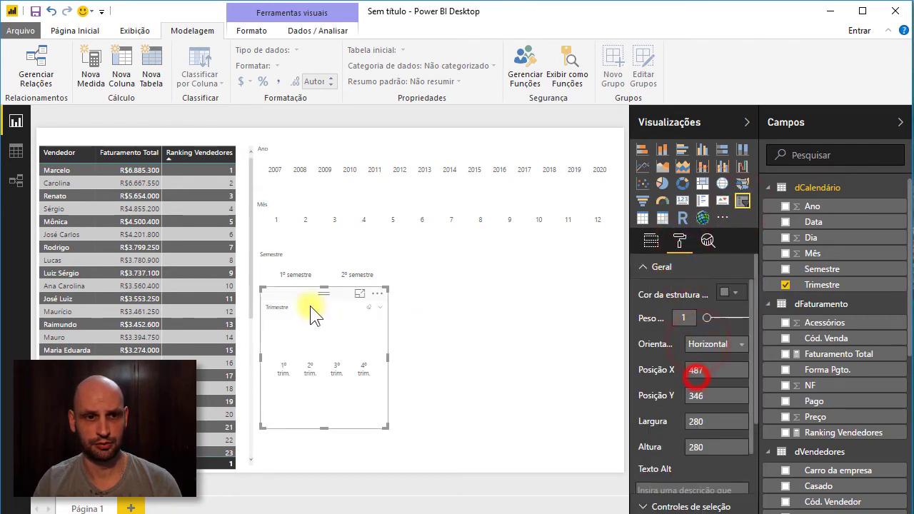
Place the Trimestre slicer beside Semestre, widen it to the right edge, shorten it, and align both
left_click_drag(299, 296, 419, 244)
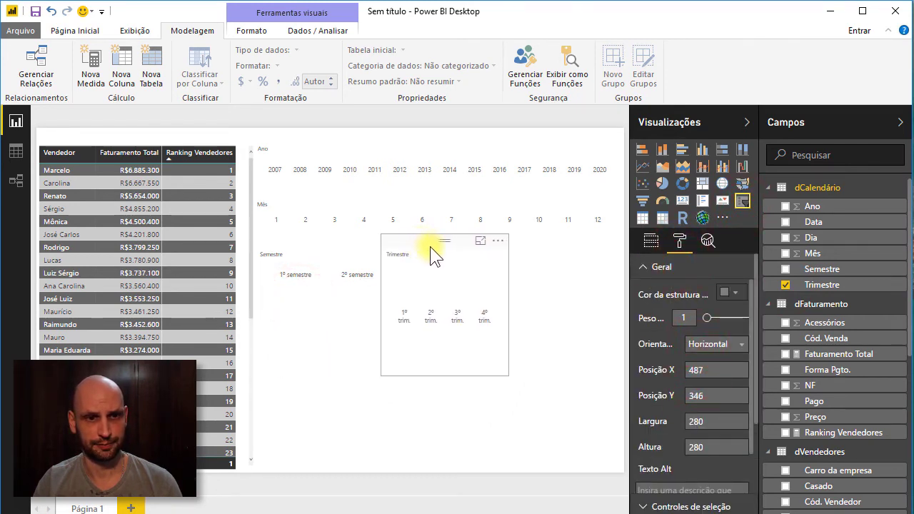
left_click_drag(508, 306, 623, 307)
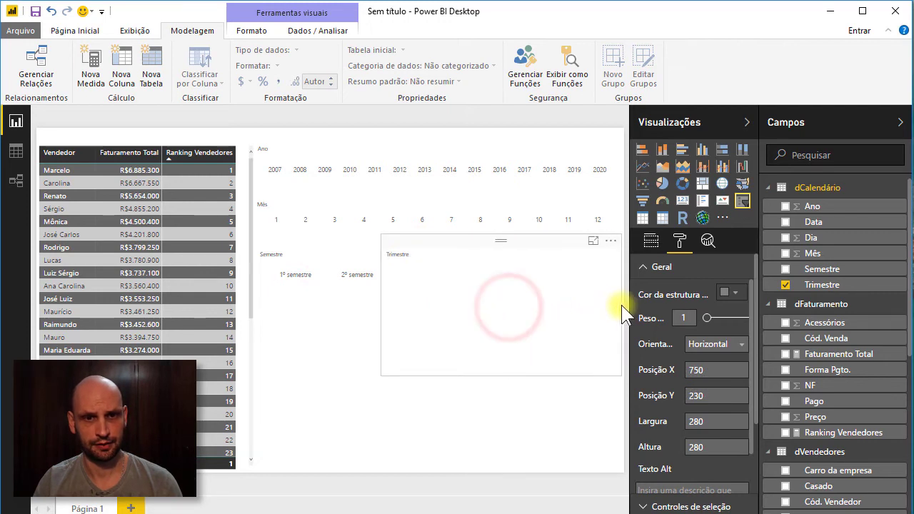
left_click(479, 365)
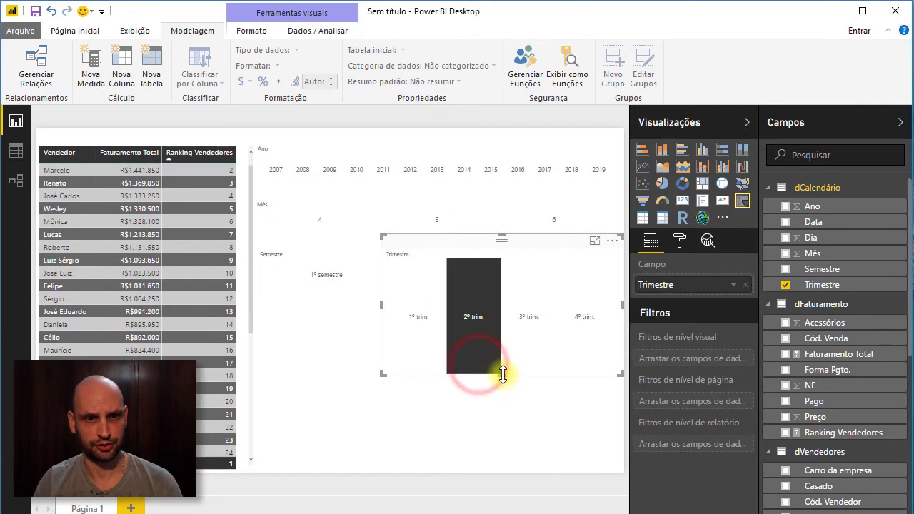
left_click_drag(503, 374, 512, 314)
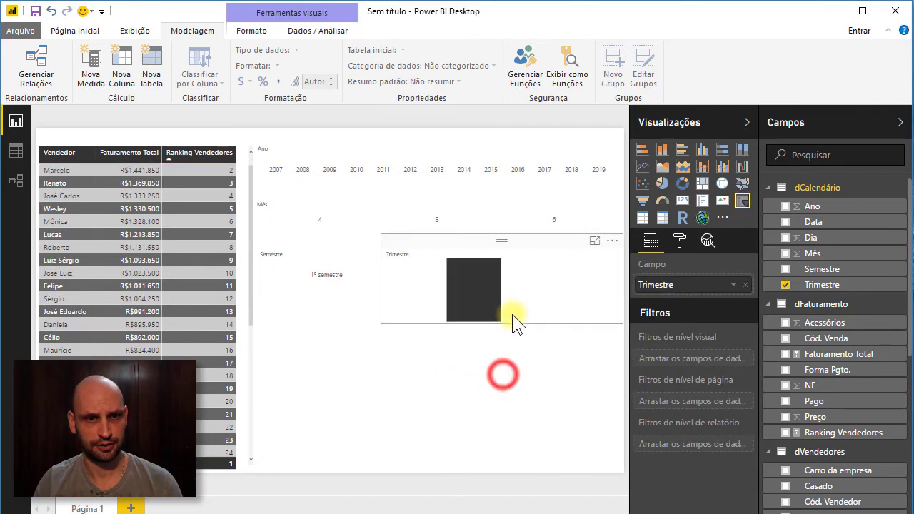
left_click(479, 280)
left_click(435, 320)
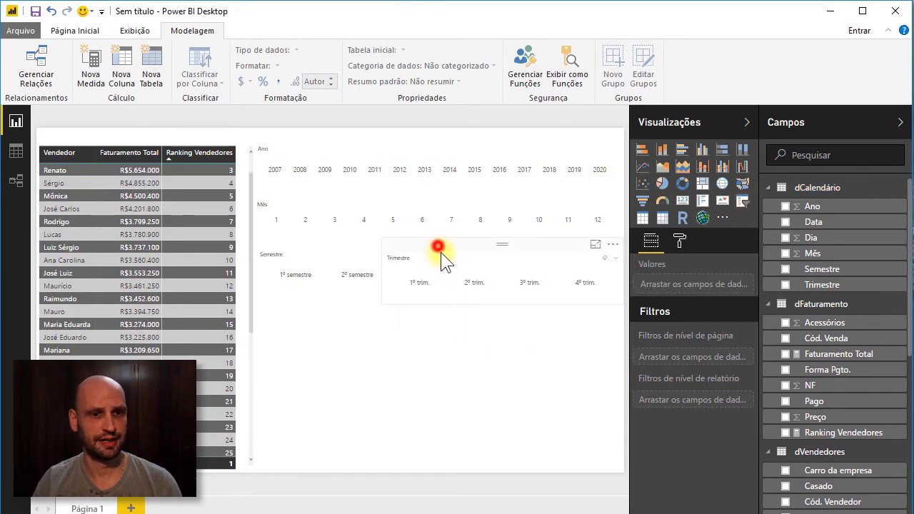
left_click_drag(440, 246, 441, 254)
left_click(365, 353)
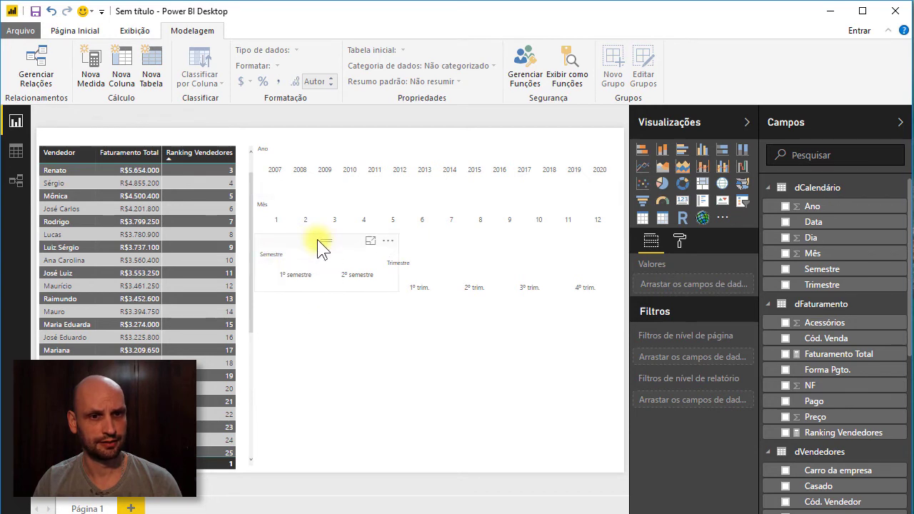
left_click_drag(310, 244, 306, 254)
left_click(414, 336)
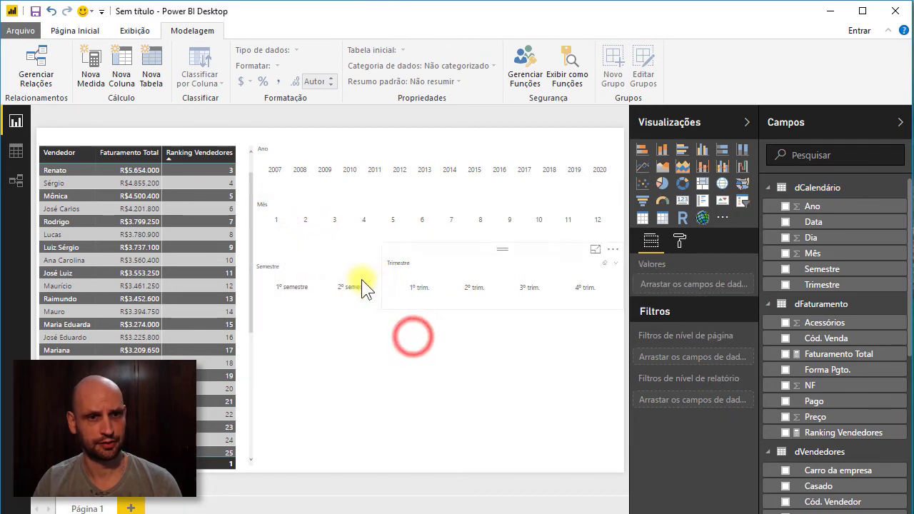
Test the semester filters, resize the Semestre and Trimestre slicers side by side, and clear 2º semestre
left_click(309, 288)
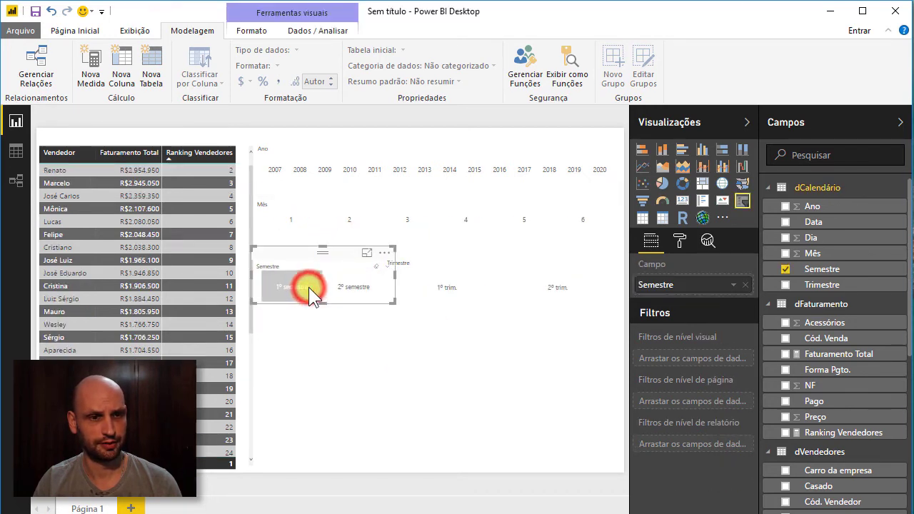
scroll(225, 223, "up", 1)
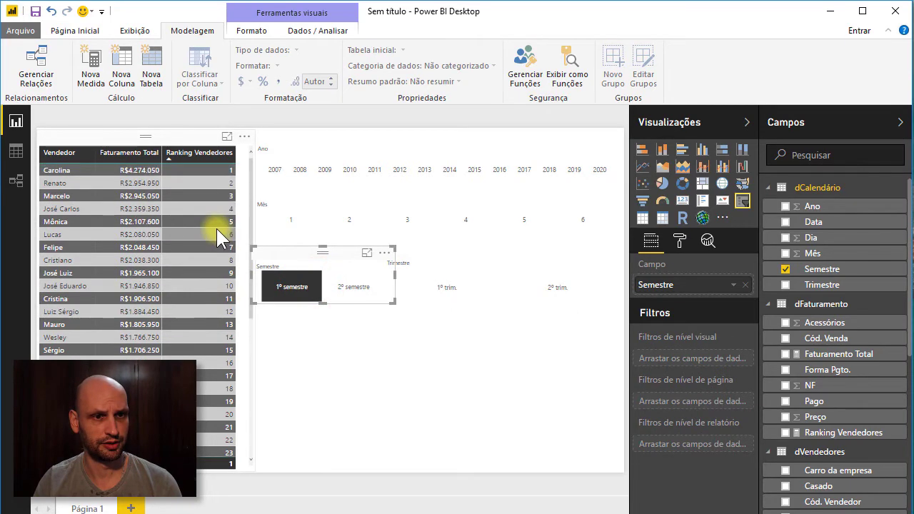
left_click(343, 286)
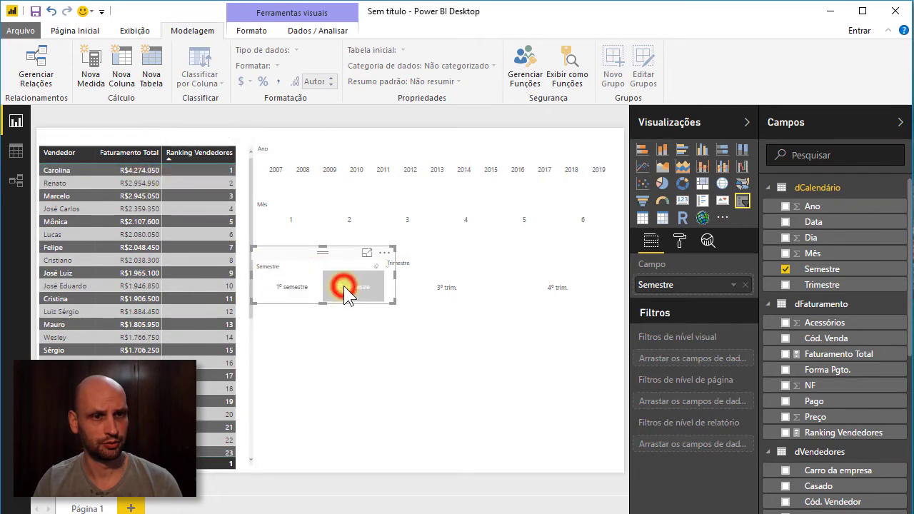
scroll(204, 245, "down", 3)
scroll(168, 213, "up", 3)
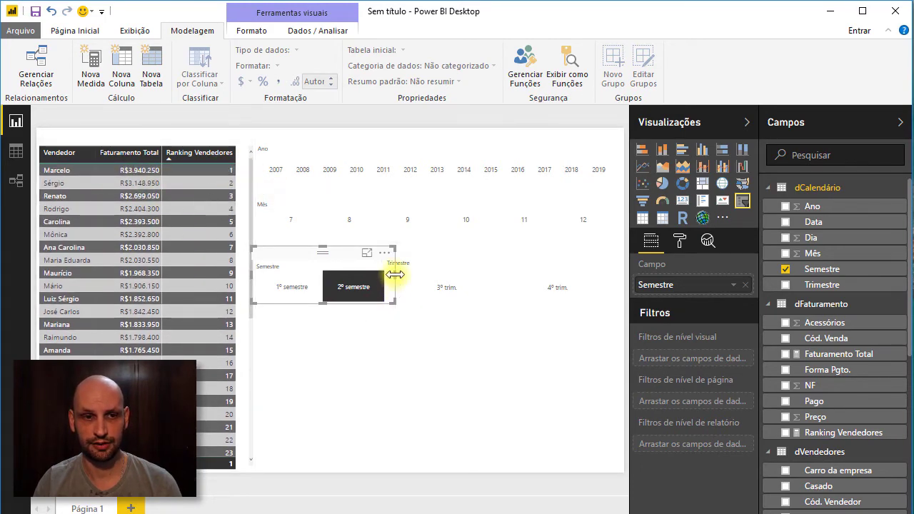
left_click_drag(387, 274, 382, 274)
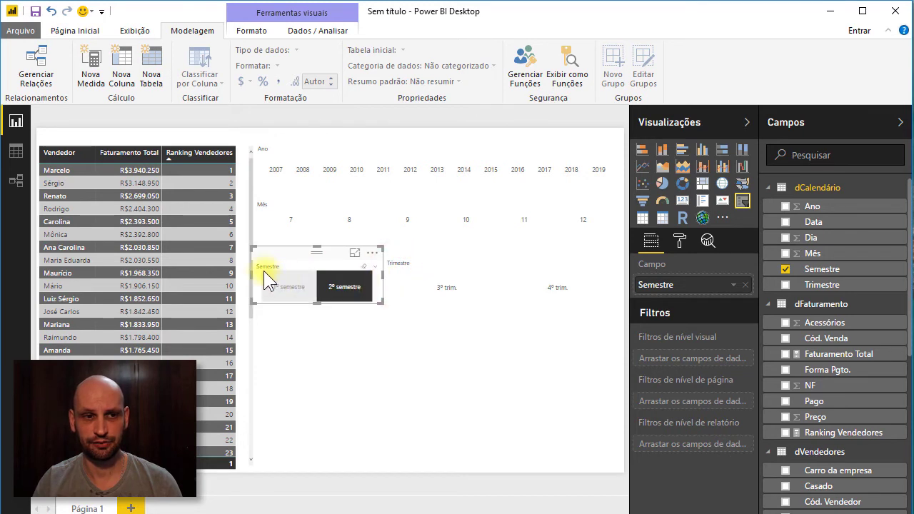
left_click_drag(254, 276, 257, 274)
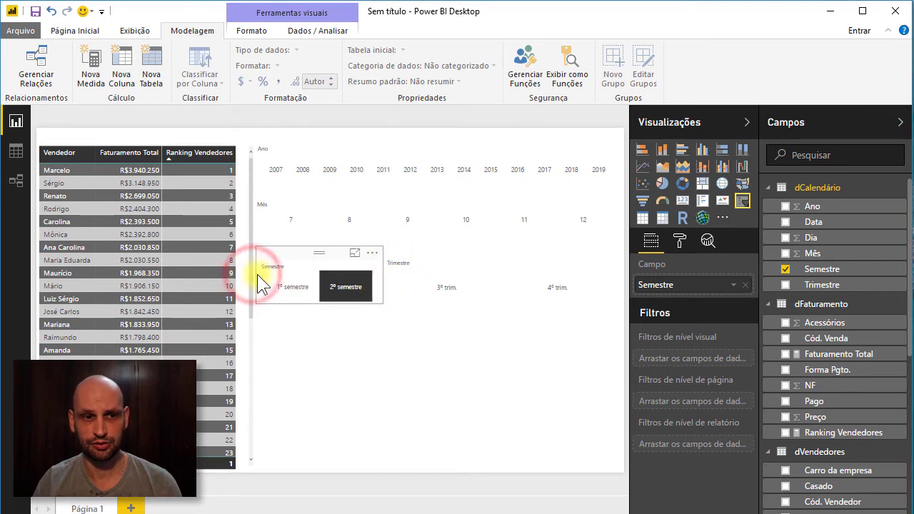
left_click(407, 254)
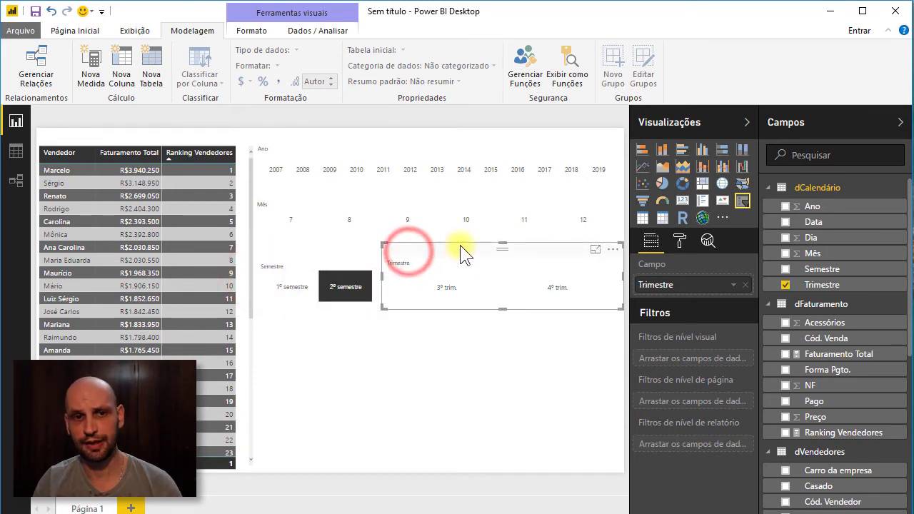
left_click_drag(500, 243, 500, 250)
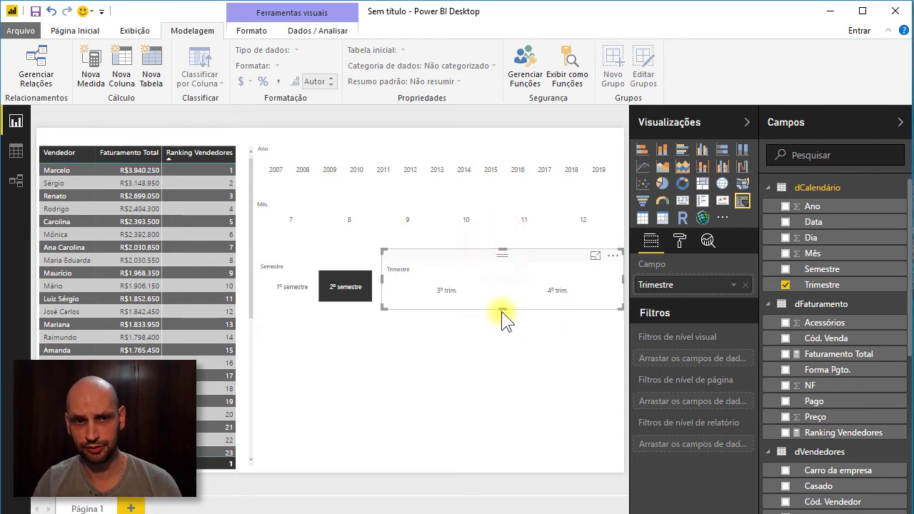
left_click(500, 308)
left_click(336, 290)
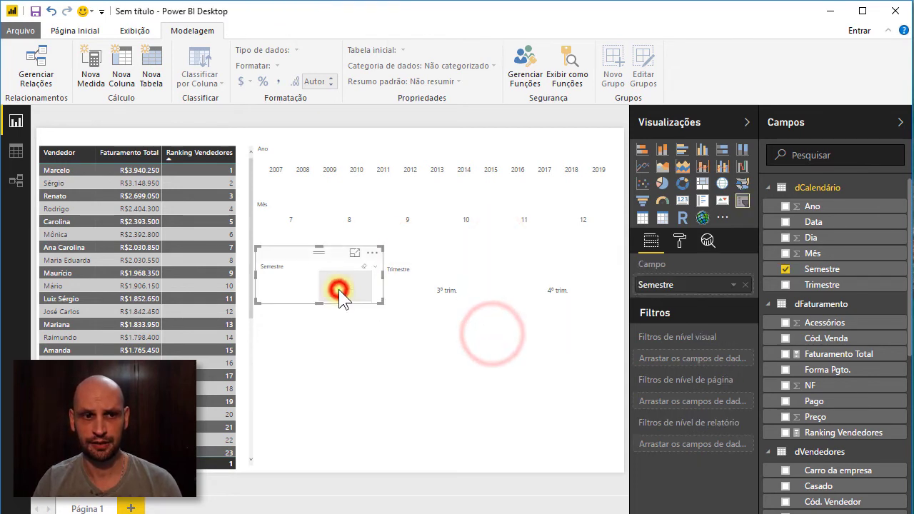
left_click(399, 365)
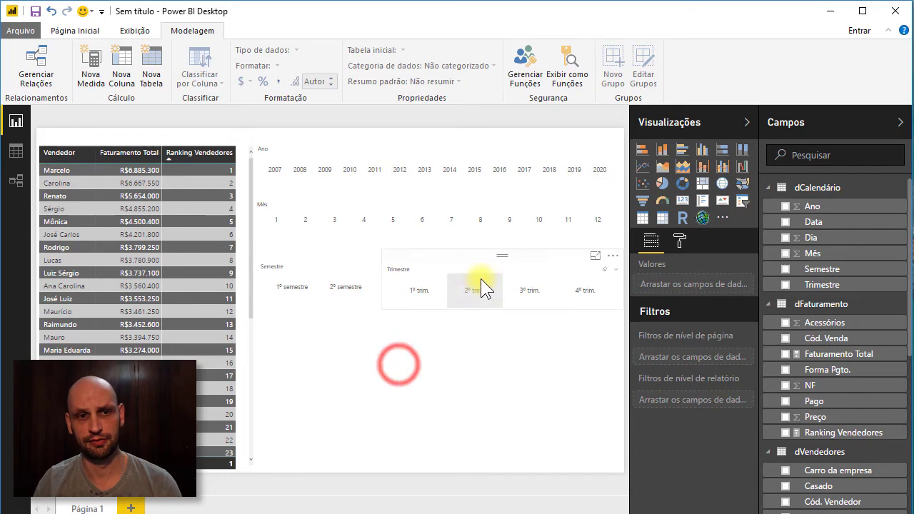
Test the month 1 and 2008/2009 year filters, then clear them
left_click(285, 220)
left_click(285, 220)
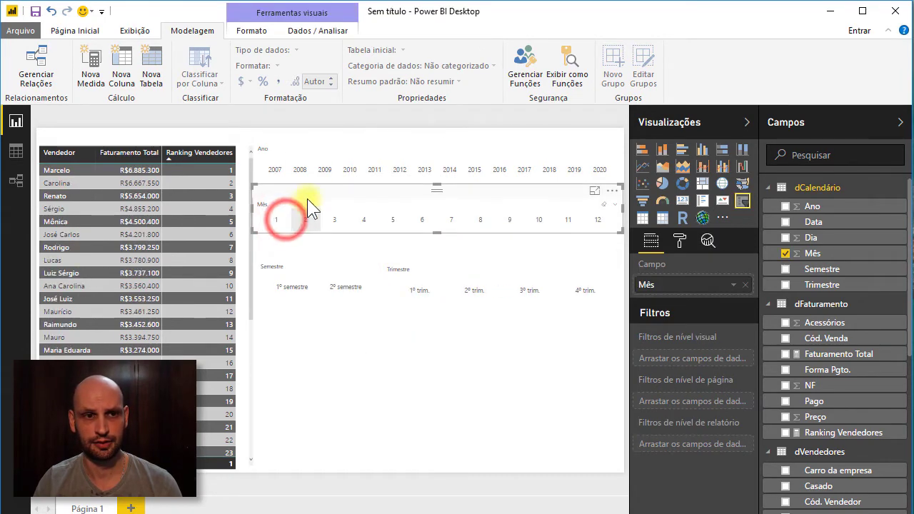
left_click(305, 169)
left_click(325, 170)
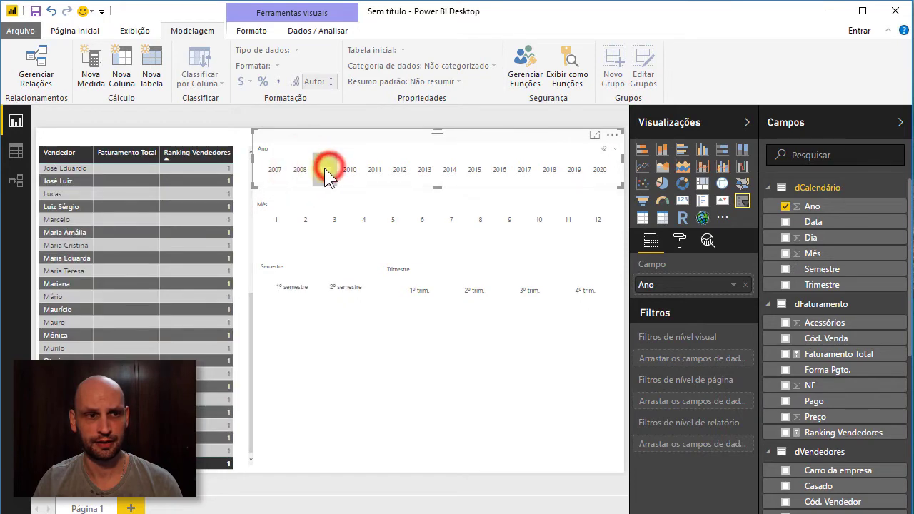
left_click(332, 170)
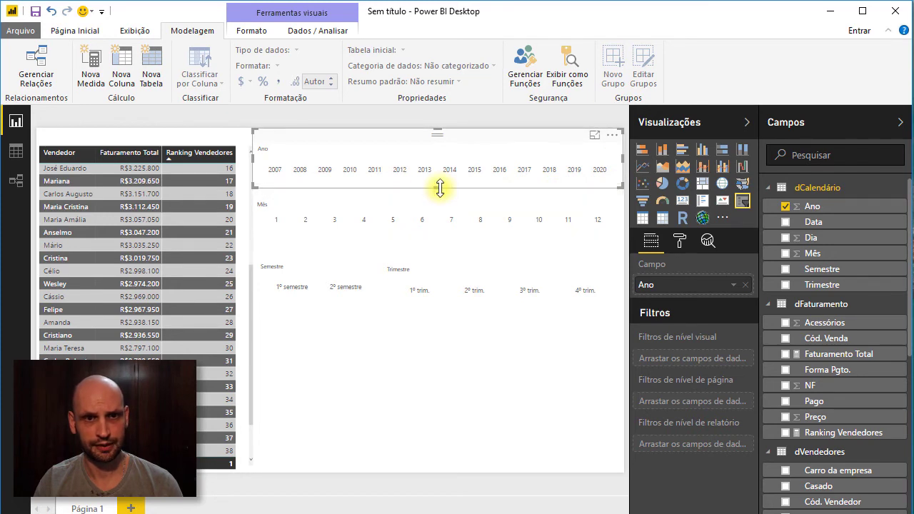
left_click(451, 332)
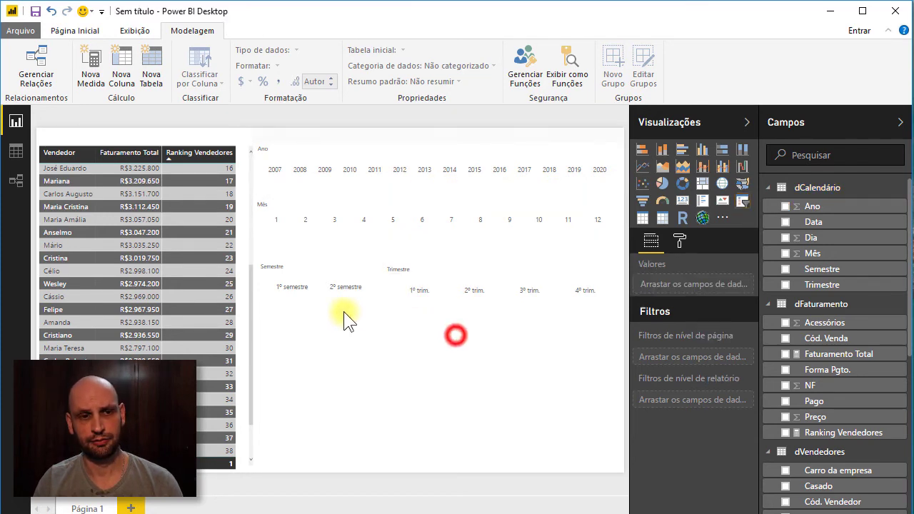
left_click_drag(250, 323, 255, 222)
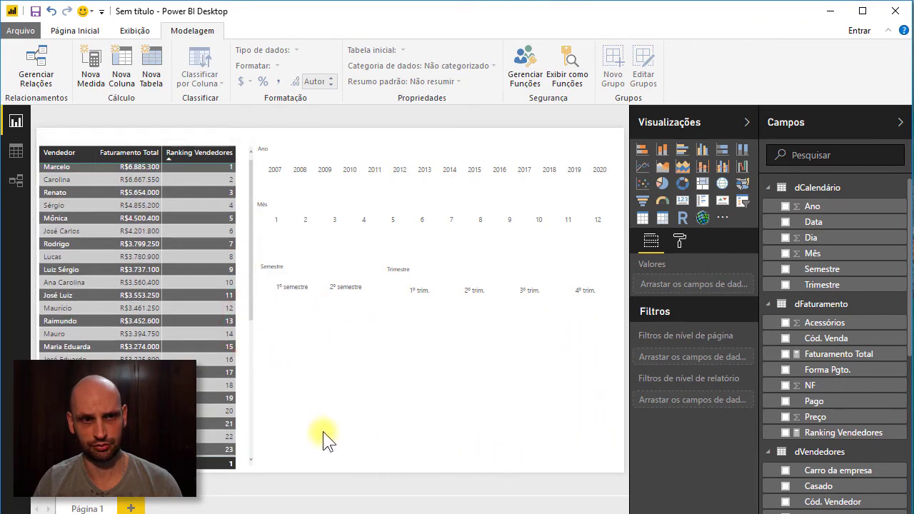
Add a Funil chart below the slicers and stretch it across the lower right area
left_click(642, 202)
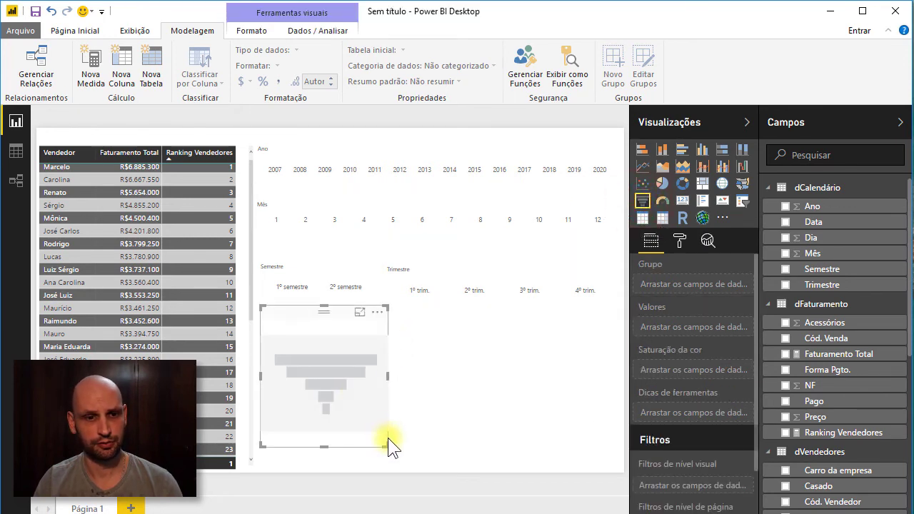
left_click_drag(387, 443, 623, 470)
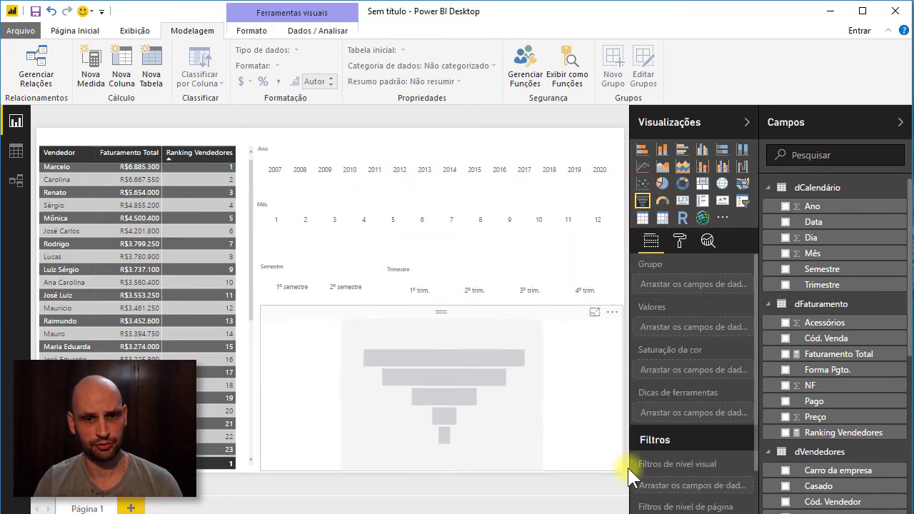
left_click(294, 371)
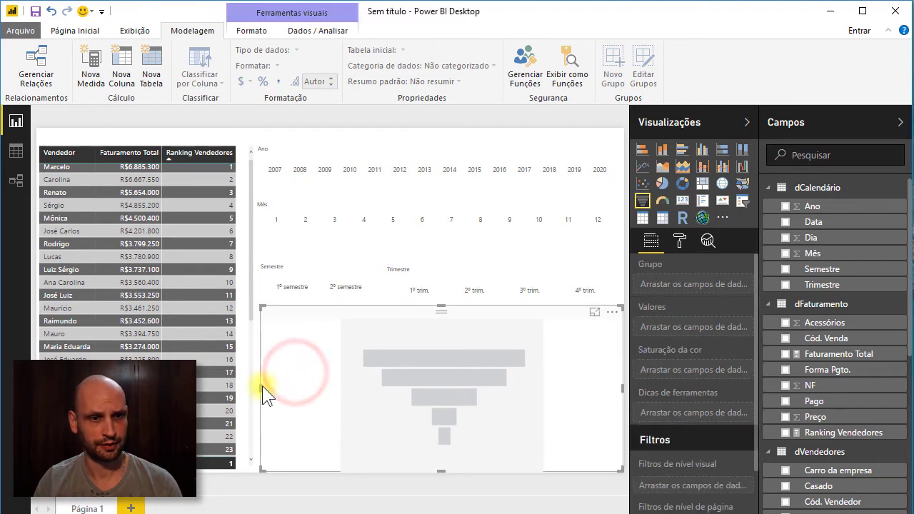
left_click_drag(263, 386, 253, 388)
left_click(253, 388)
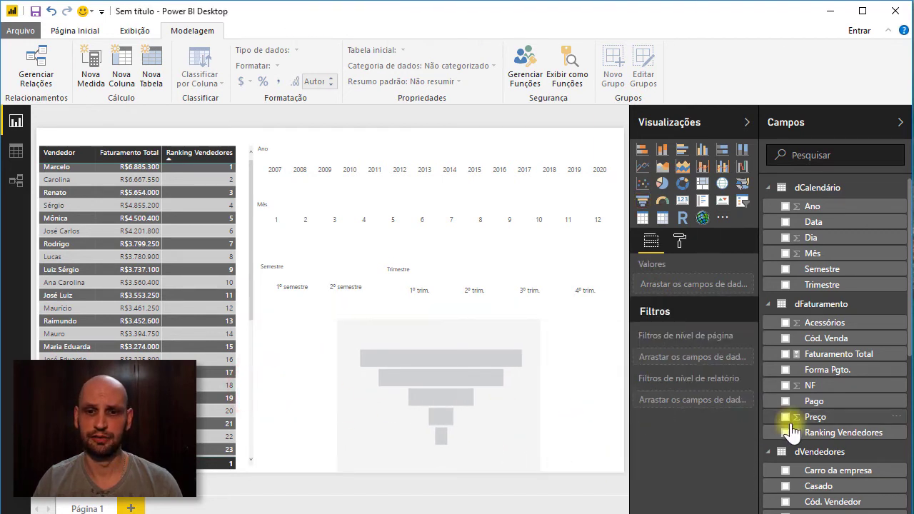
scroll(893, 372, "down", 3)
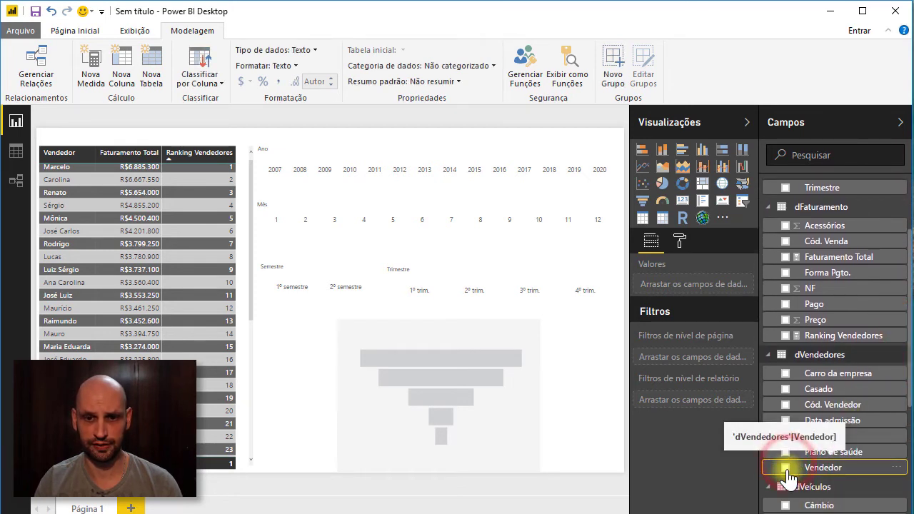
Give the funnel Vendedor and Faturamento Total, and sort it by Faturamento Total
left_click(787, 468)
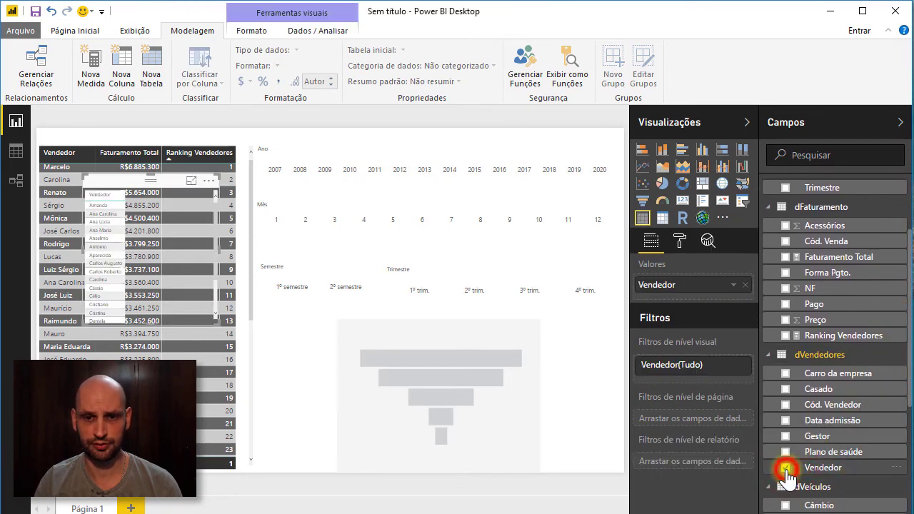
left_click(786, 257)
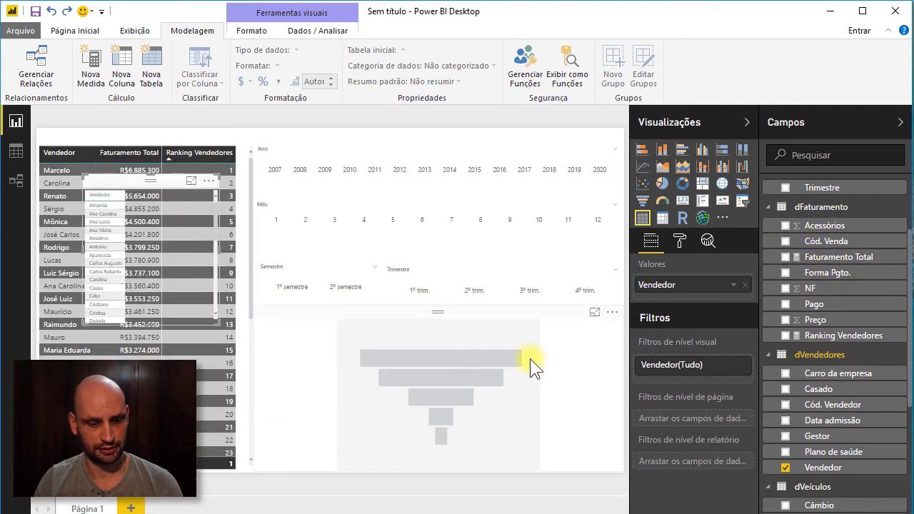
left_click(446, 361)
left_click(422, 336)
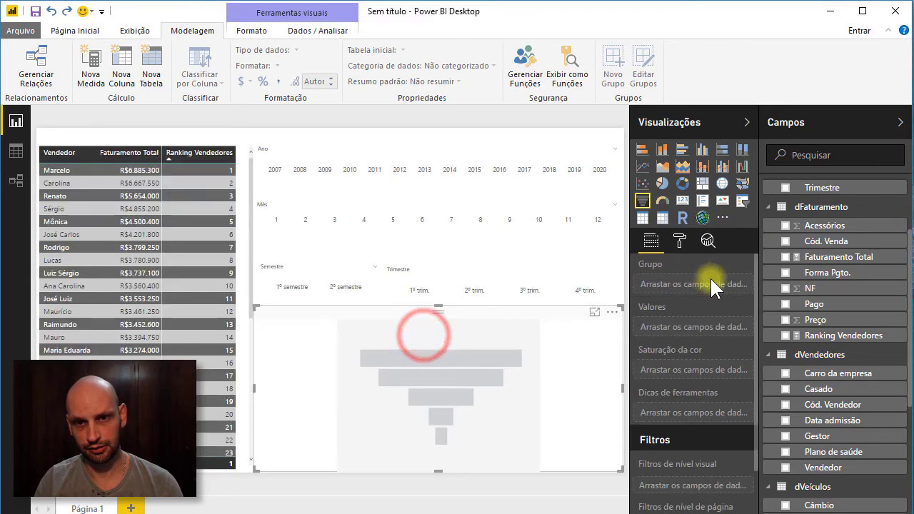
left_click(785, 467)
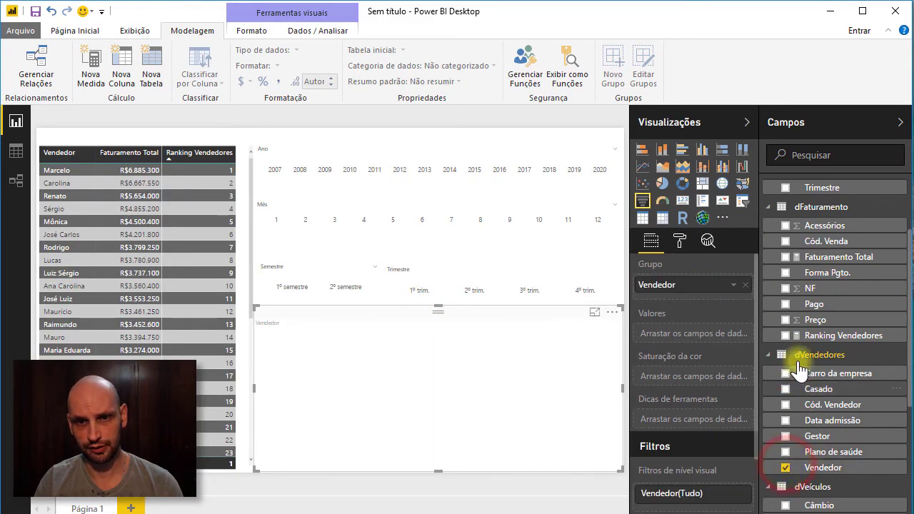
left_click(785, 256)
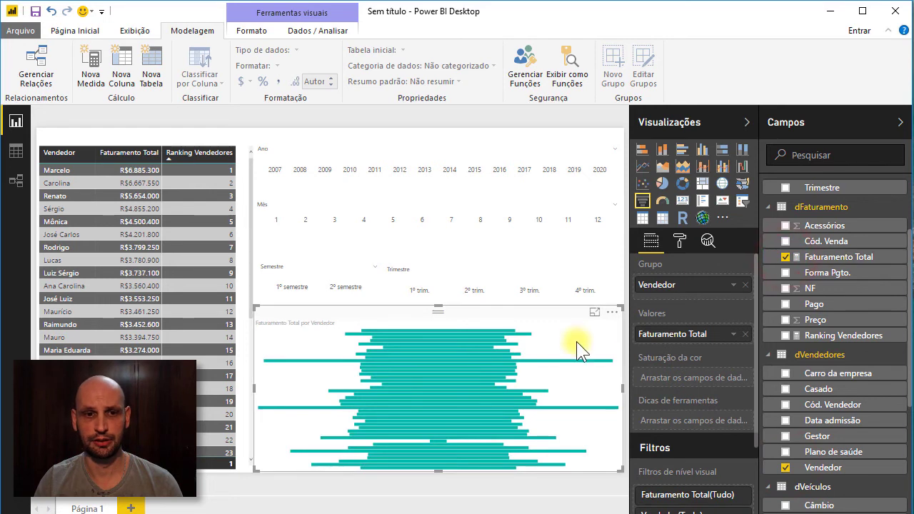
left_click(615, 314)
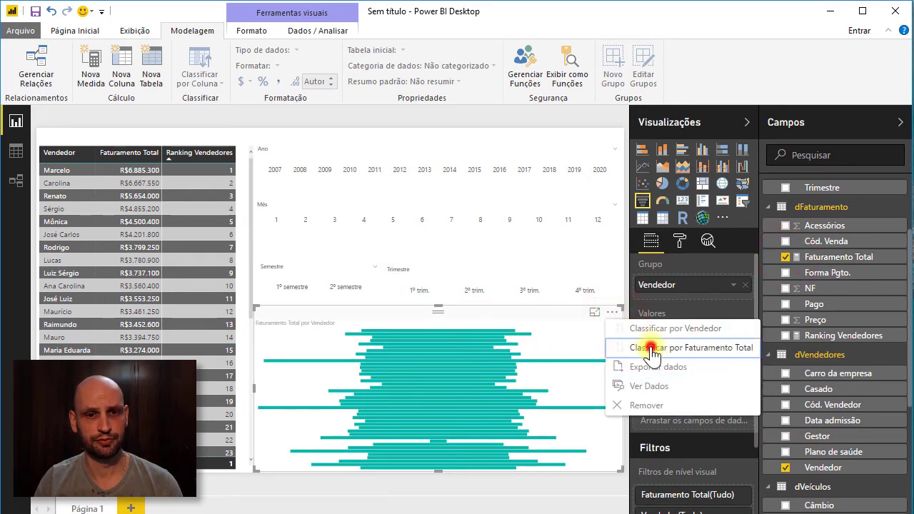
left_click(647, 343)
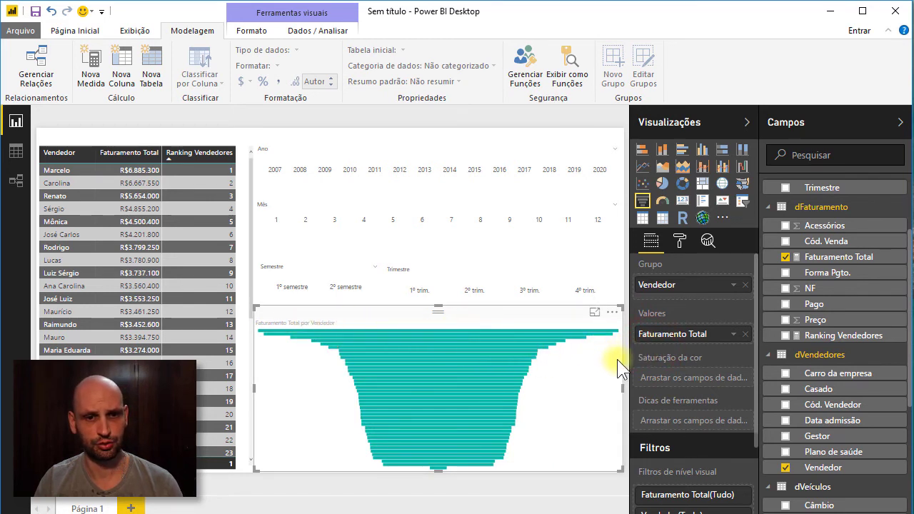
In the enlarged funnel, set the data label display units to Nenhum
left_click(594, 315)
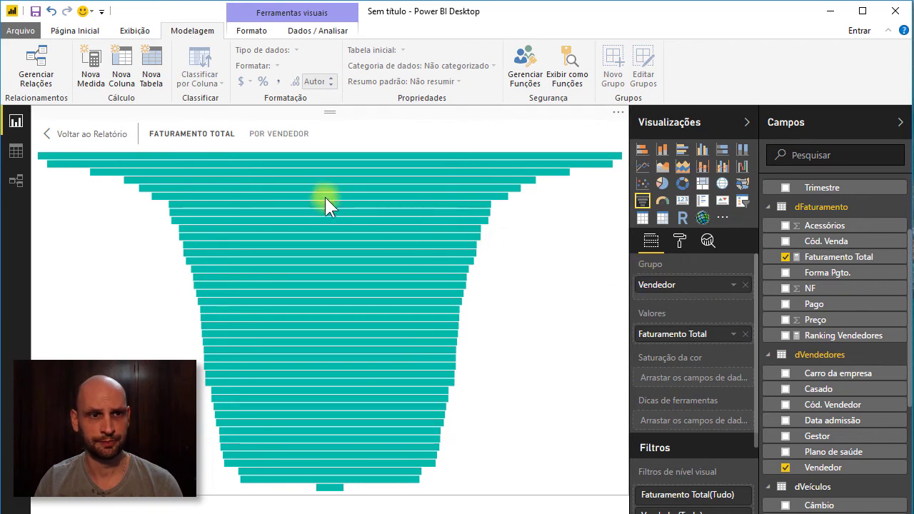
left_click(679, 240)
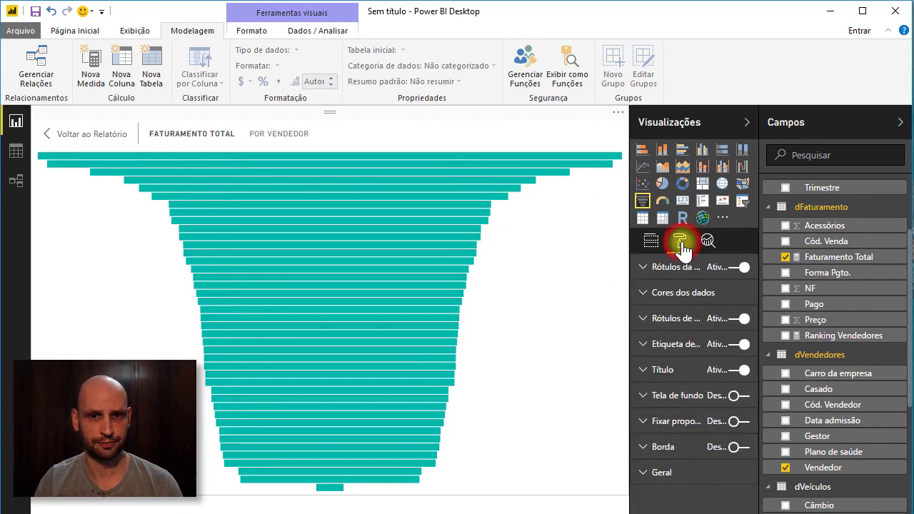
left_click(707, 318)
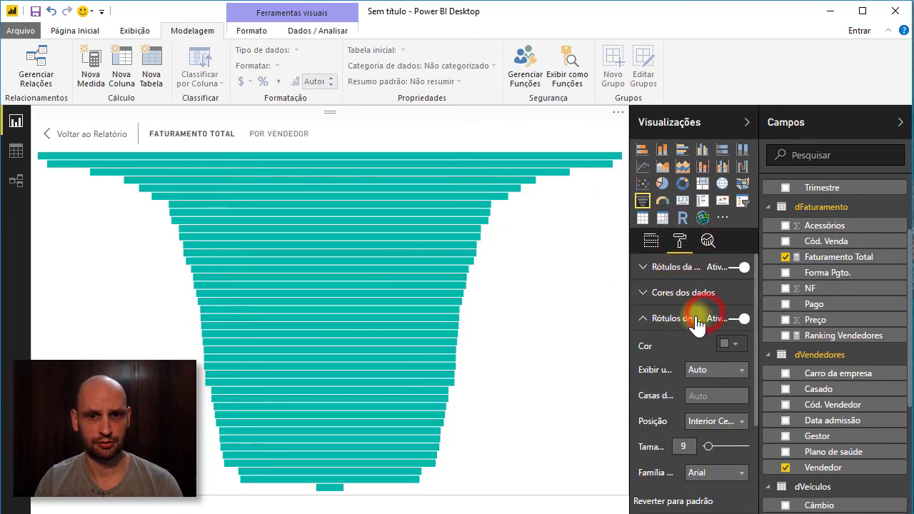
left_click(702, 372)
left_click(705, 394)
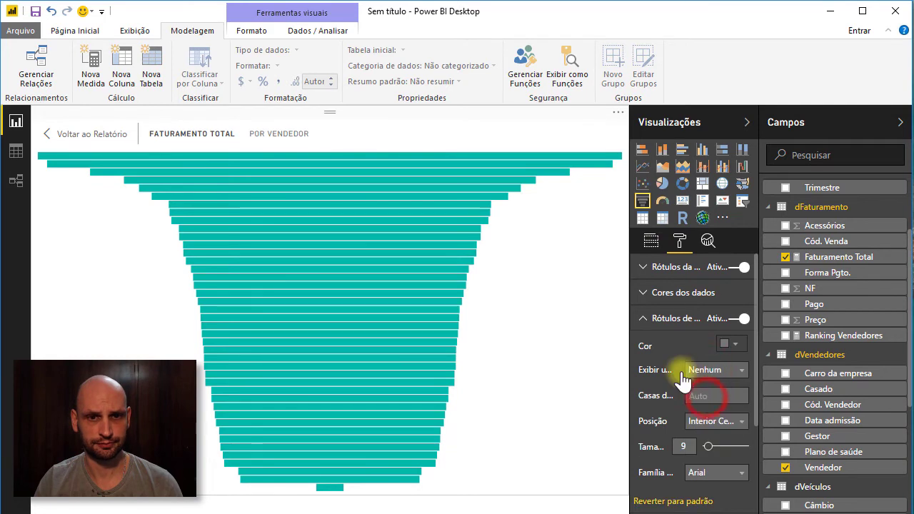
Collapse the funnel's Format sections and return to the report with Voltar ao Relatório
left_click(642, 318)
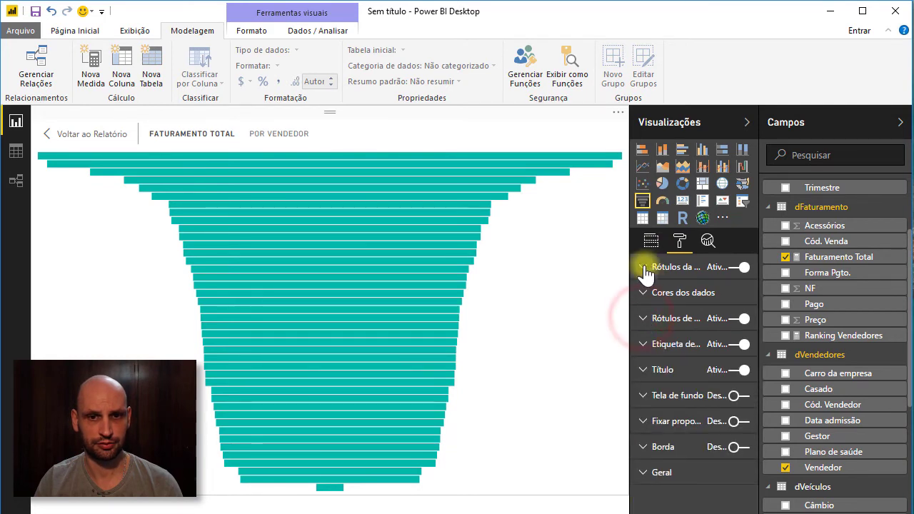
left_click(645, 267)
left_click(646, 268)
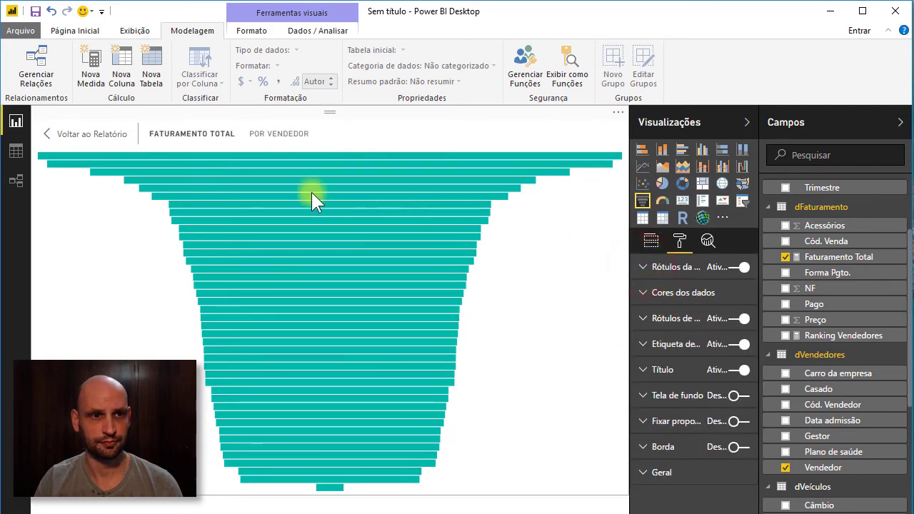
left_click(111, 141)
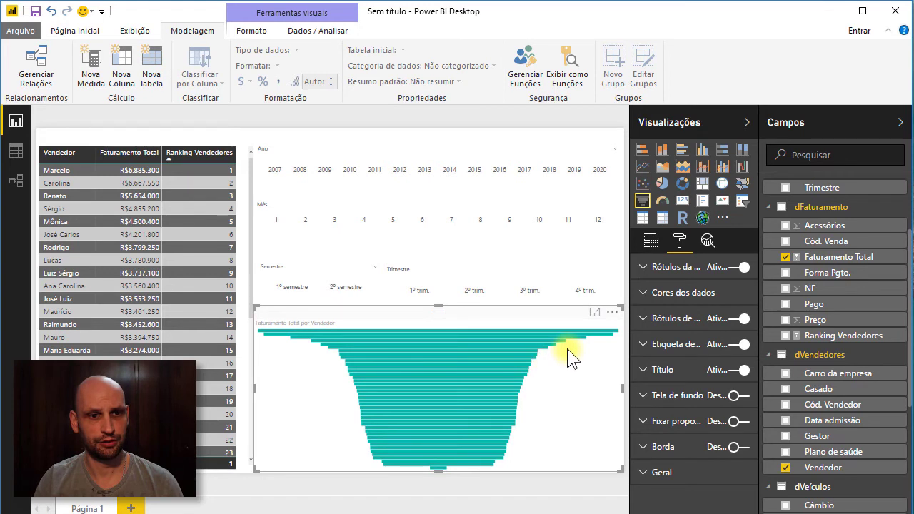
Cross-filter the funnel by six seller rows, clear it, then remove Vendedor from the table
left_click(74, 169)
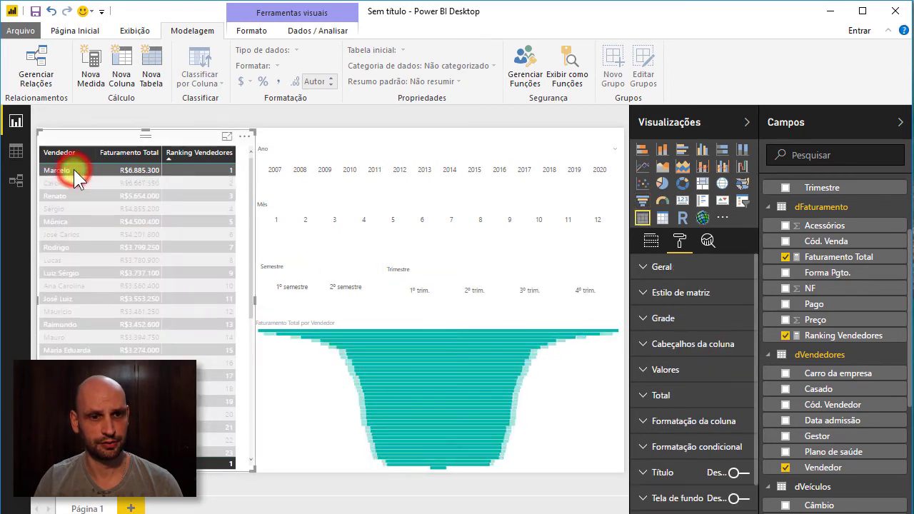
left_click(77, 197)
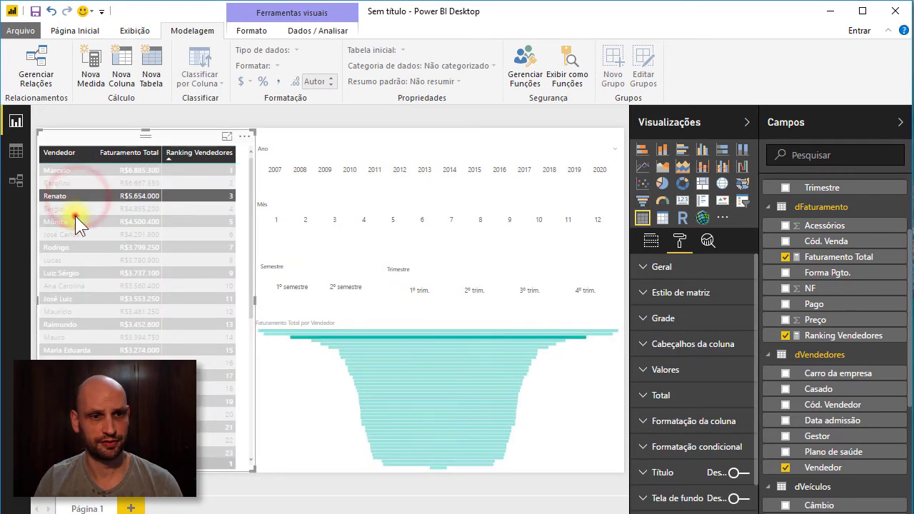
left_click(74, 222)
left_click(73, 237)
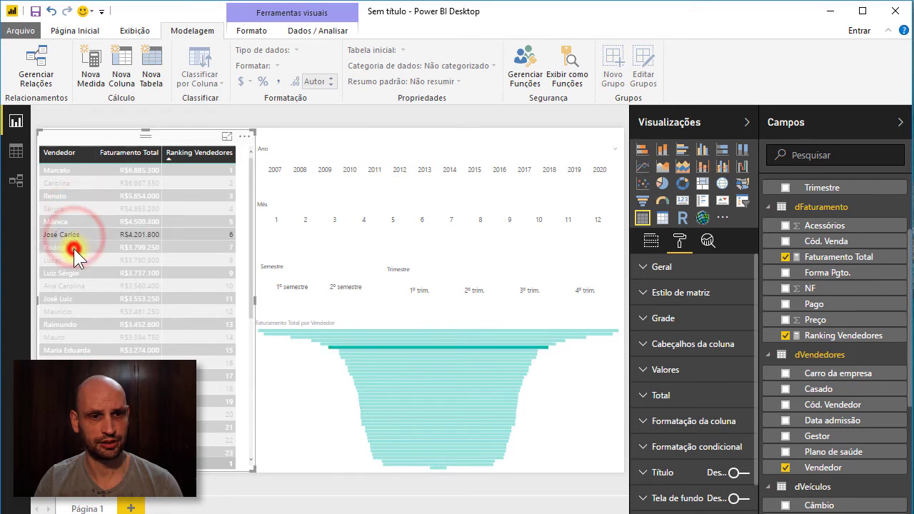
left_click(74, 281)
left_click(79, 311)
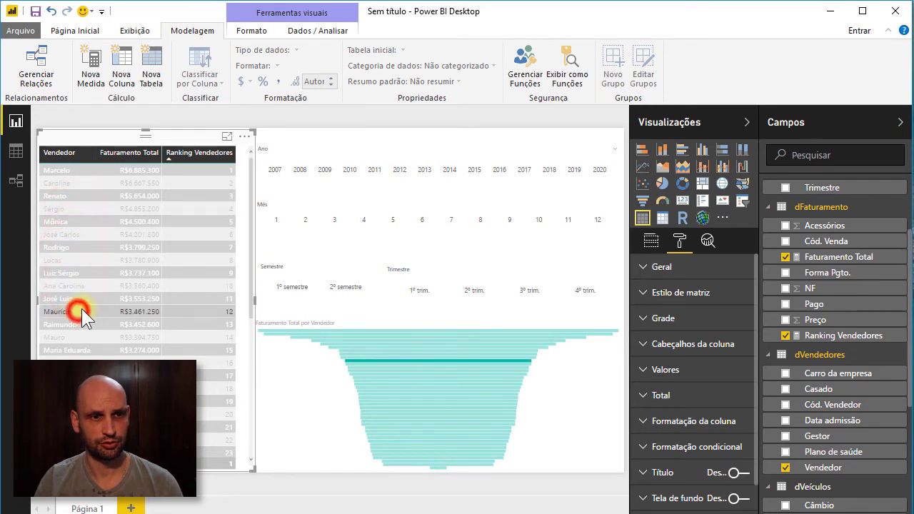
left_click(63, 315)
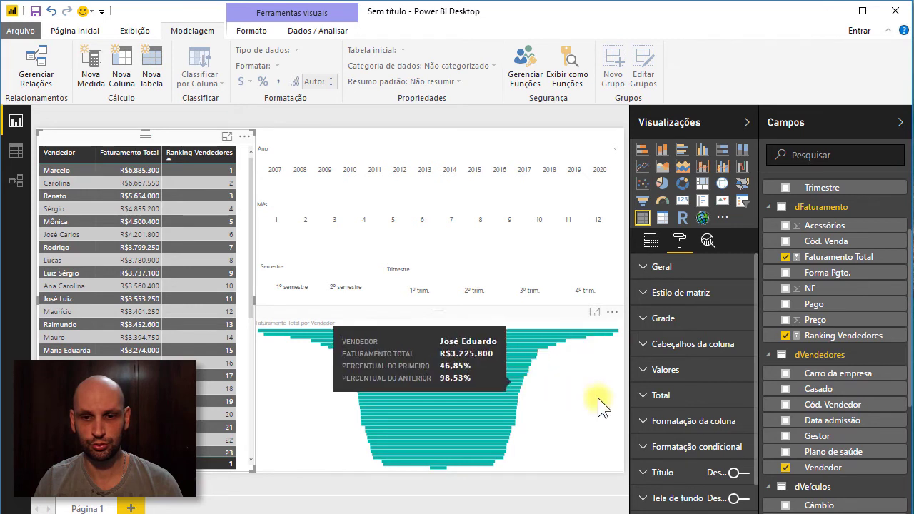
left_click(786, 469)
Switch the funnel's grouping from Vendedor to vehicle Descrição
left_click_drag(906, 358, 910, 407)
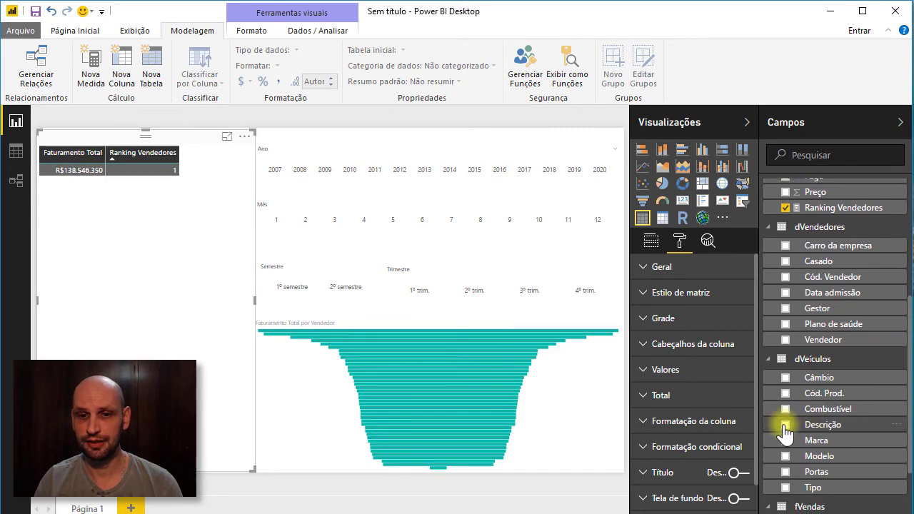
left_click(786, 427)
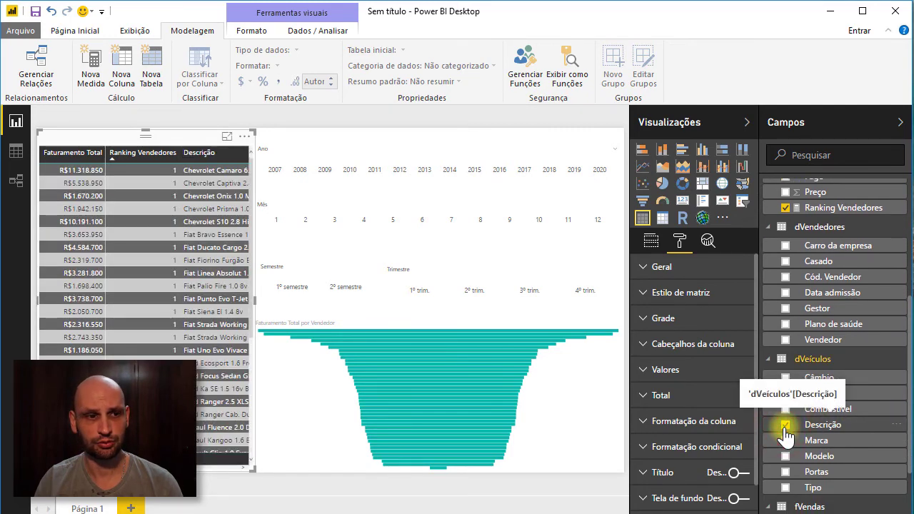
left_click(786, 425)
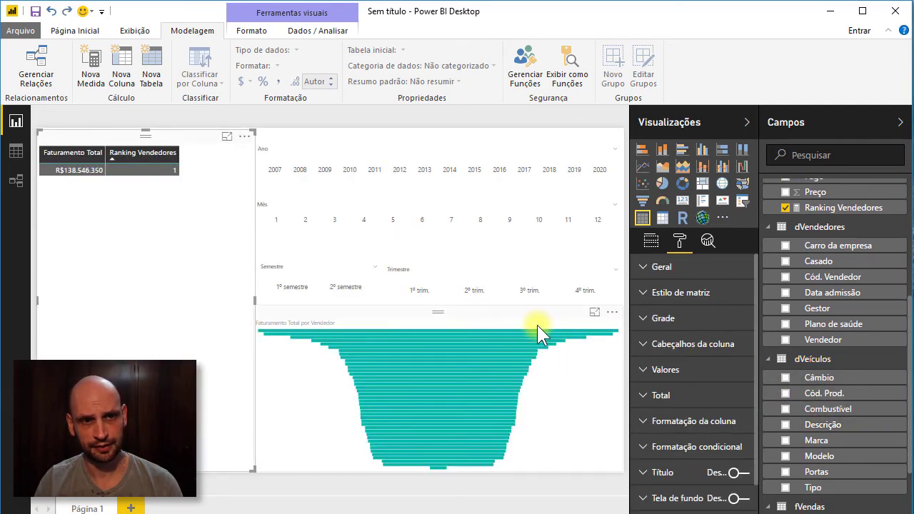
left_click(537, 325)
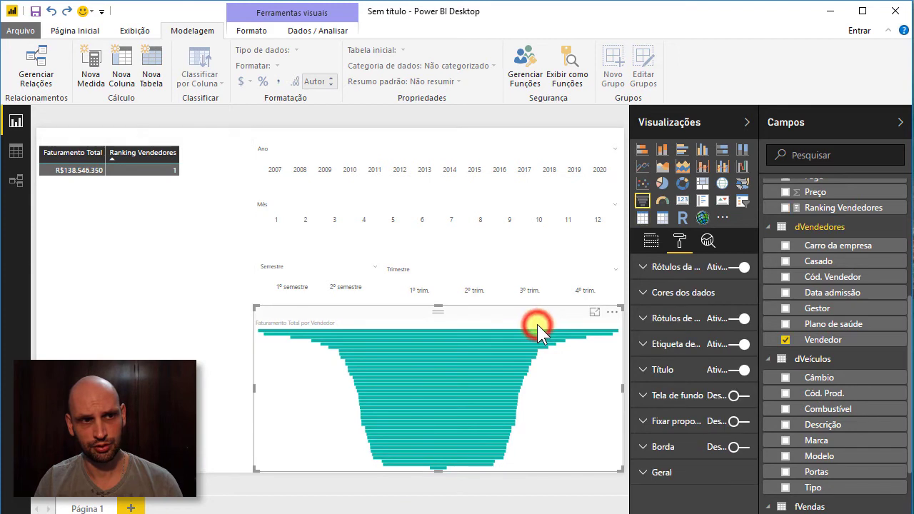
left_click(787, 425)
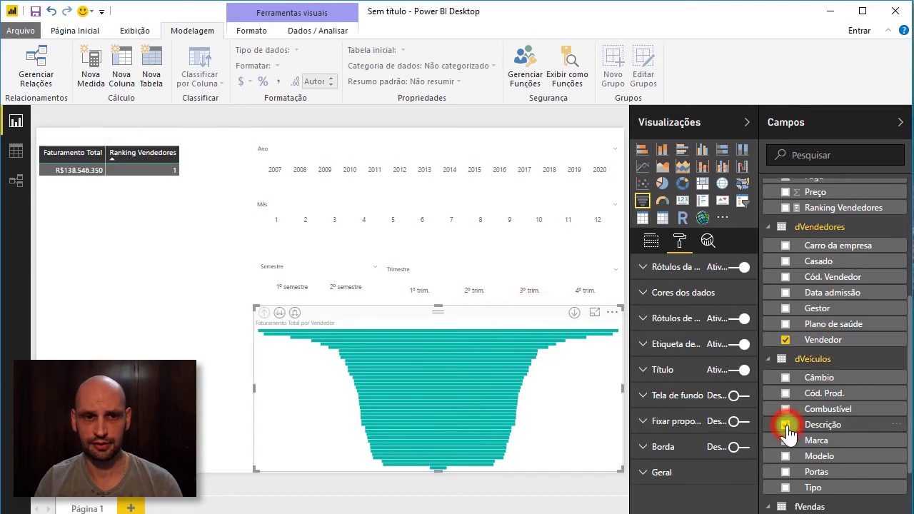
left_click(651, 241)
left_click(744, 285)
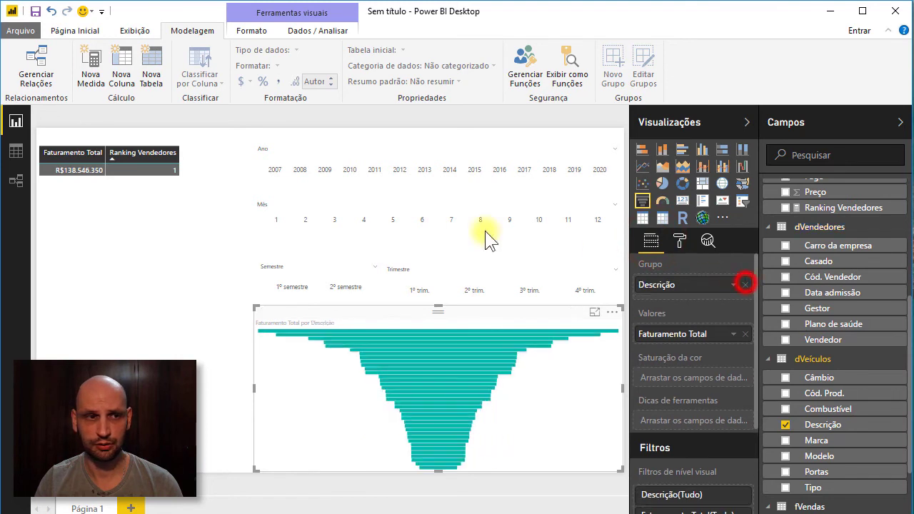
Put Vendedor back in the sellers table and preview the funnel in focus mode
left_click(175, 218)
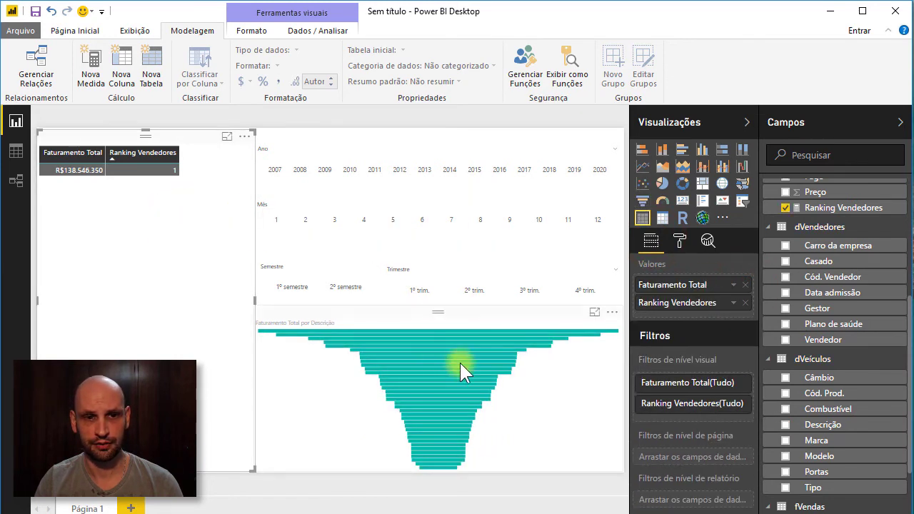
left_click(786, 340)
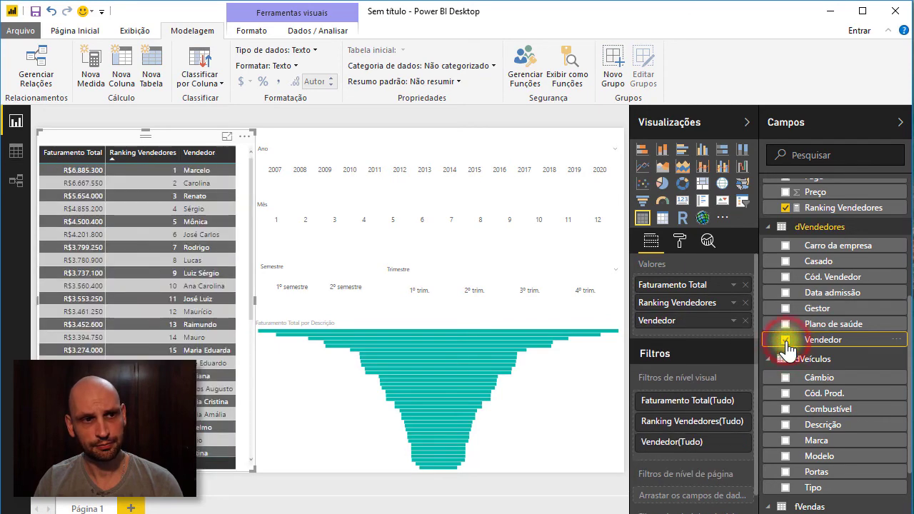
left_click(422, 318)
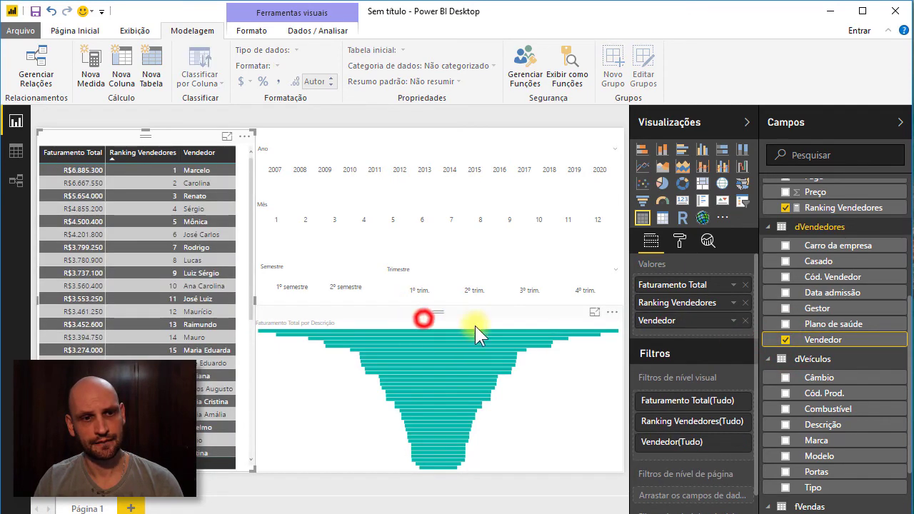
left_click(593, 312)
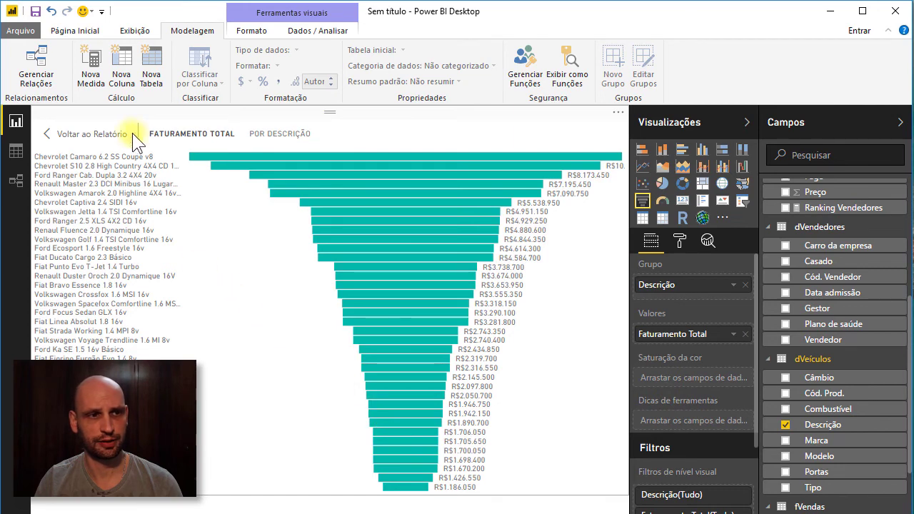
left_click(111, 137)
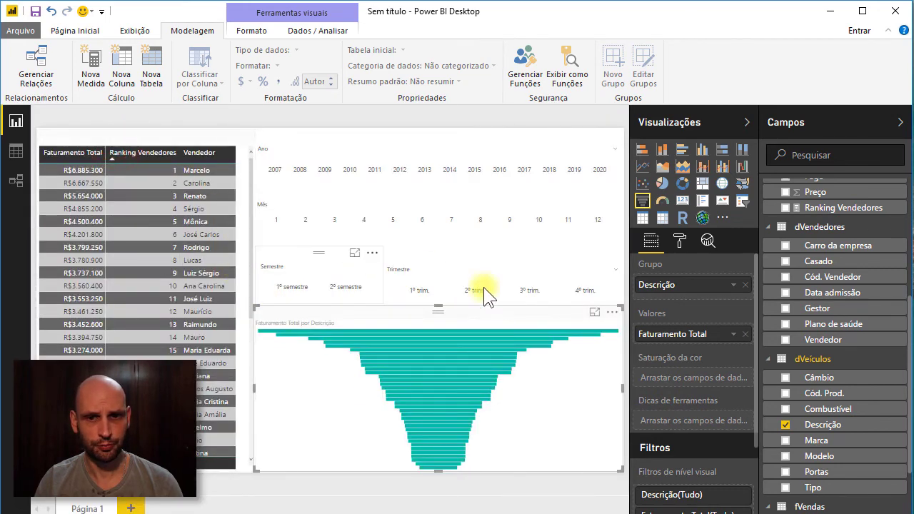
left_click(123, 137)
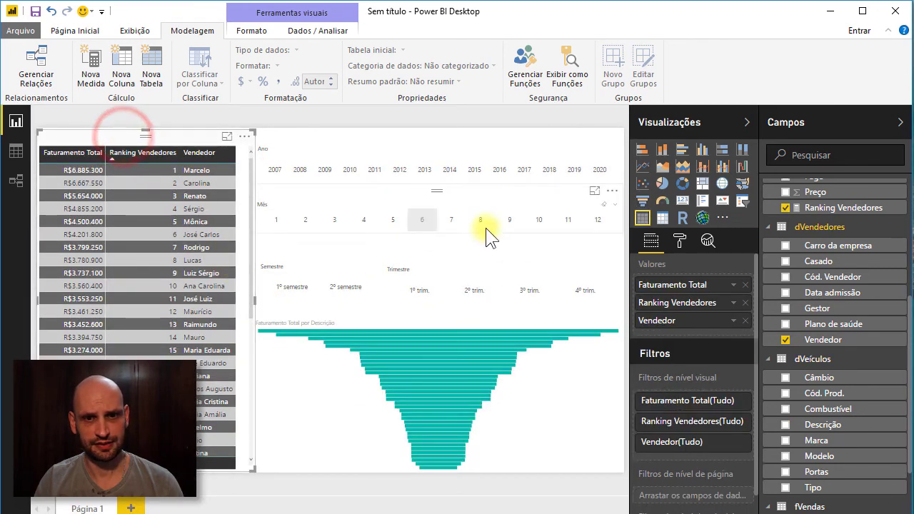
Reorder the table's Valores to Vendedor, Faturamento Total, then Ranking Vendedores
left_click_drag(663, 323, 669, 284)
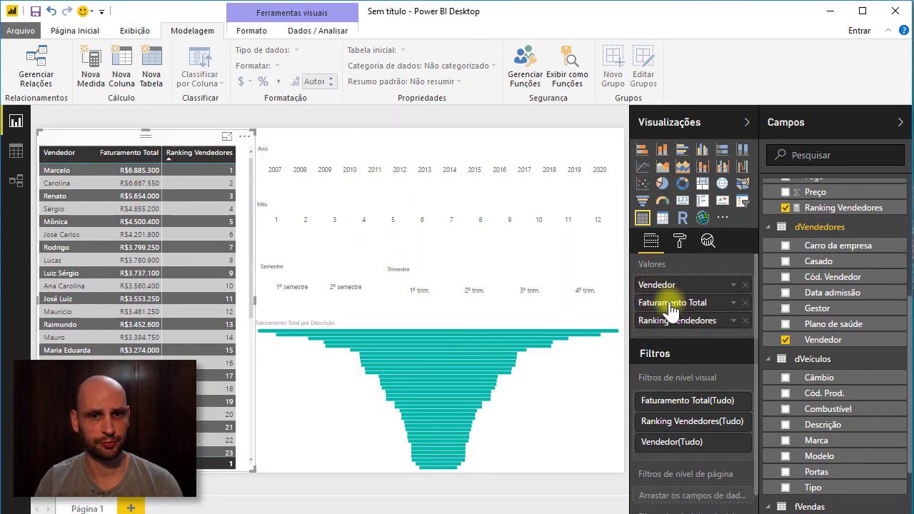
left_click_drag(659, 303, 668, 335)
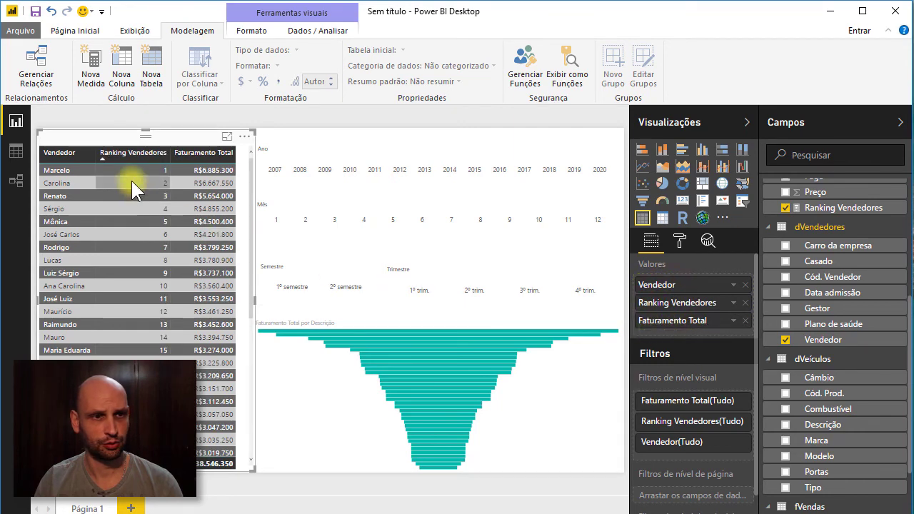
left_click(171, 192)
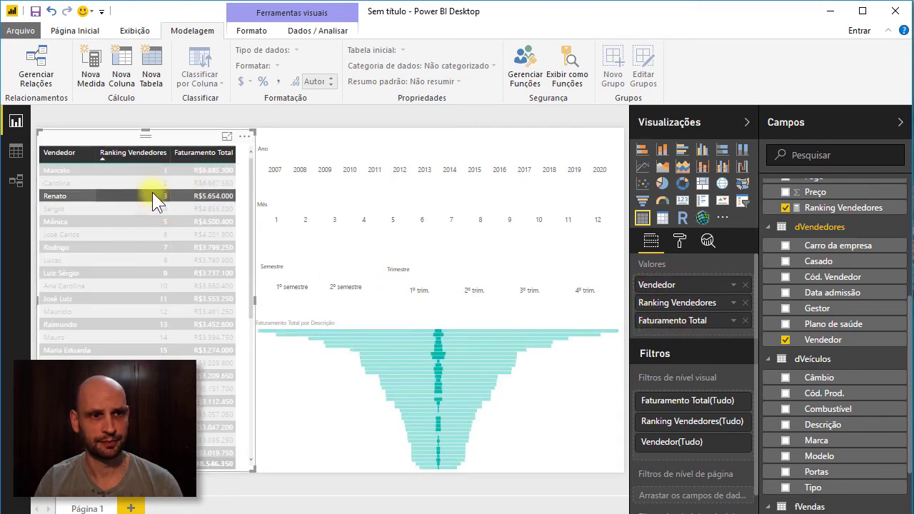
left_click(130, 194)
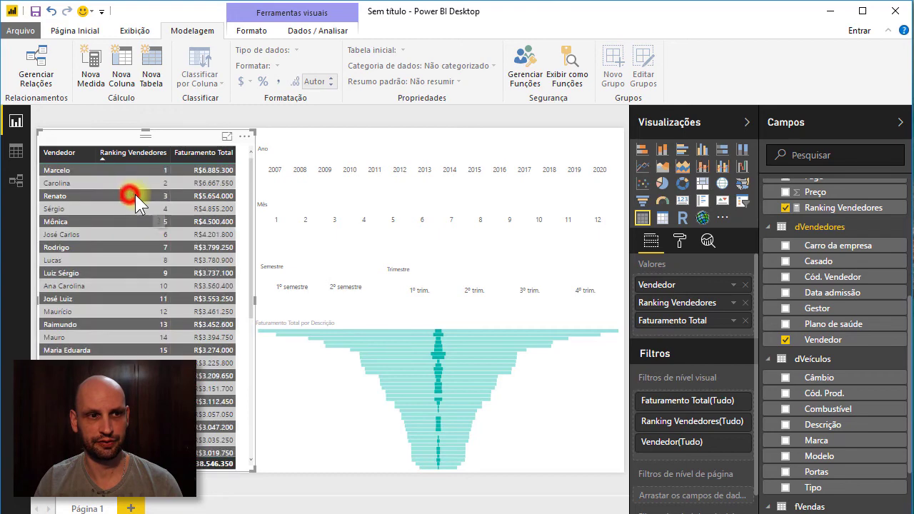
left_click_drag(675, 307, 669, 331)
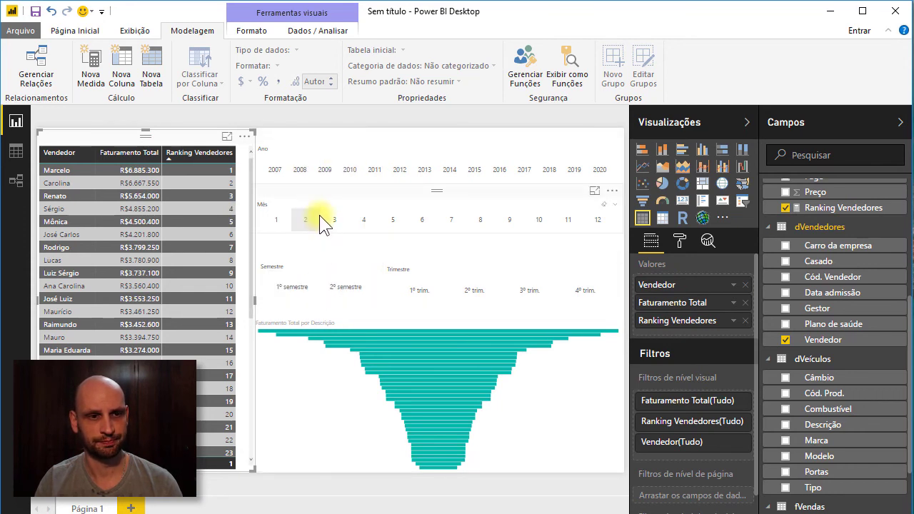
Tighten the Ano and Mês slicers and move Semestre and Trimestre up side by side
left_click(330, 136)
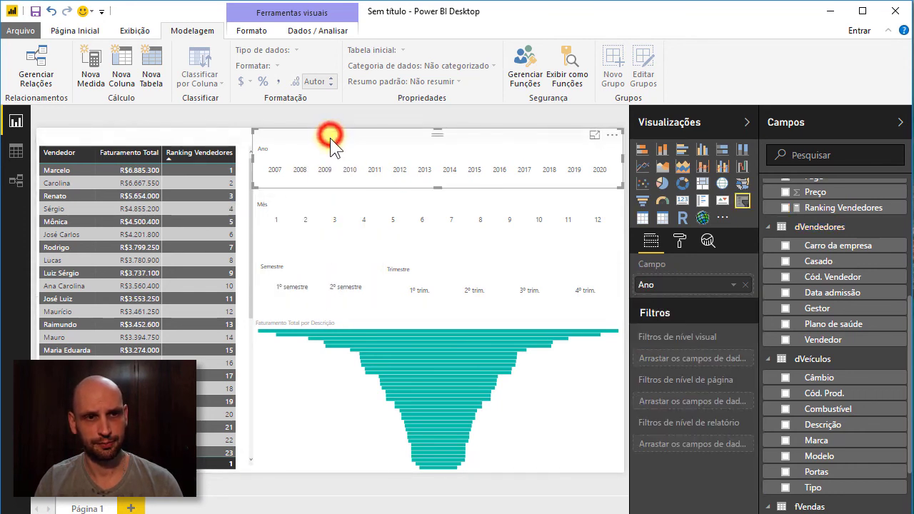
left_click_drag(435, 190, 438, 178)
left_click(435, 190)
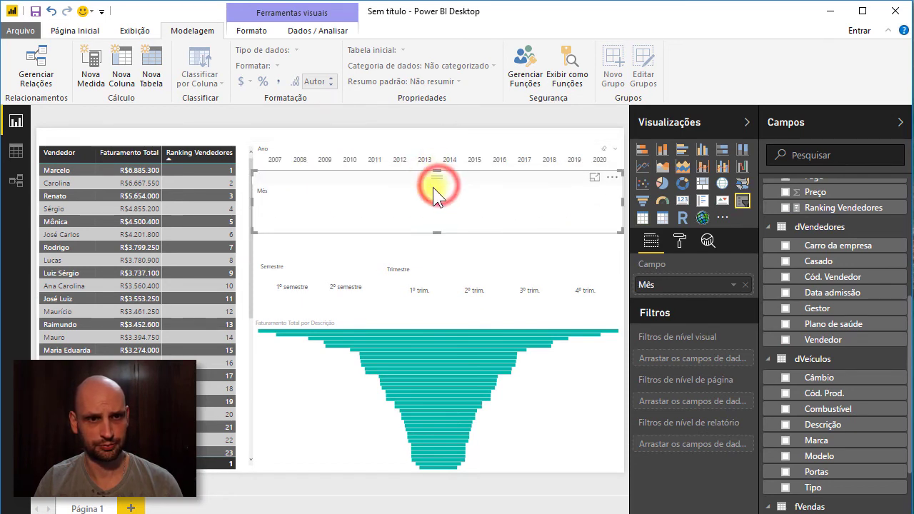
left_click_drag(438, 231, 439, 200)
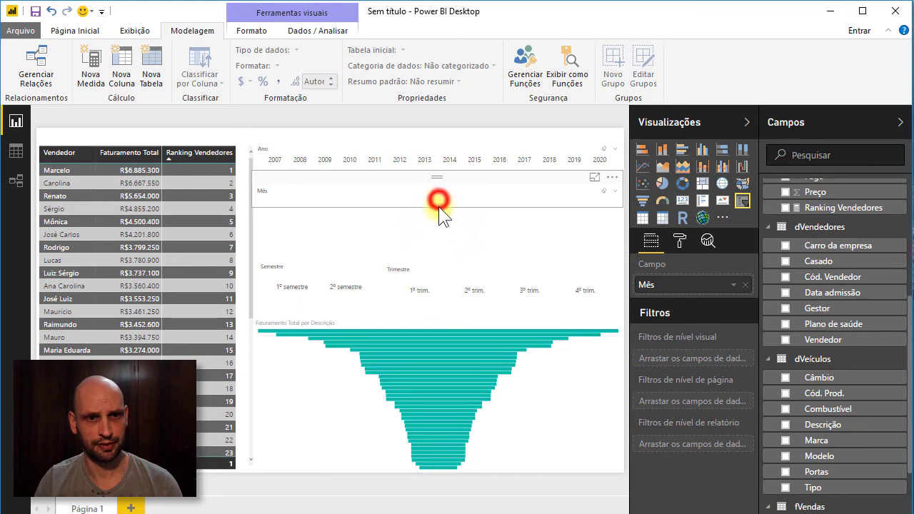
left_click(326, 253)
left_click_drag(295, 255, 295, 220)
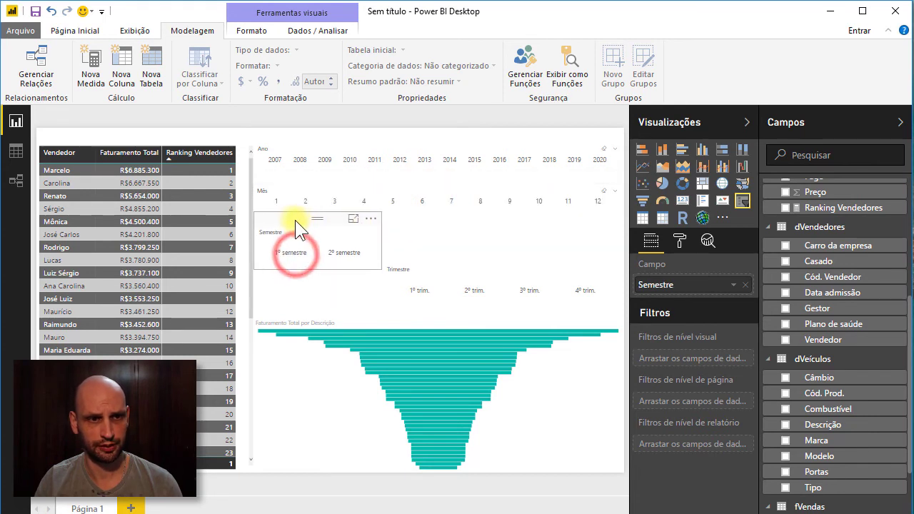
left_click_drag(315, 267, 322, 250)
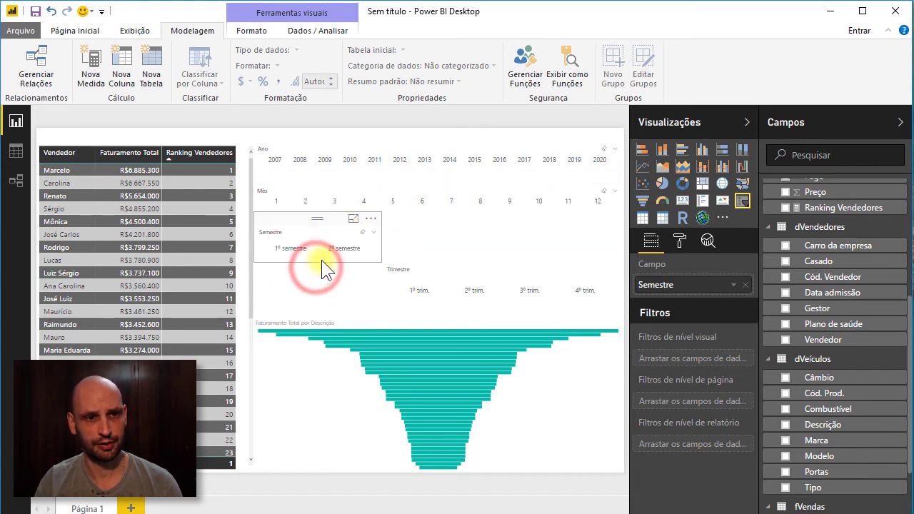
left_click_drag(462, 283, 463, 219)
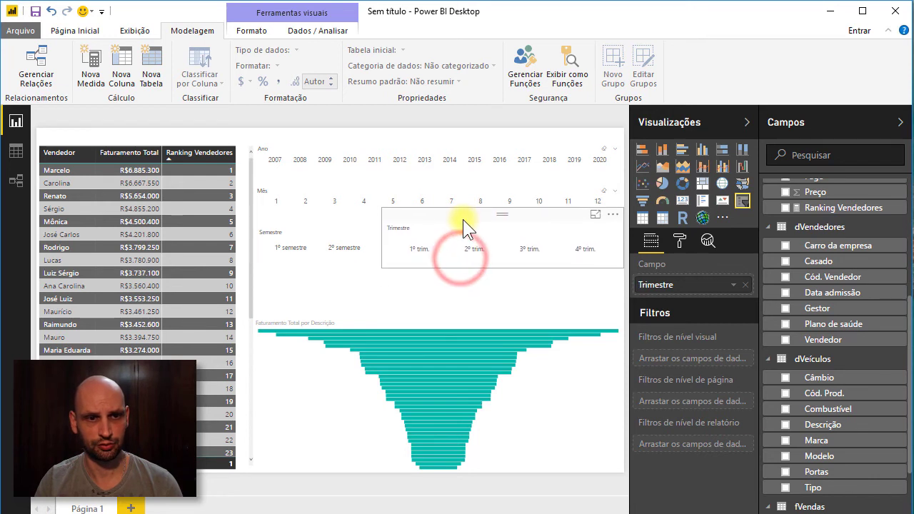
left_click_drag(503, 269, 503, 252)
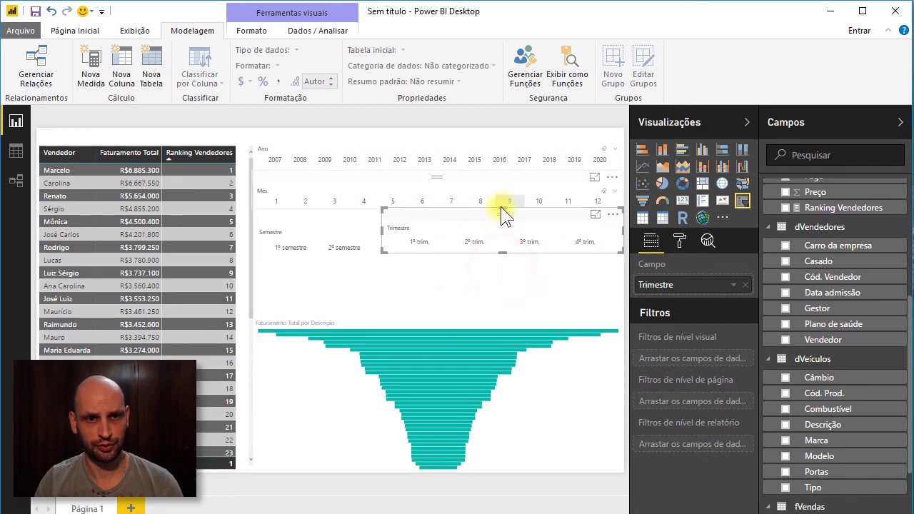
left_click_drag(501, 207, 502, 253)
Extend the funnel chart upward to sit just below the Semestre and Trimestre slicers
left_click(455, 316)
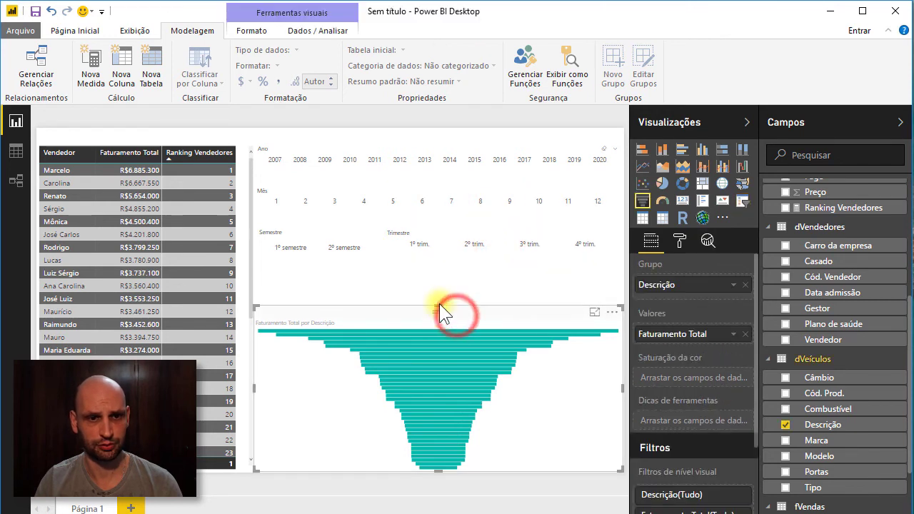
left_click_drag(438, 305, 448, 260)
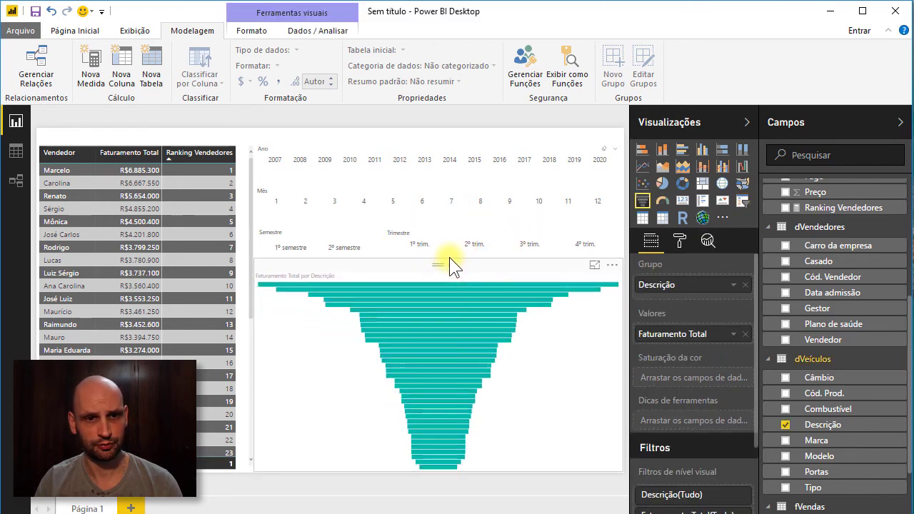
left_click(449, 256)
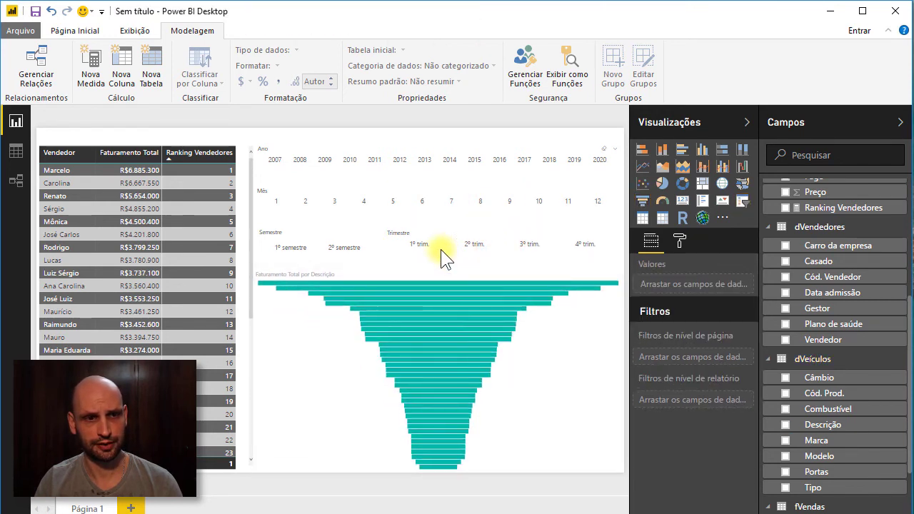
left_click(252, 135)
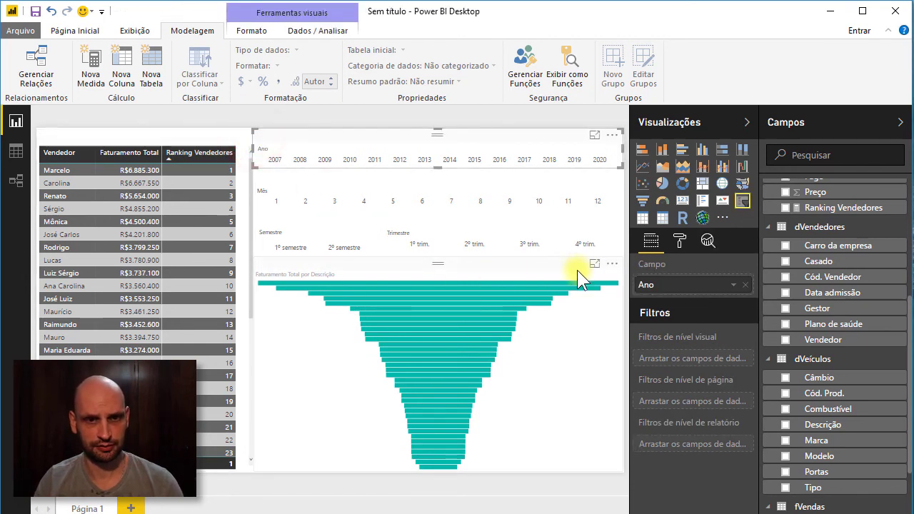
Test seller and vehicle cross-filtering and focus view, then collapse the Visualizações and Campos panes
left_click(68, 171)
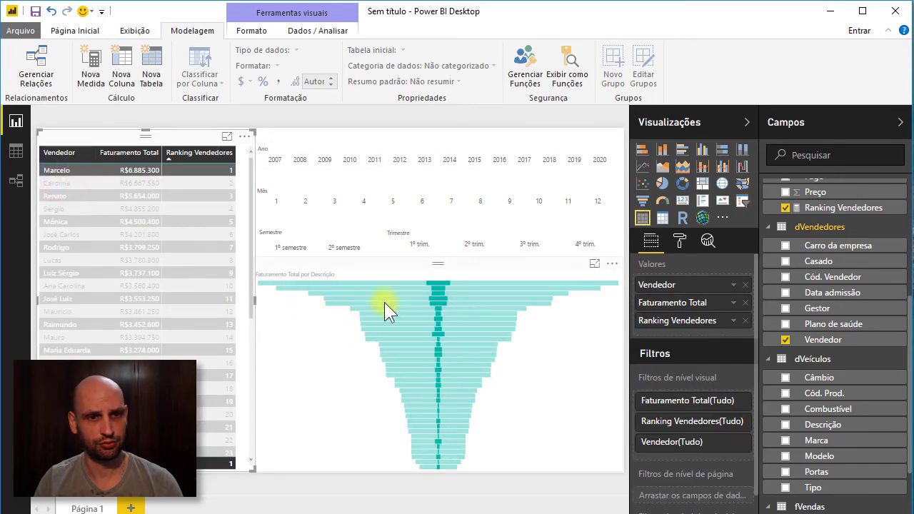
left_click(593, 266)
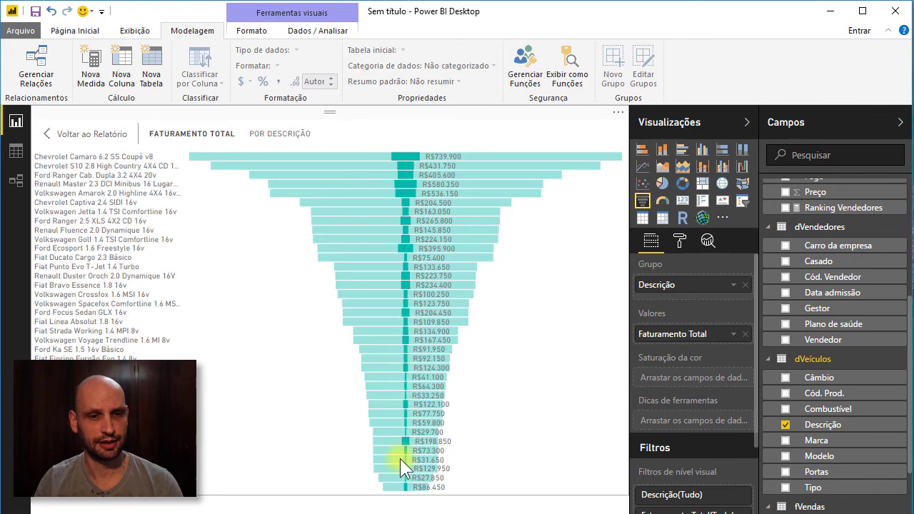
left_click(105, 138)
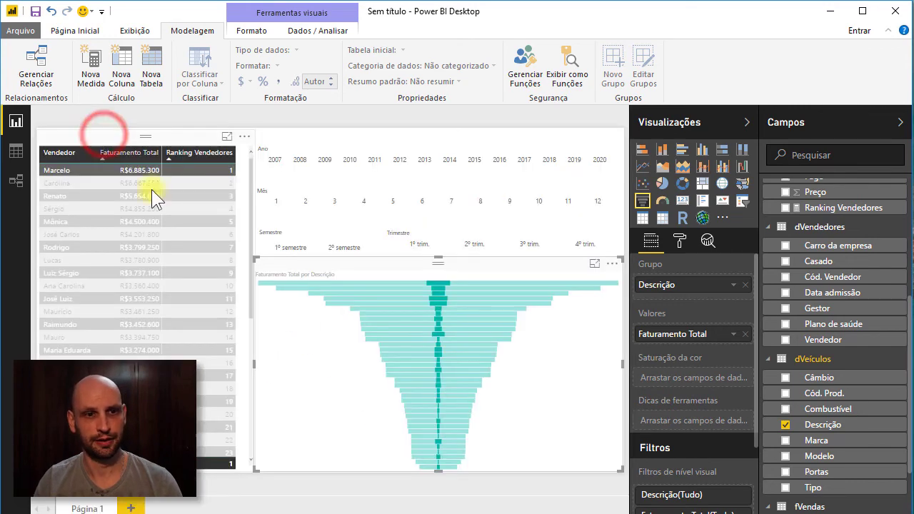
left_click(445, 282)
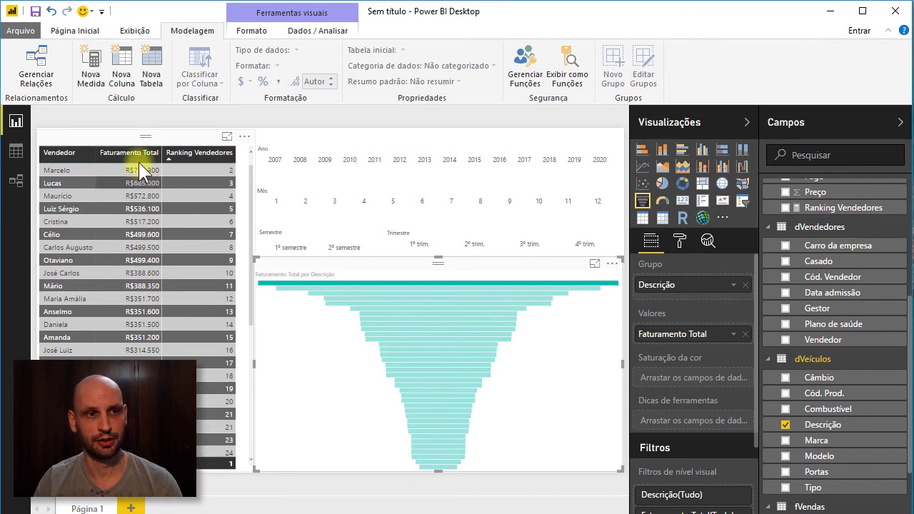
left_click(67, 151)
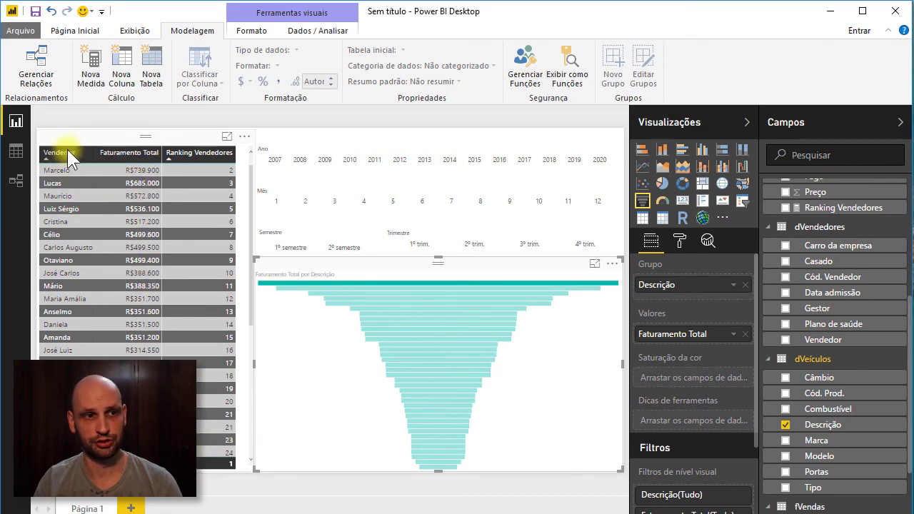
left_click(352, 281)
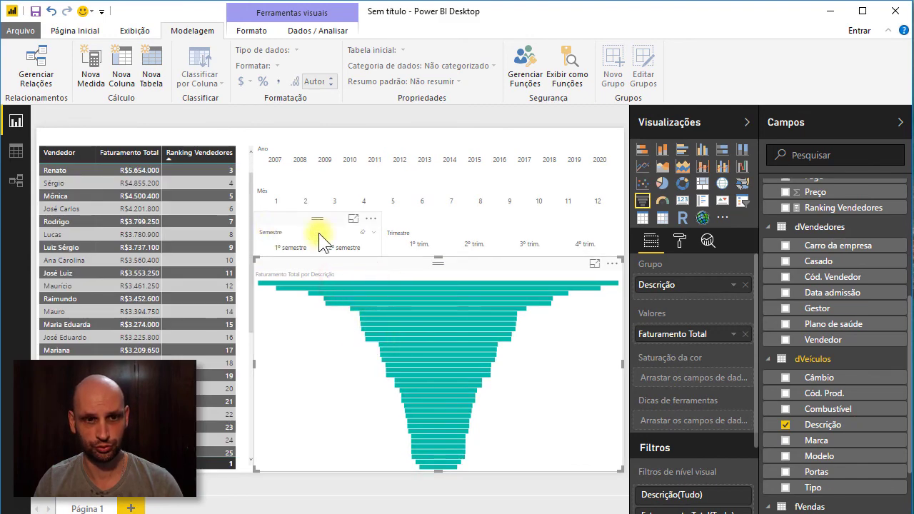
left_click(746, 124)
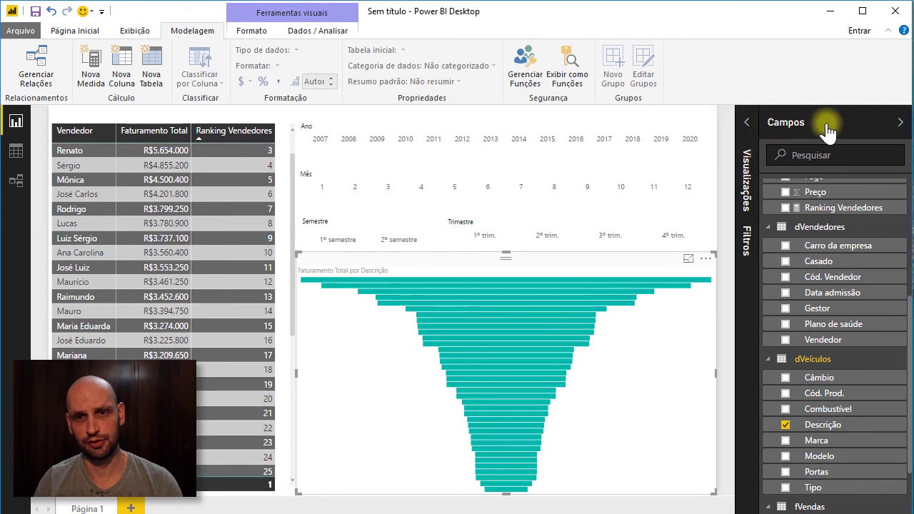
left_click(900, 123)
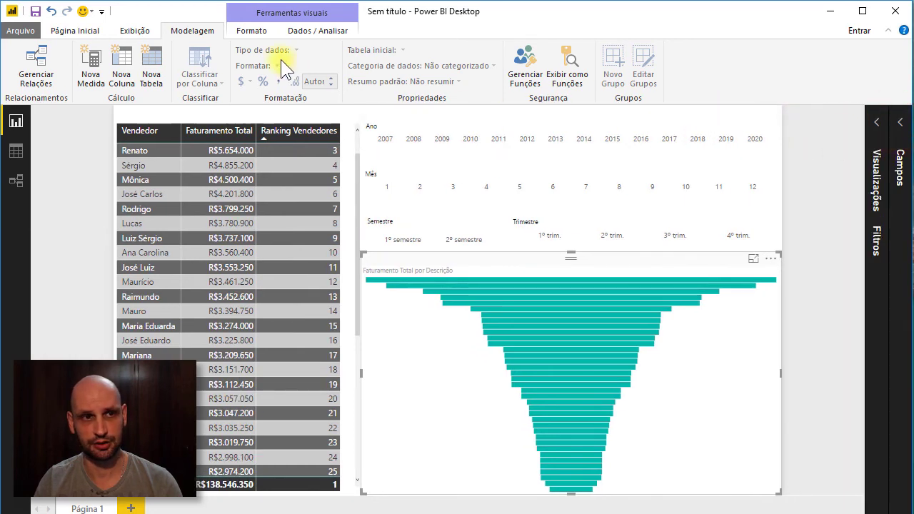
Set the page view to Ajustar à Largura so the report fits the window width
left_click(135, 30)
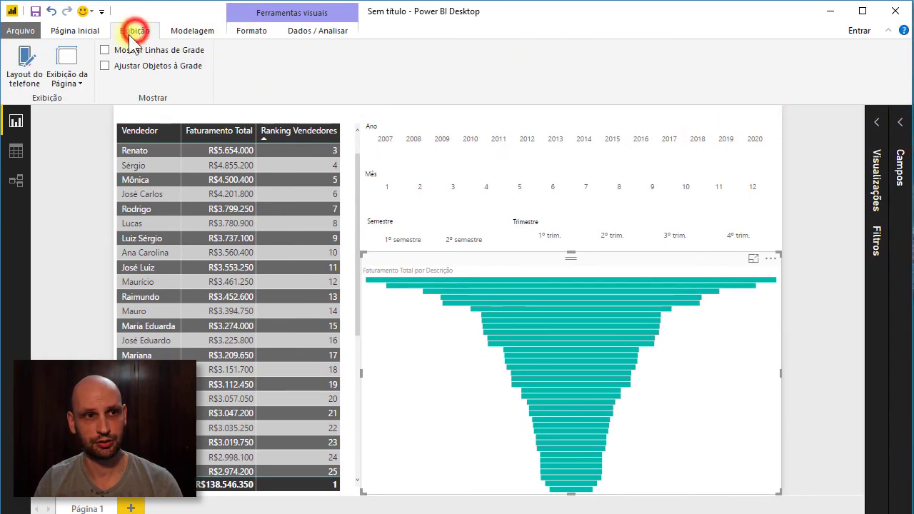
left_click(68, 85)
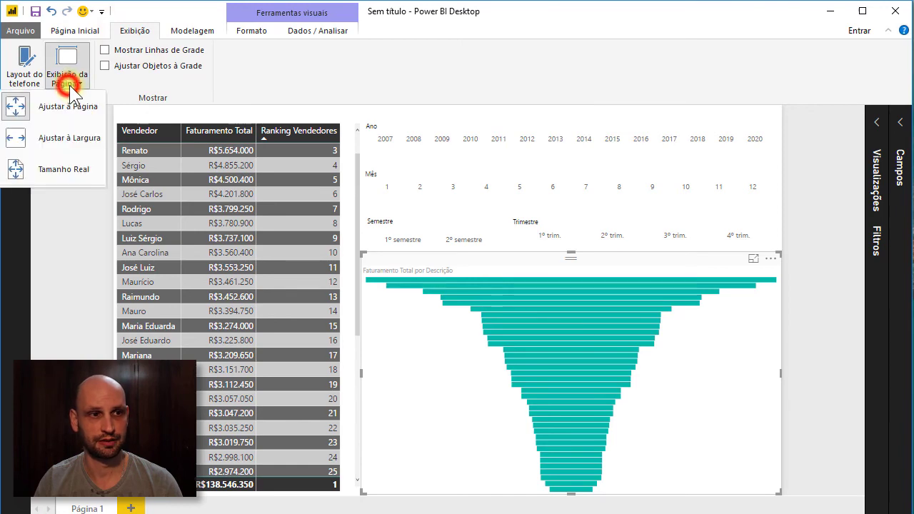
left_click(79, 138)
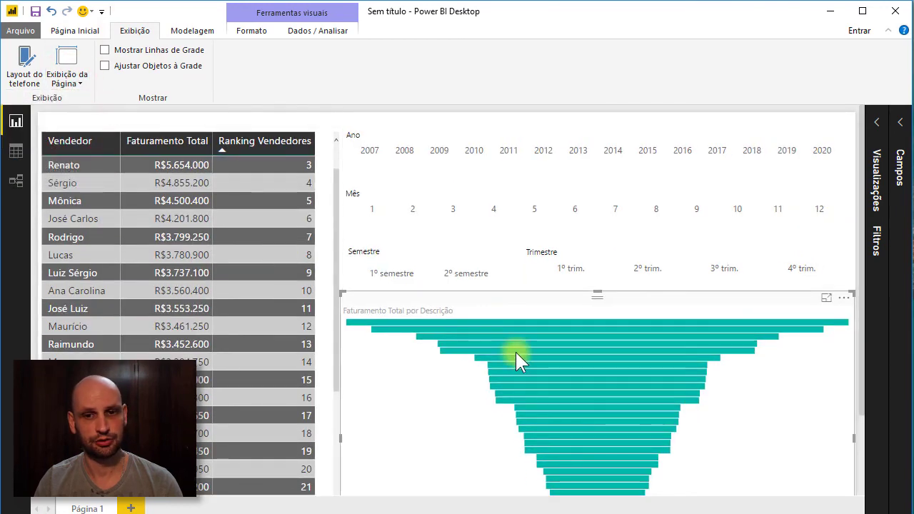
Show the Descrição funnel in focus mode with every vehicle's Faturamento Total
mouse_move(556, 322)
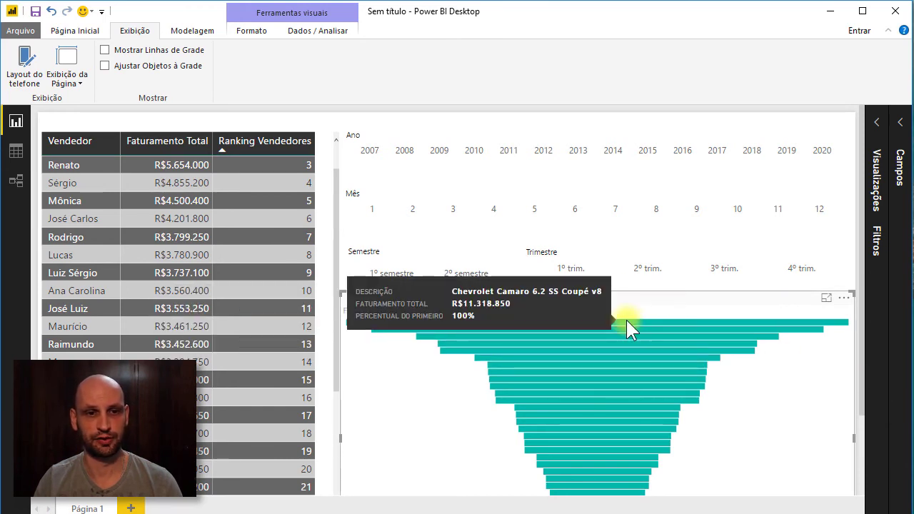
mouse_move(624, 329)
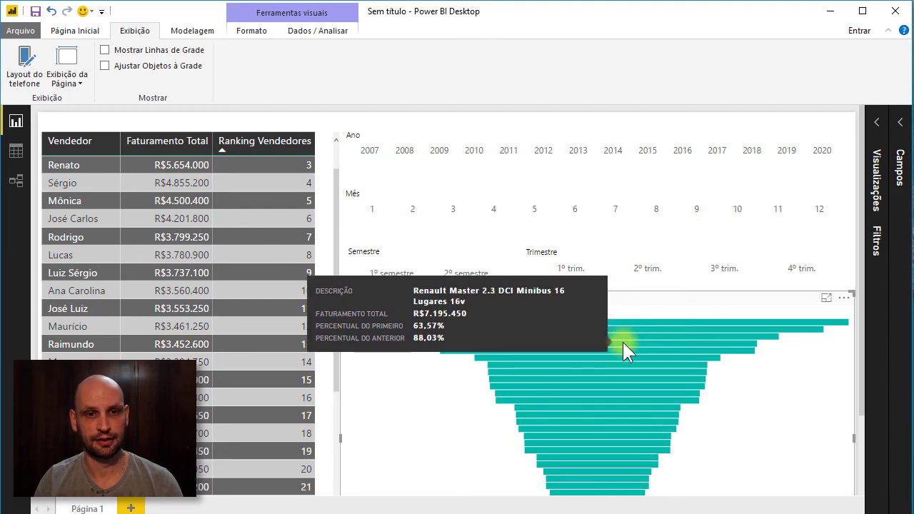
left_click(826, 297)
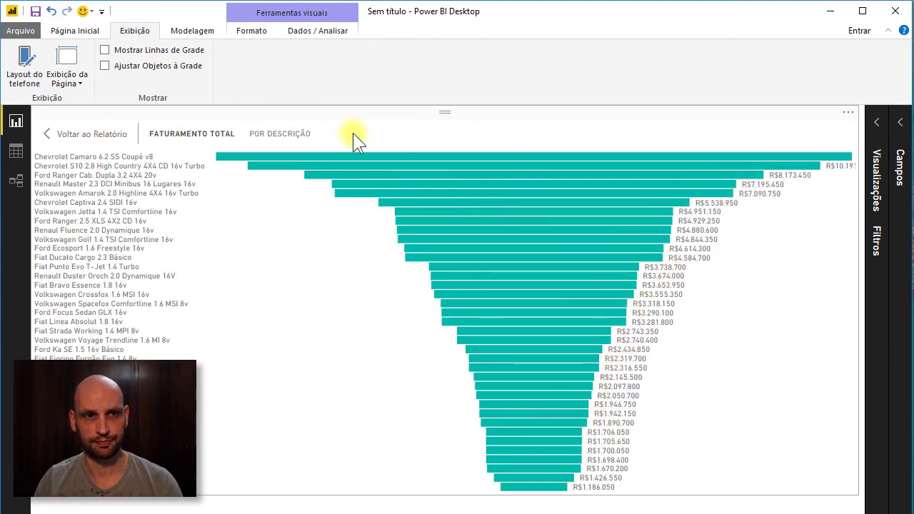
Return to the report and try the 1º to 4º trim. filters, then clear Trimestre
left_click(110, 138)
scroll(571, 168, "up", 2)
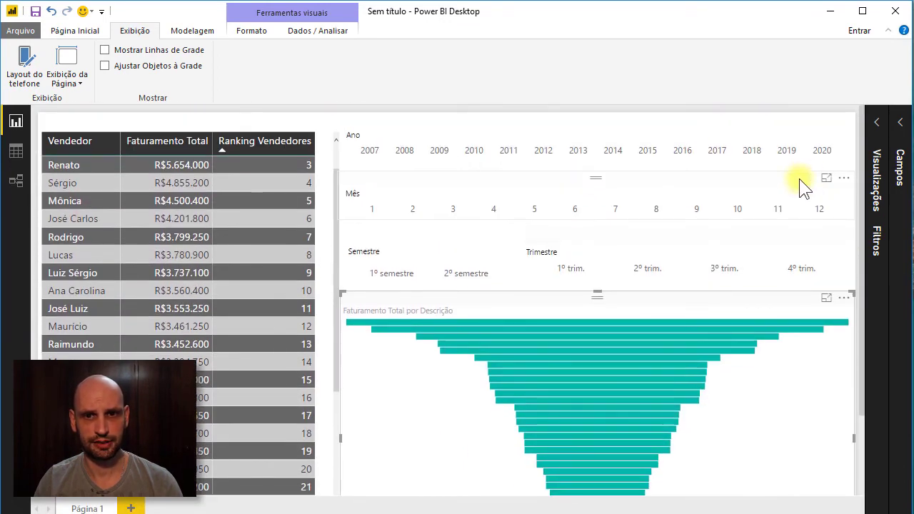
left_click(581, 262)
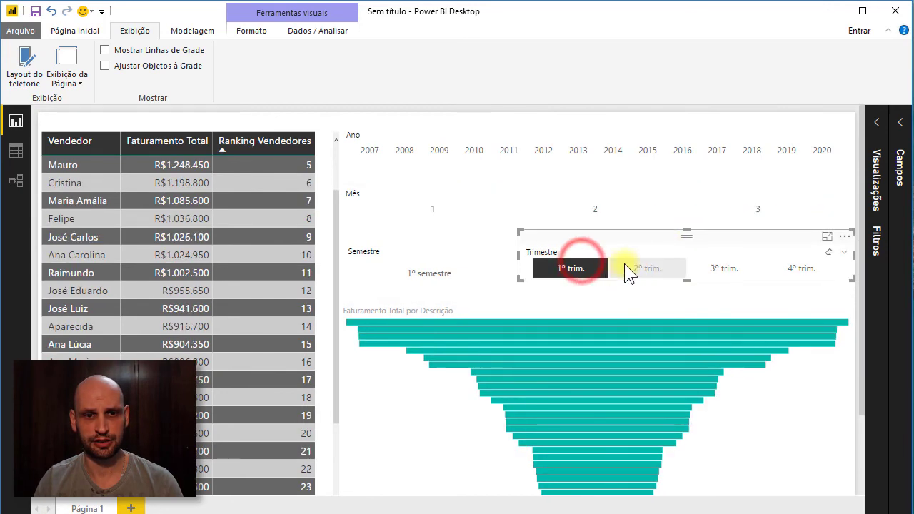
left_click(651, 264)
left_click(707, 266)
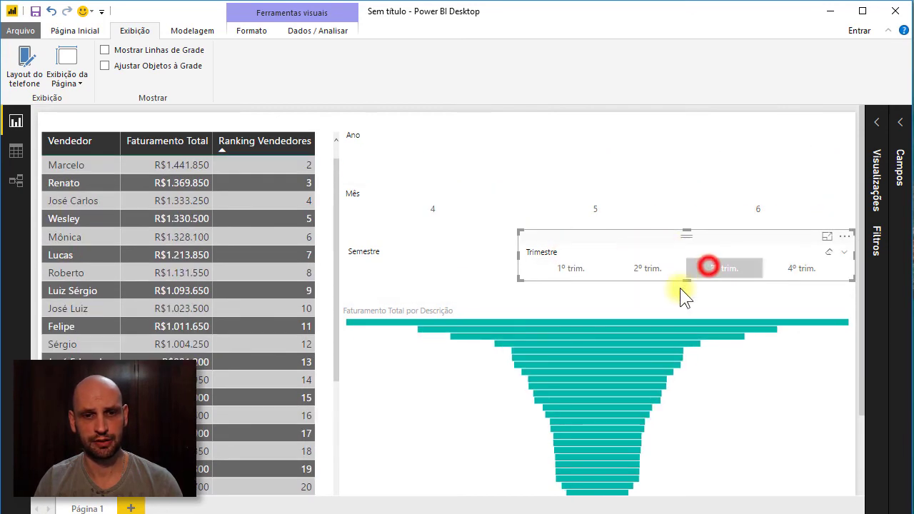
left_click(806, 271)
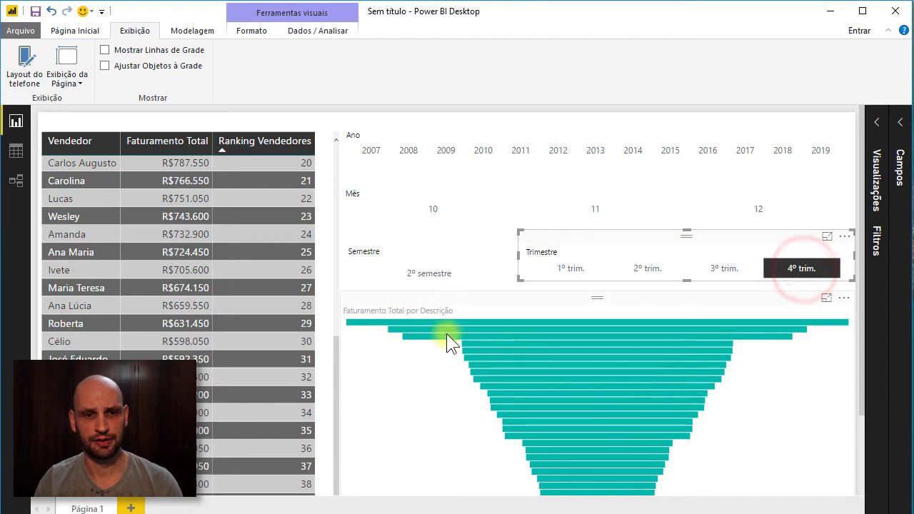
left_click(801, 271)
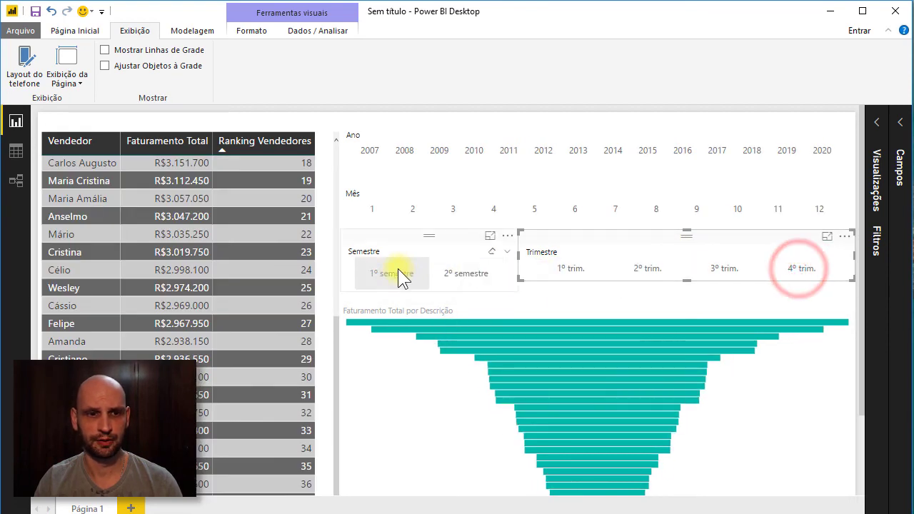
Try the 1º and 2º semestre filters, leaving the Semestre slicer cleared
left_click(397, 273)
left_click(459, 271)
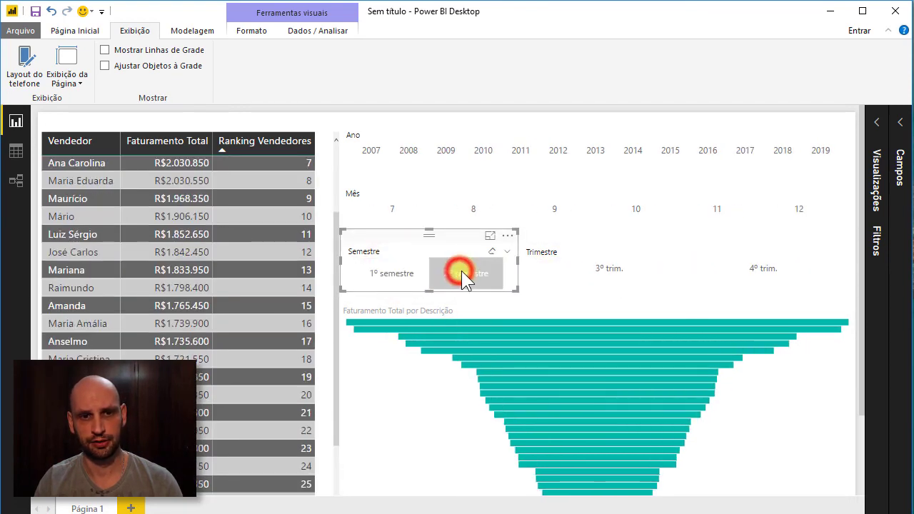
left_click(468, 272)
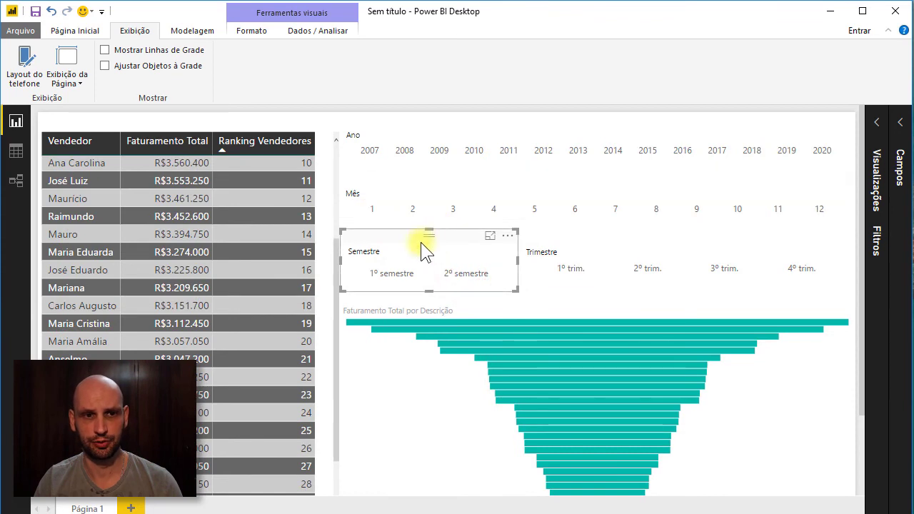
left_click(395, 274)
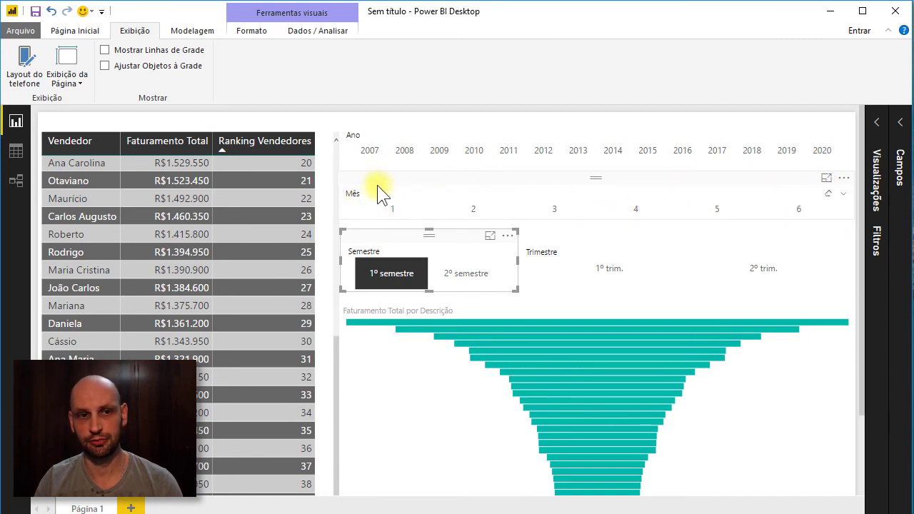
left_click(388, 275)
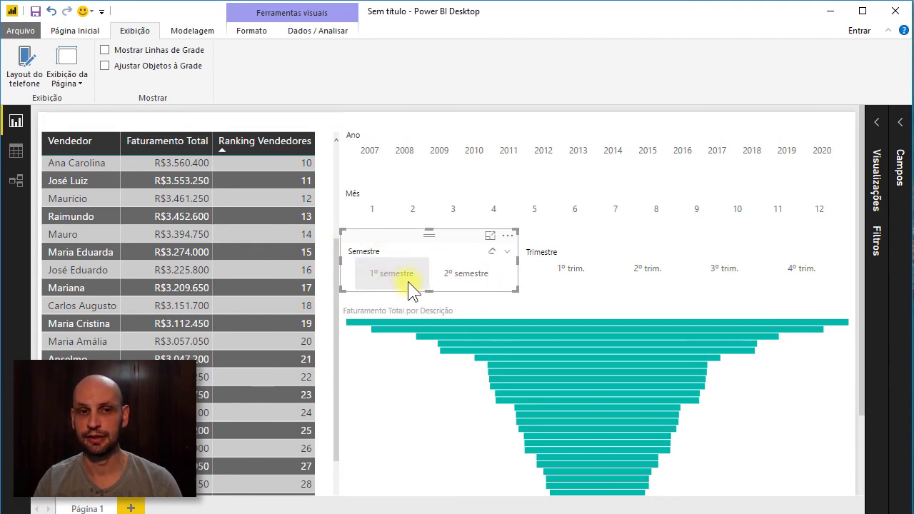
Sort the sellers table ascending by the Ranking Vendedores column
left_click(541, 282)
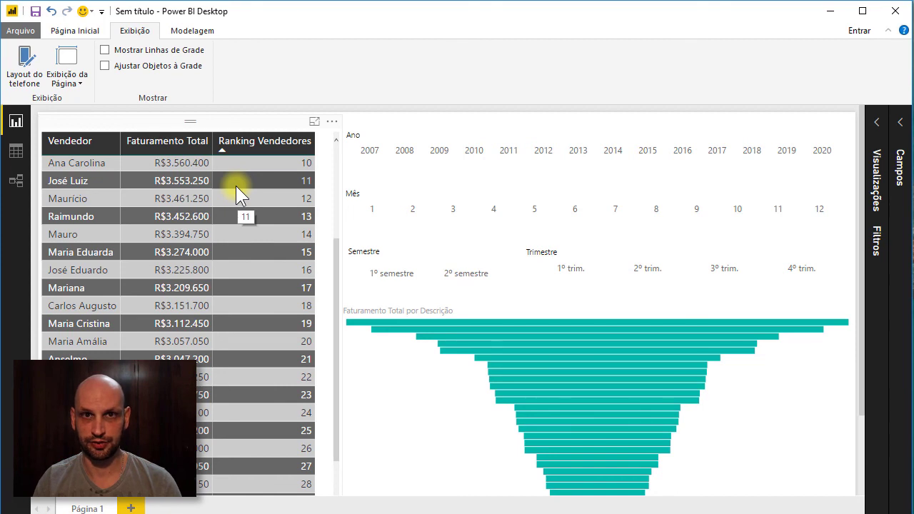
left_click(228, 141)
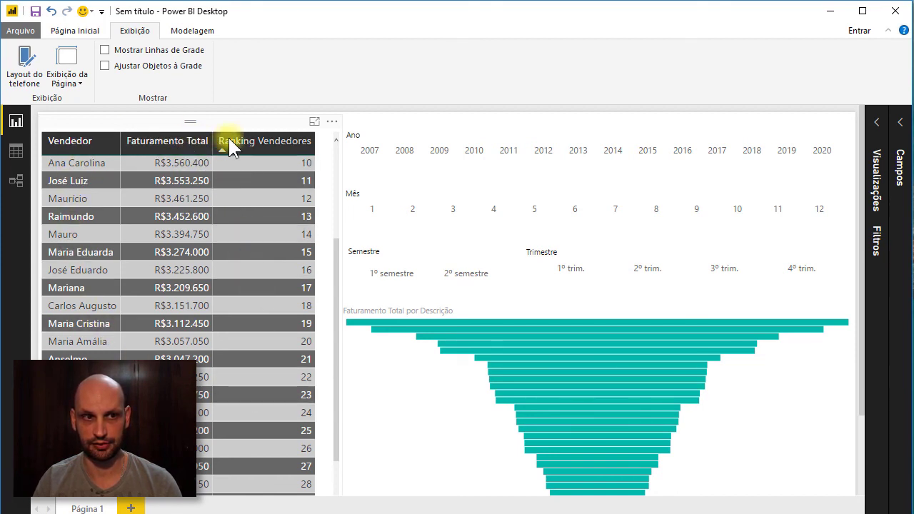